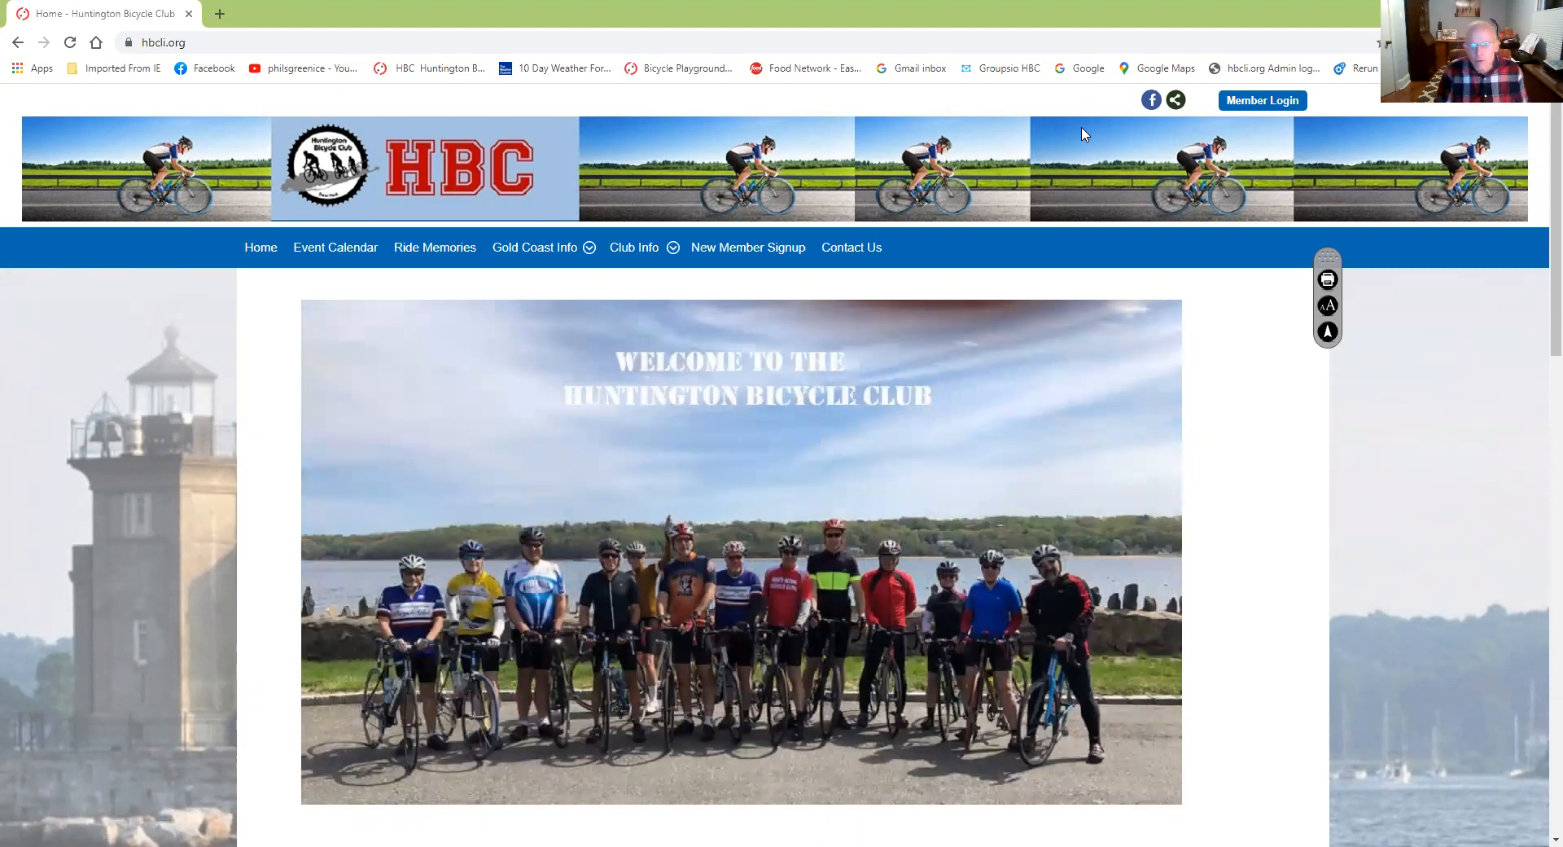
Sign in as a member with the saved user name and password, retrying after 'Login Failed'
scroll(1088, 151, down, 1)
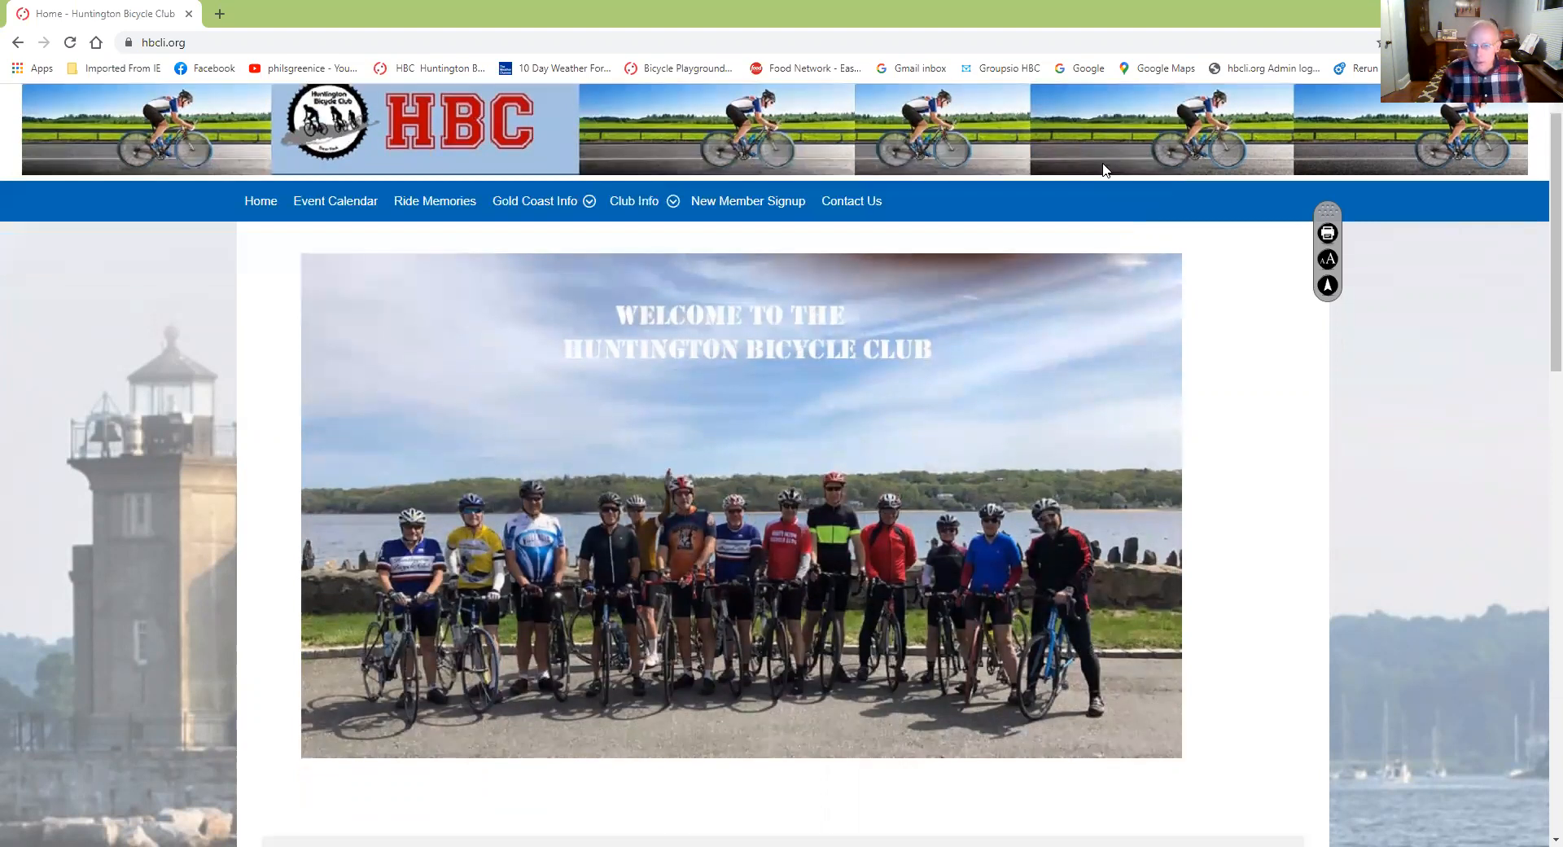
scroll(1092, 194, up, 1)
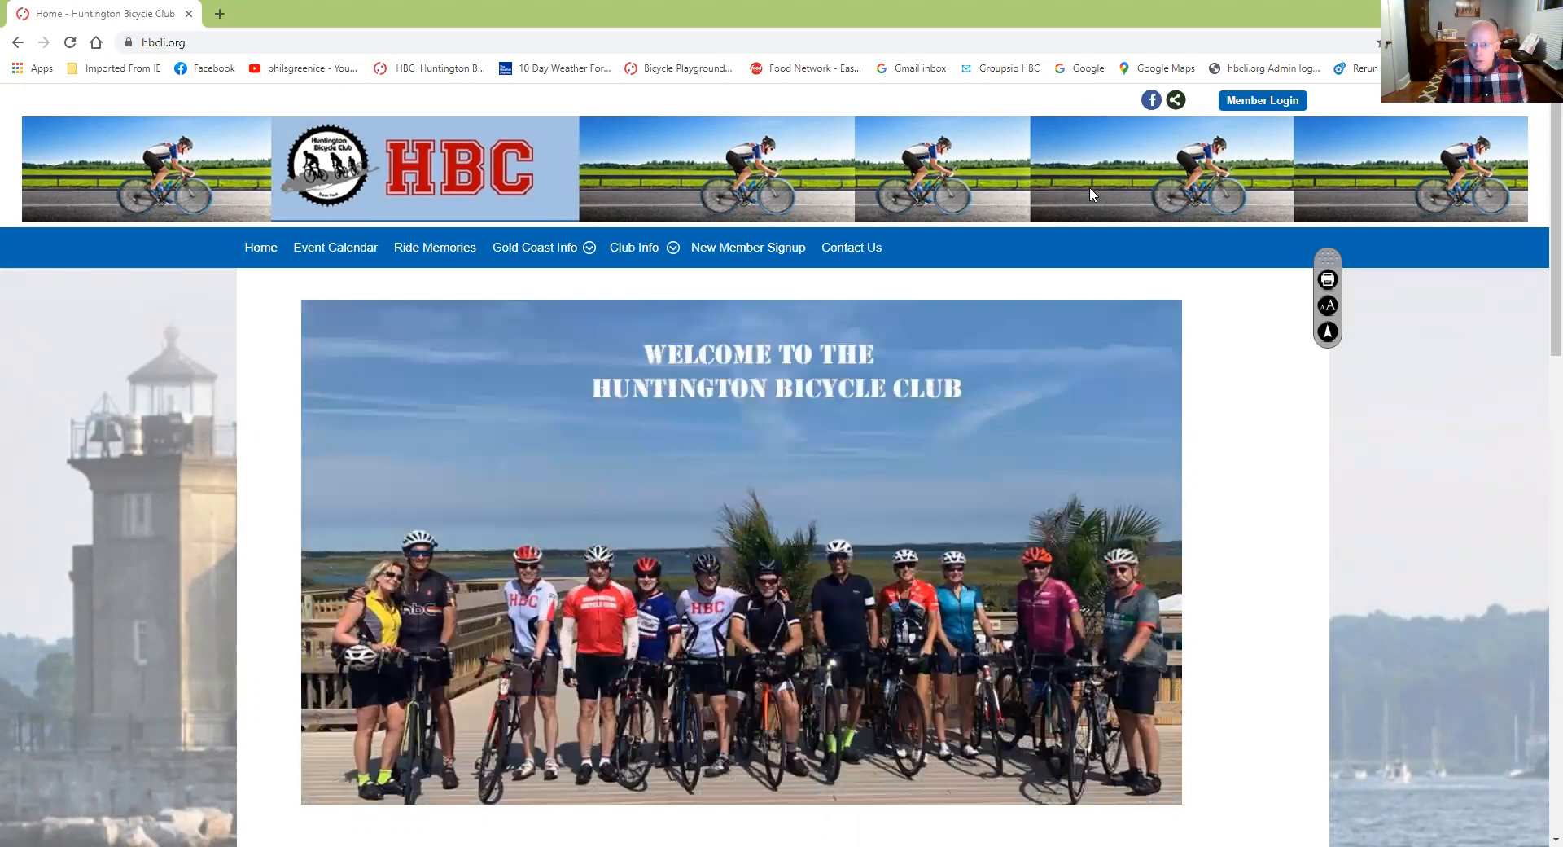
click(1246, 101)
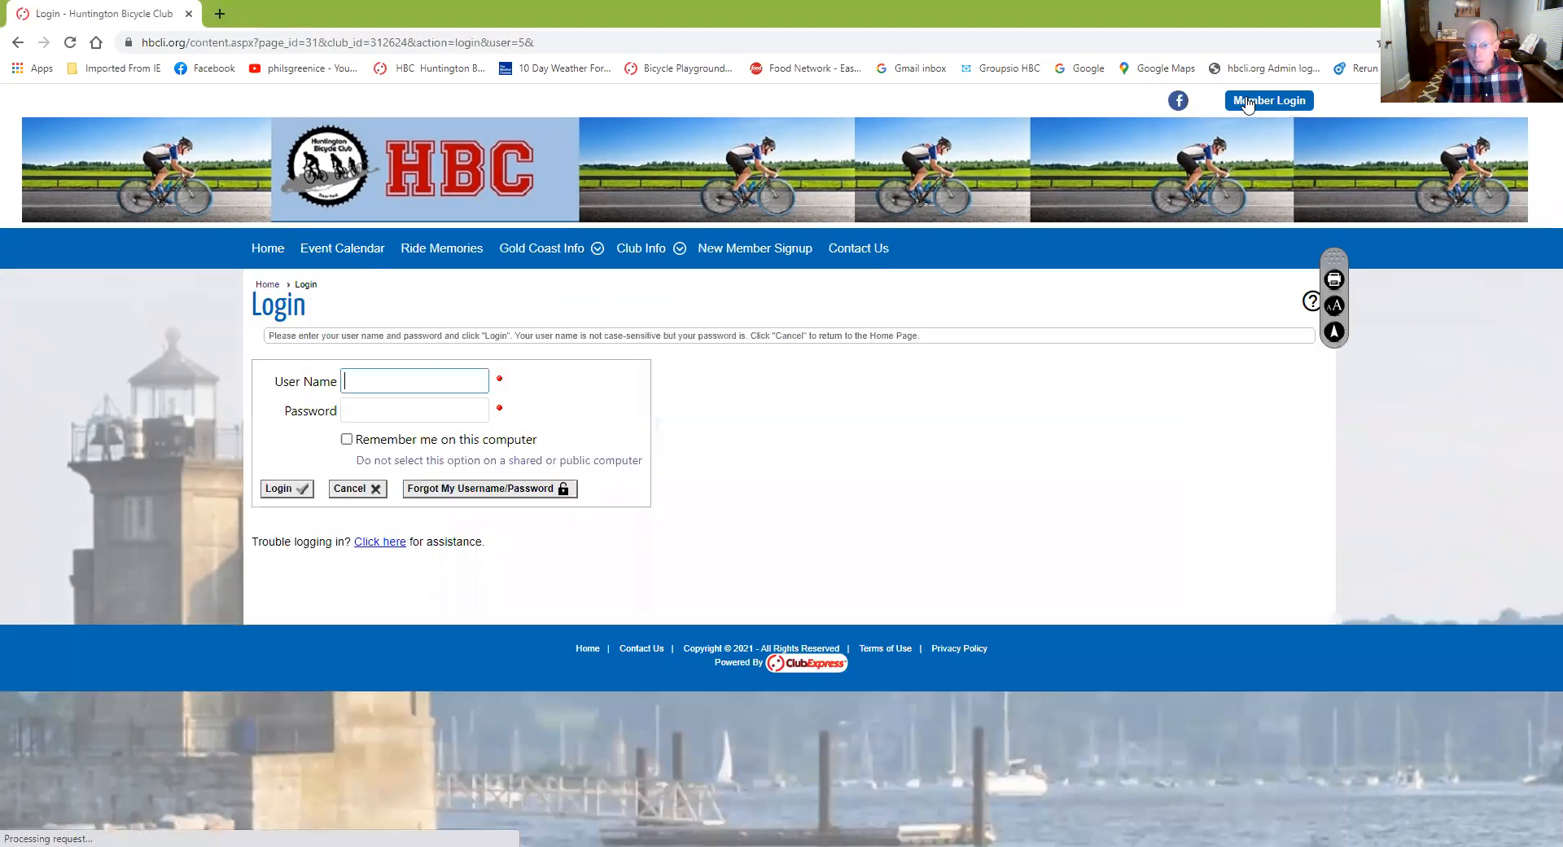
click(406, 376)
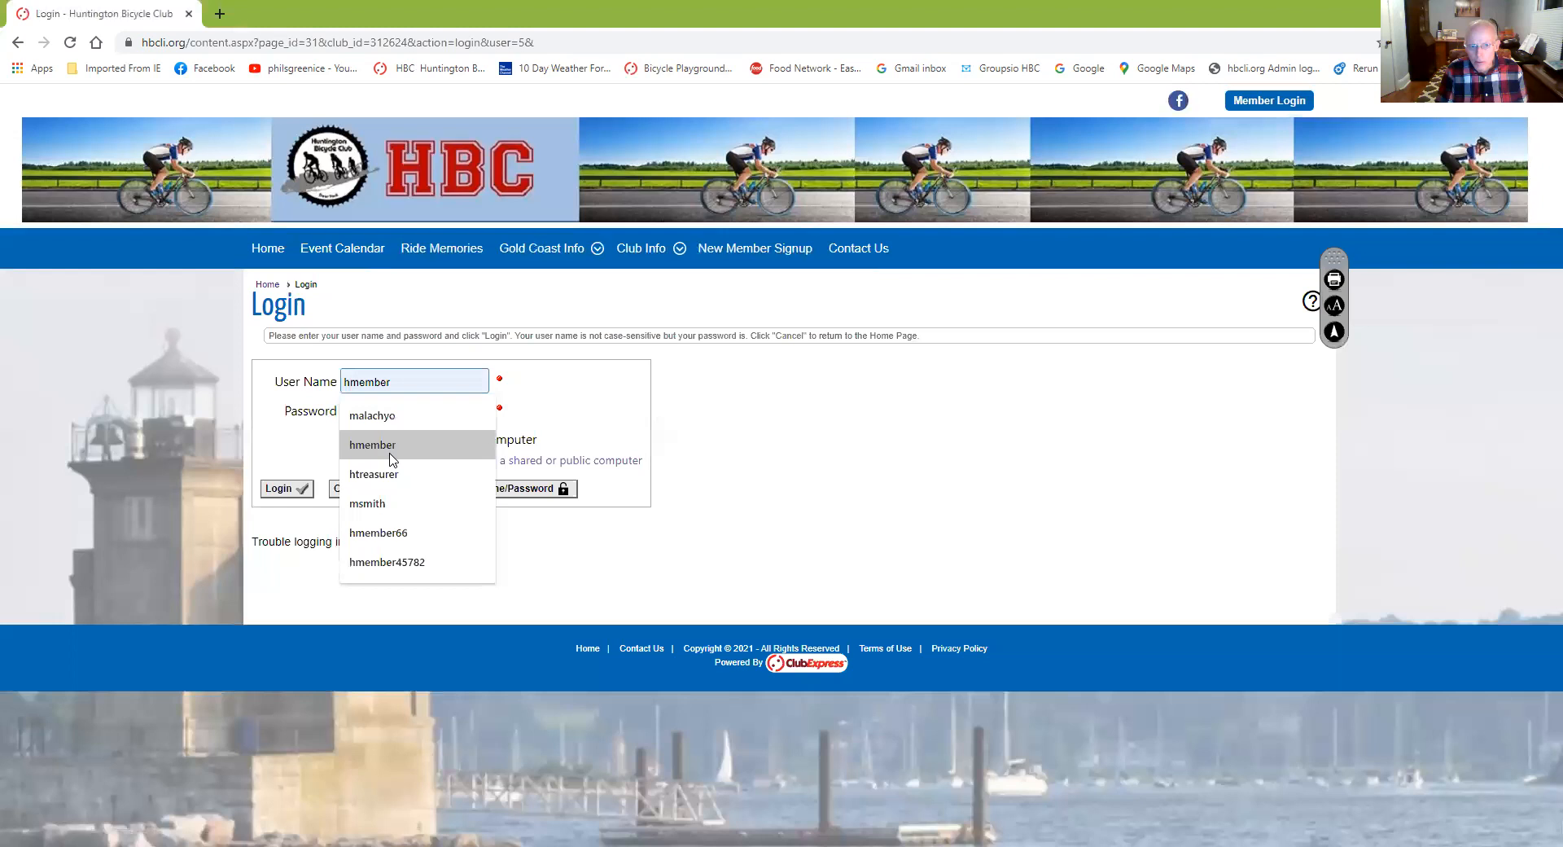
click(386, 447)
click(400, 412)
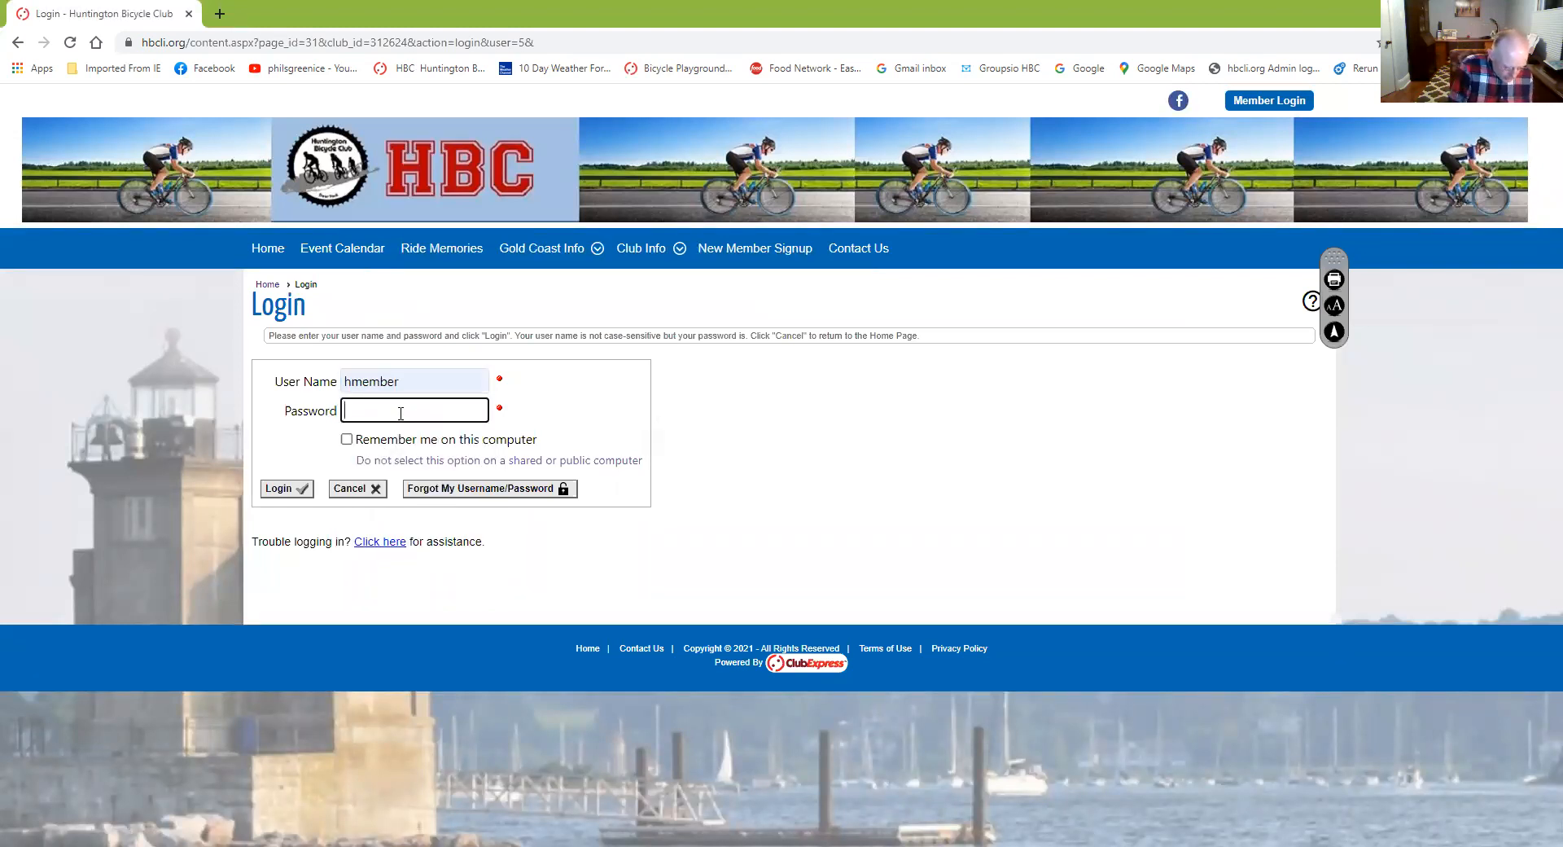
text(••••••••)
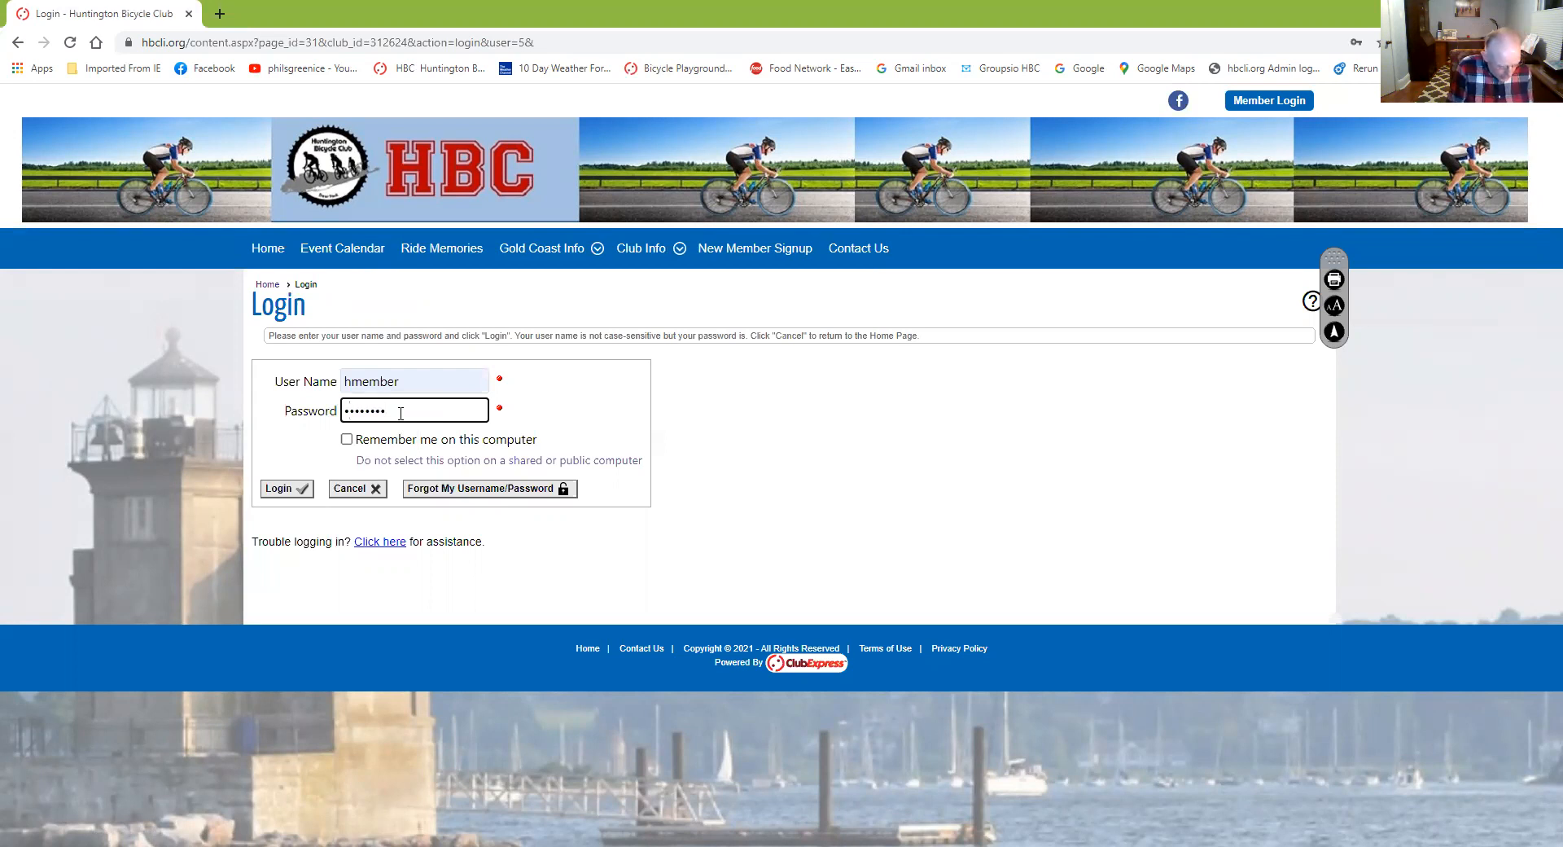
text(•)
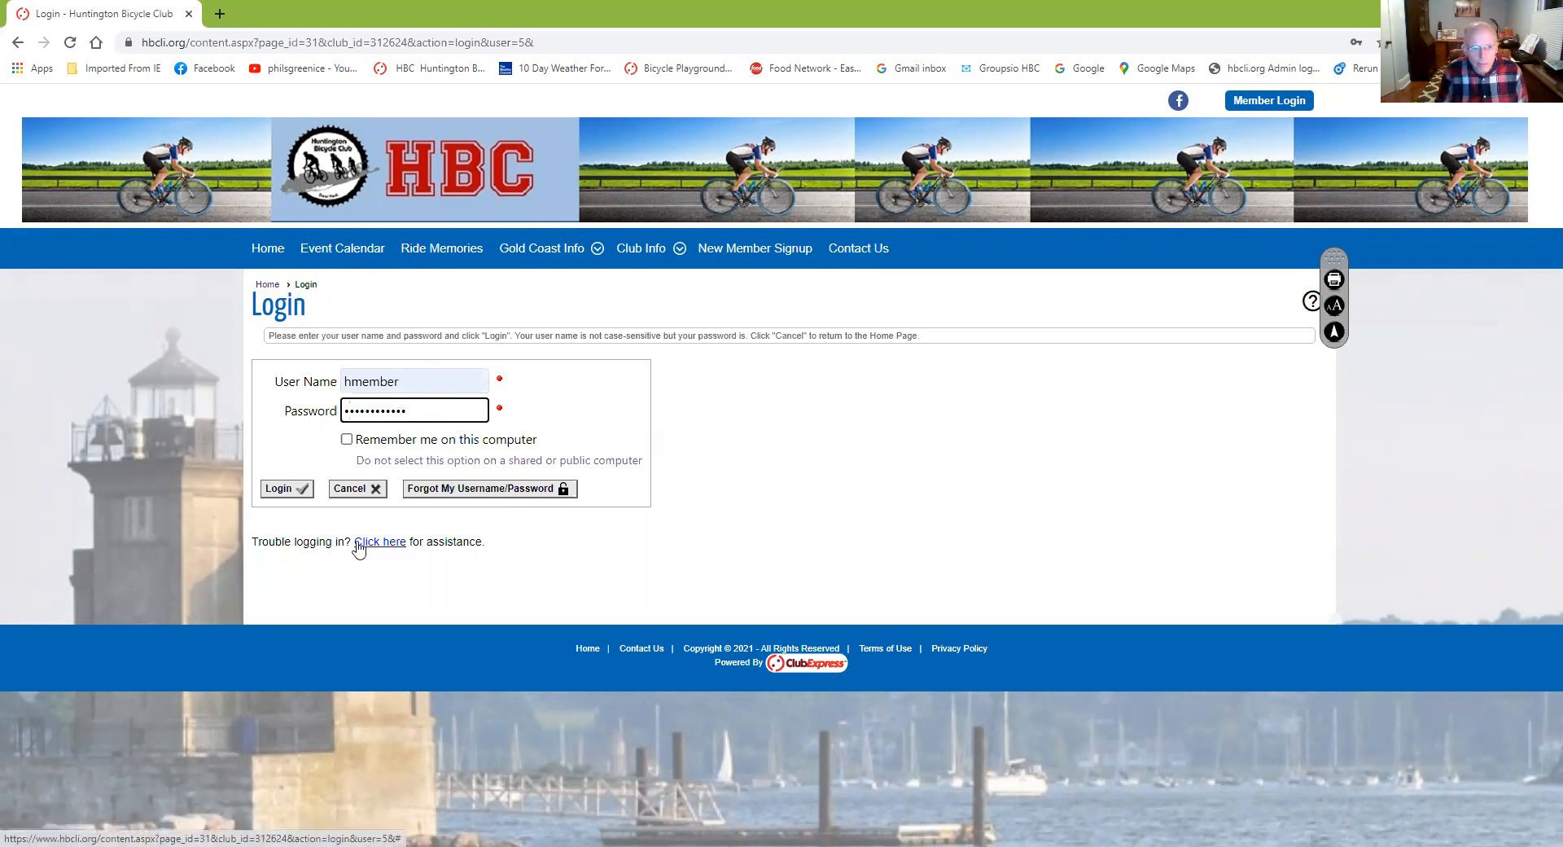
click(292, 489)
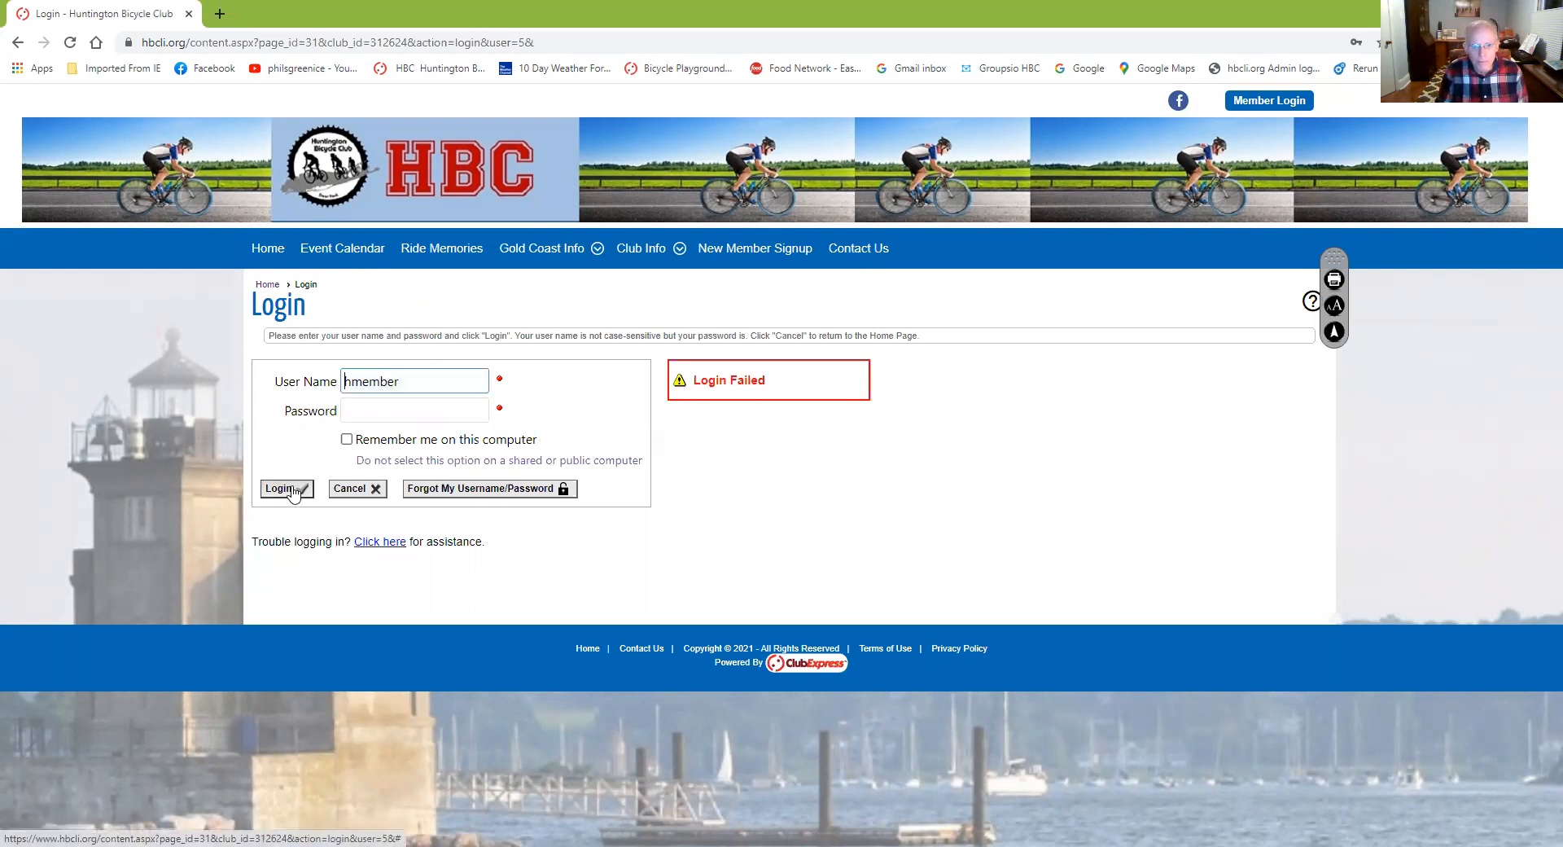
click(354, 412)
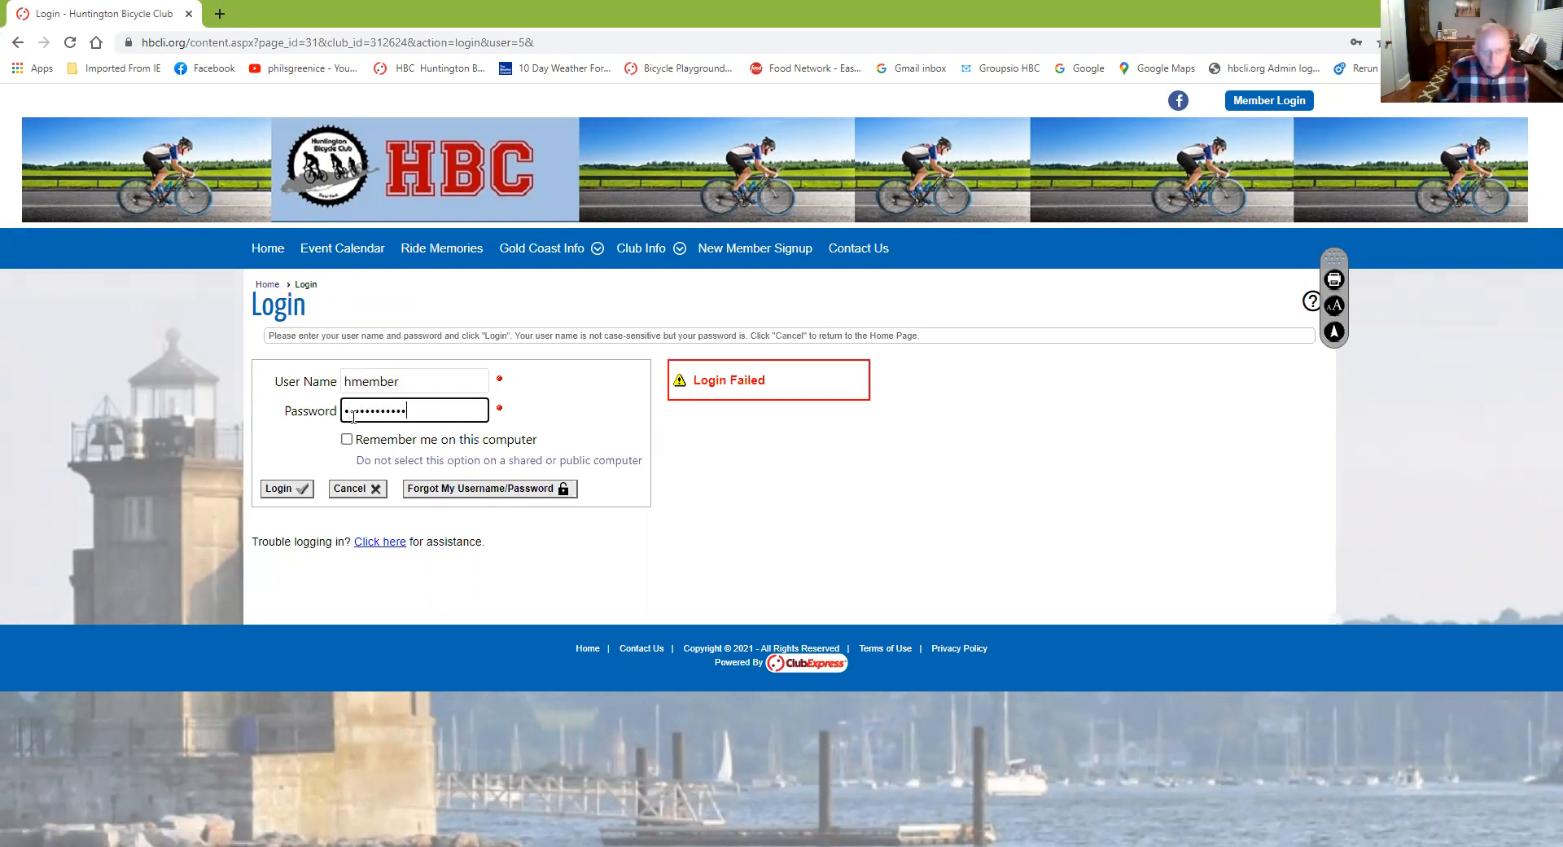
click(278, 489)
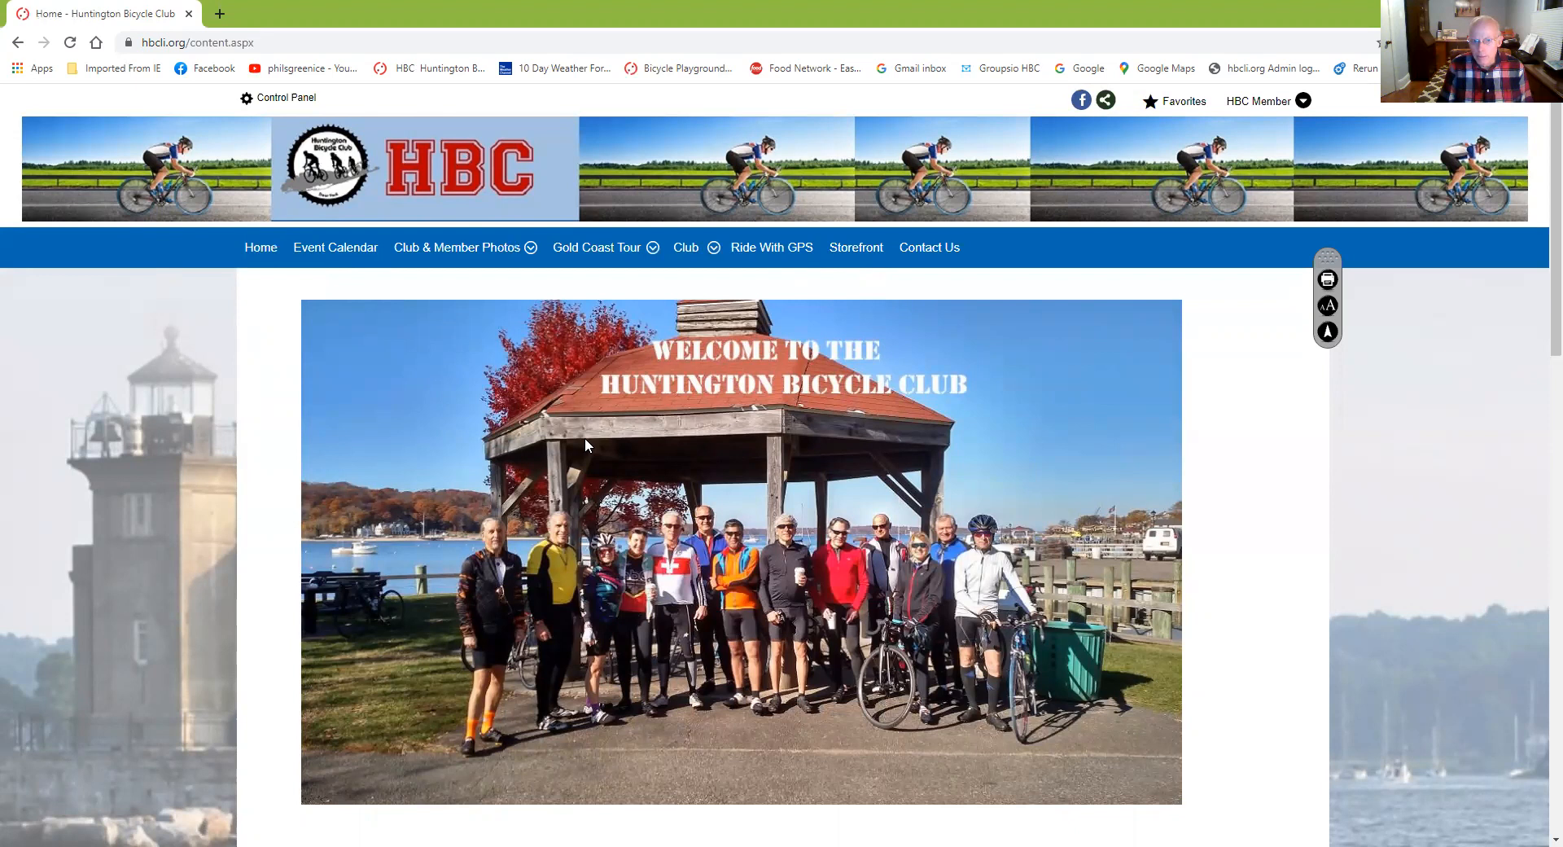
Go to the Control Panel that lists the club's Website Modules
mouse_move(715, 259)
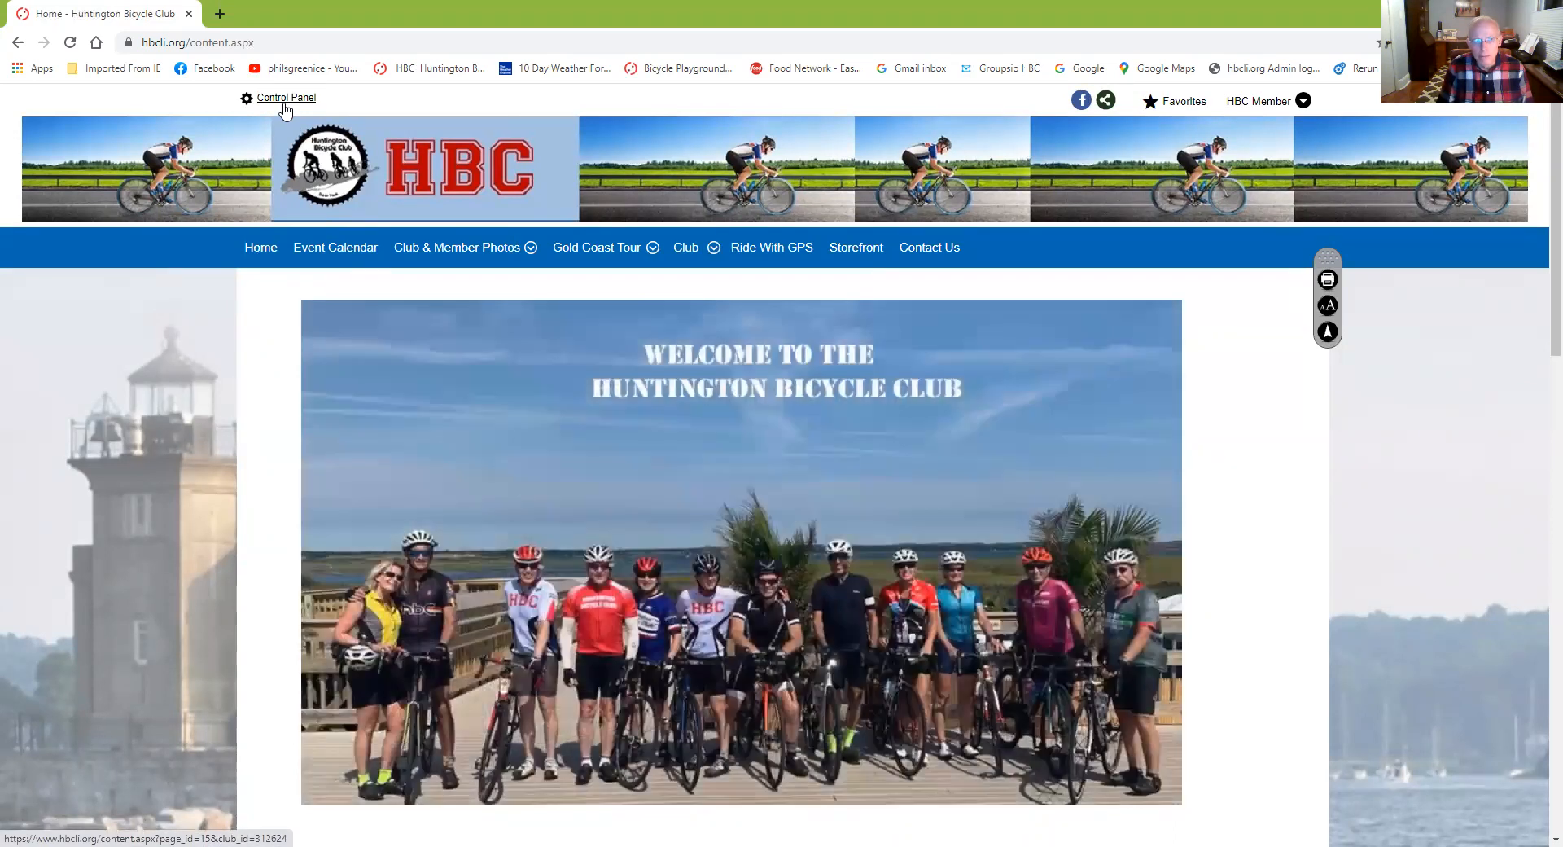
click(284, 100)
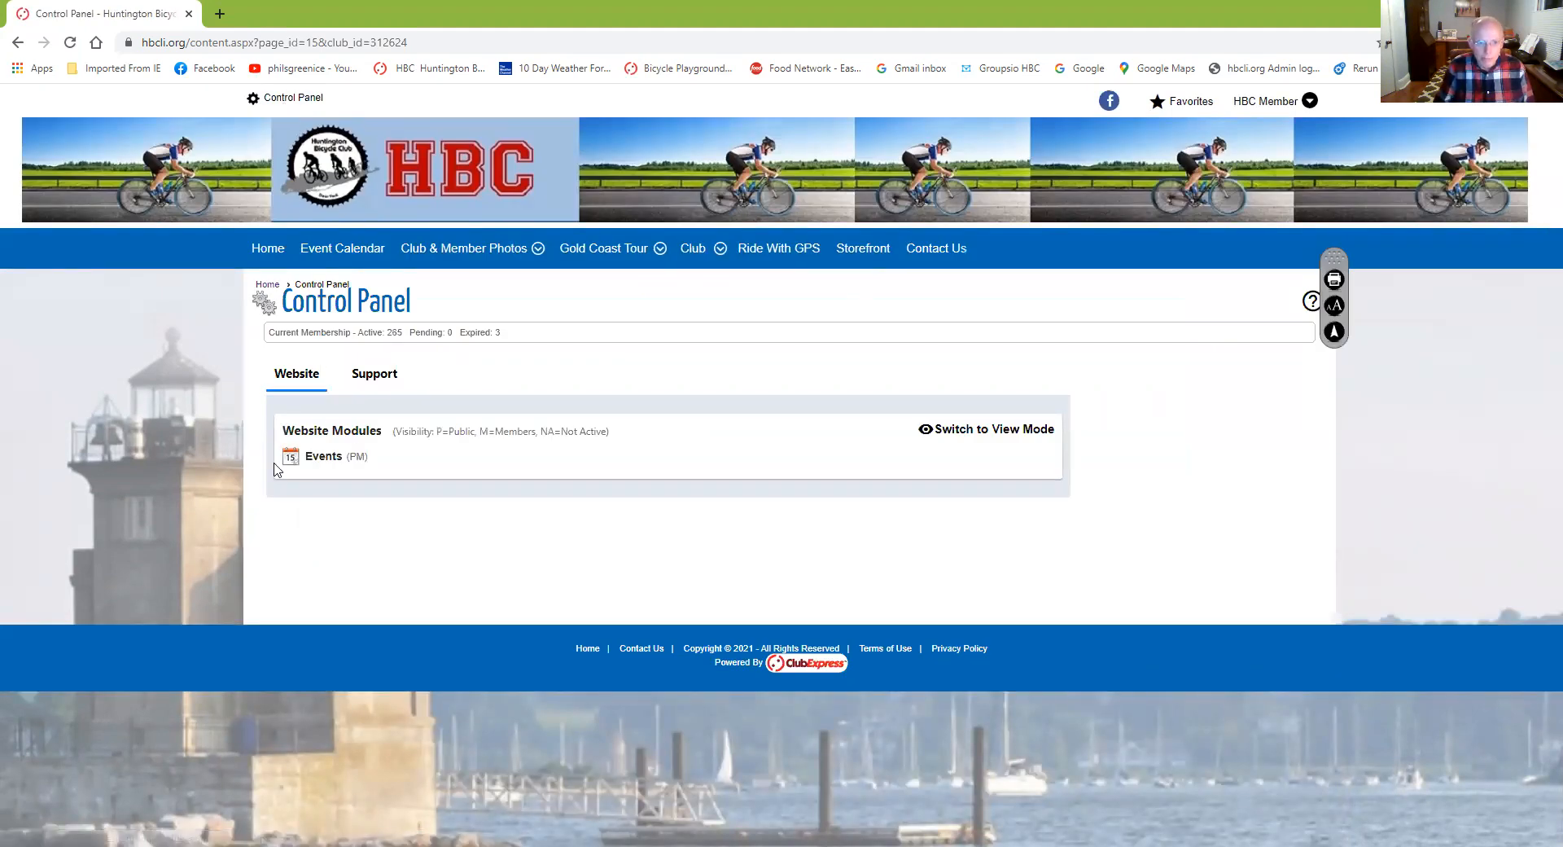
Open the Events Manager, leaving the Category filter at '< All Categories >'
click(323, 470)
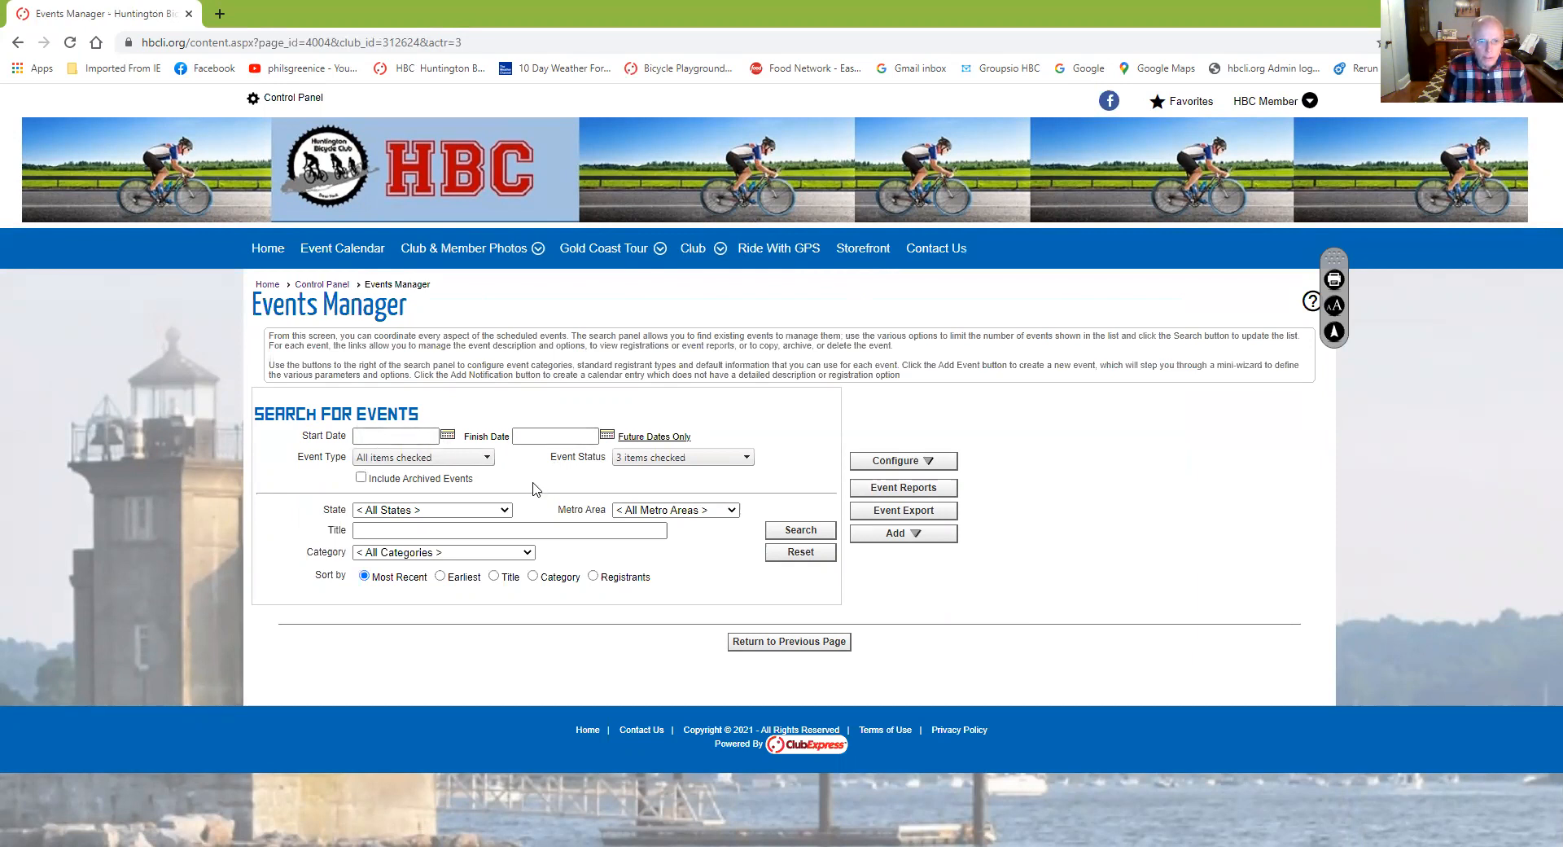
click(521, 554)
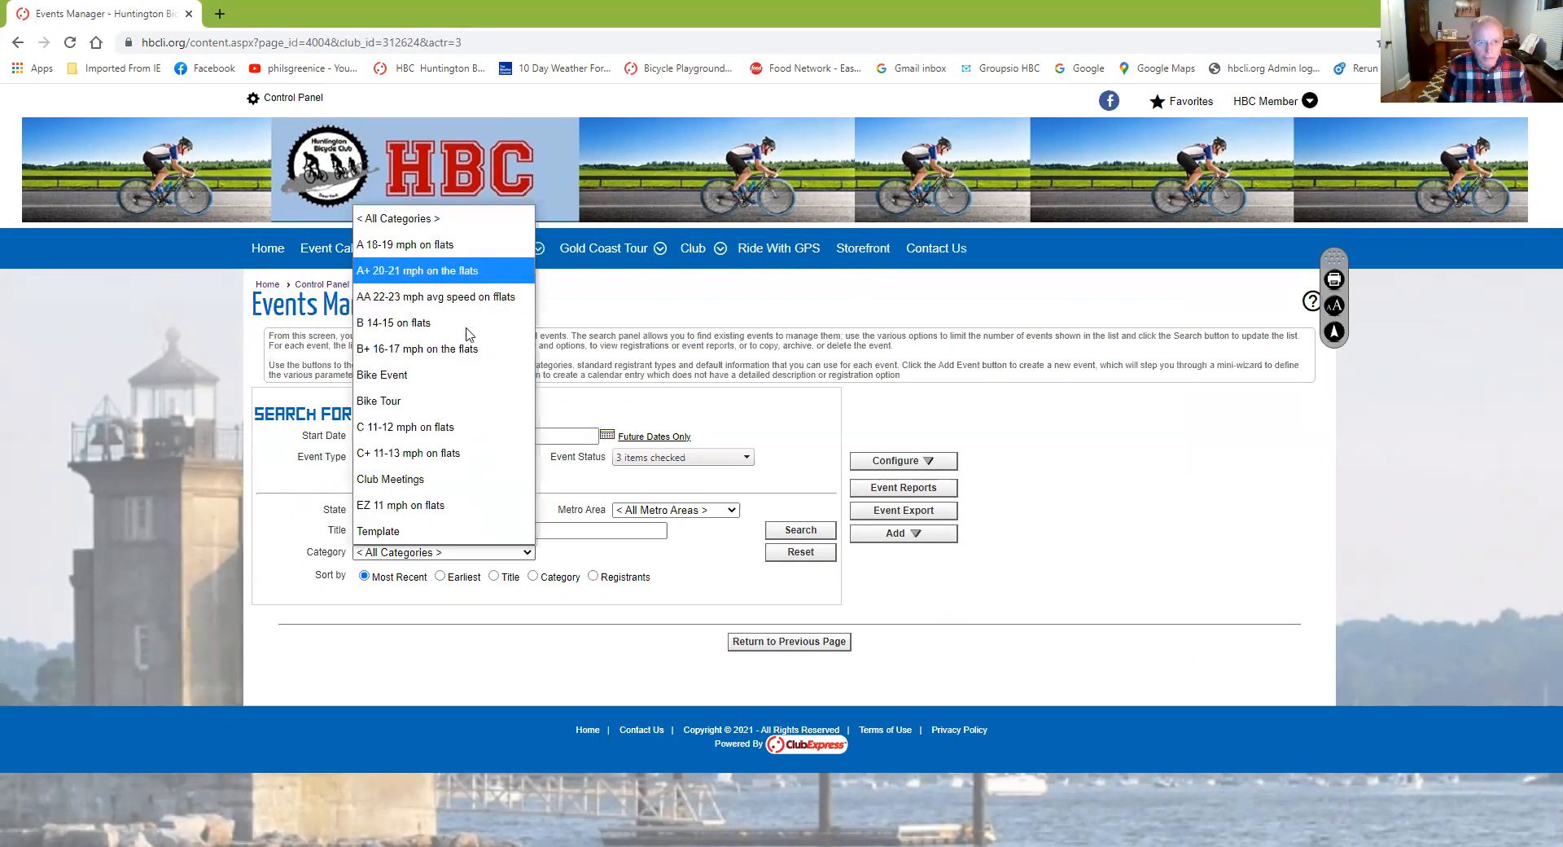
click(483, 609)
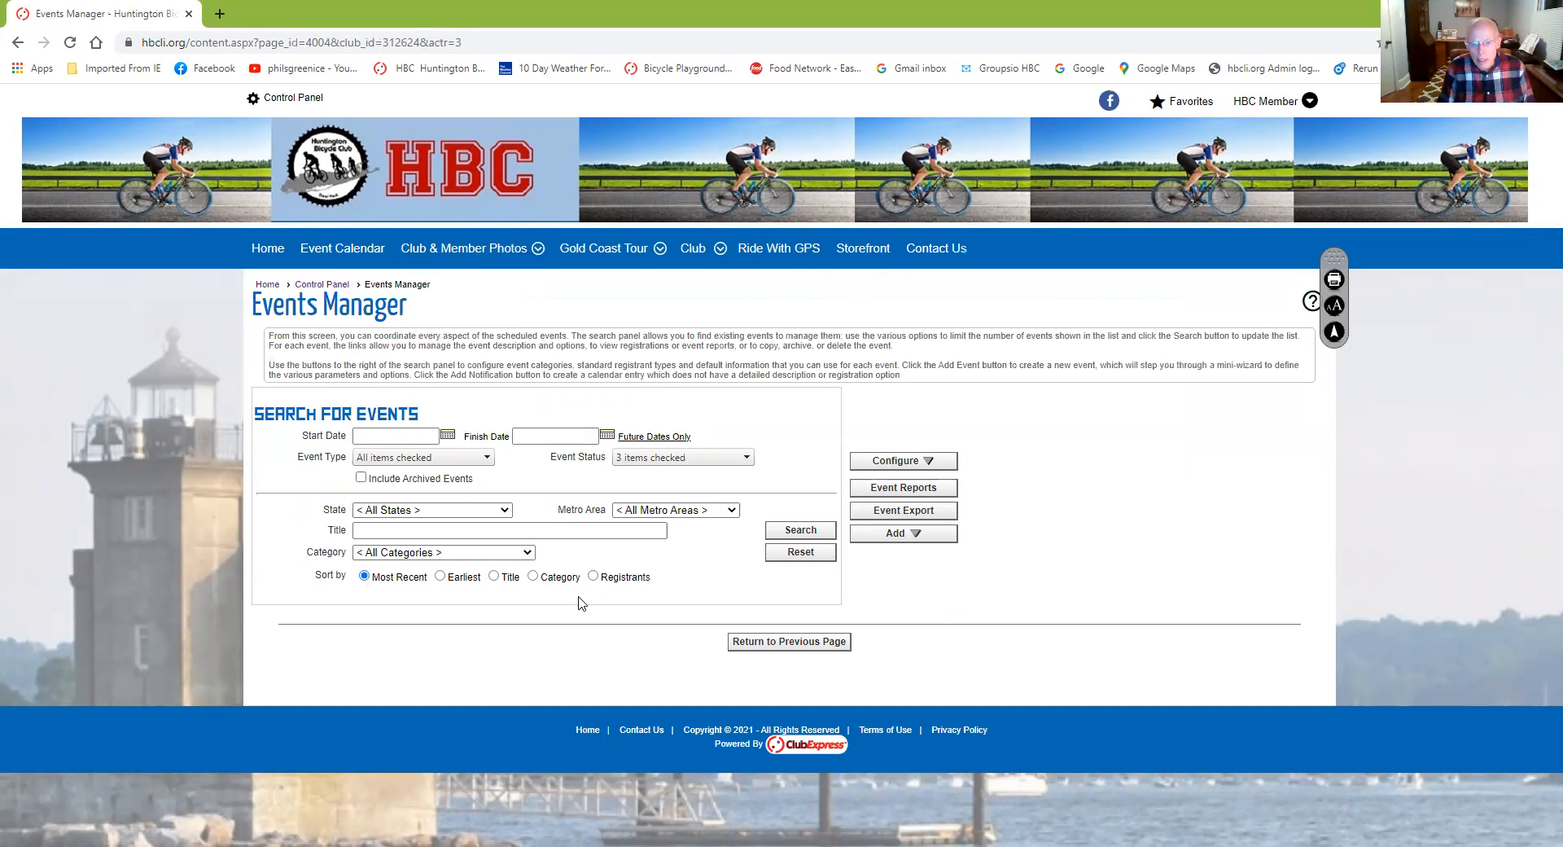
Search all events and review the 30 results, including the 12/31/2020 ride templates
click(788, 530)
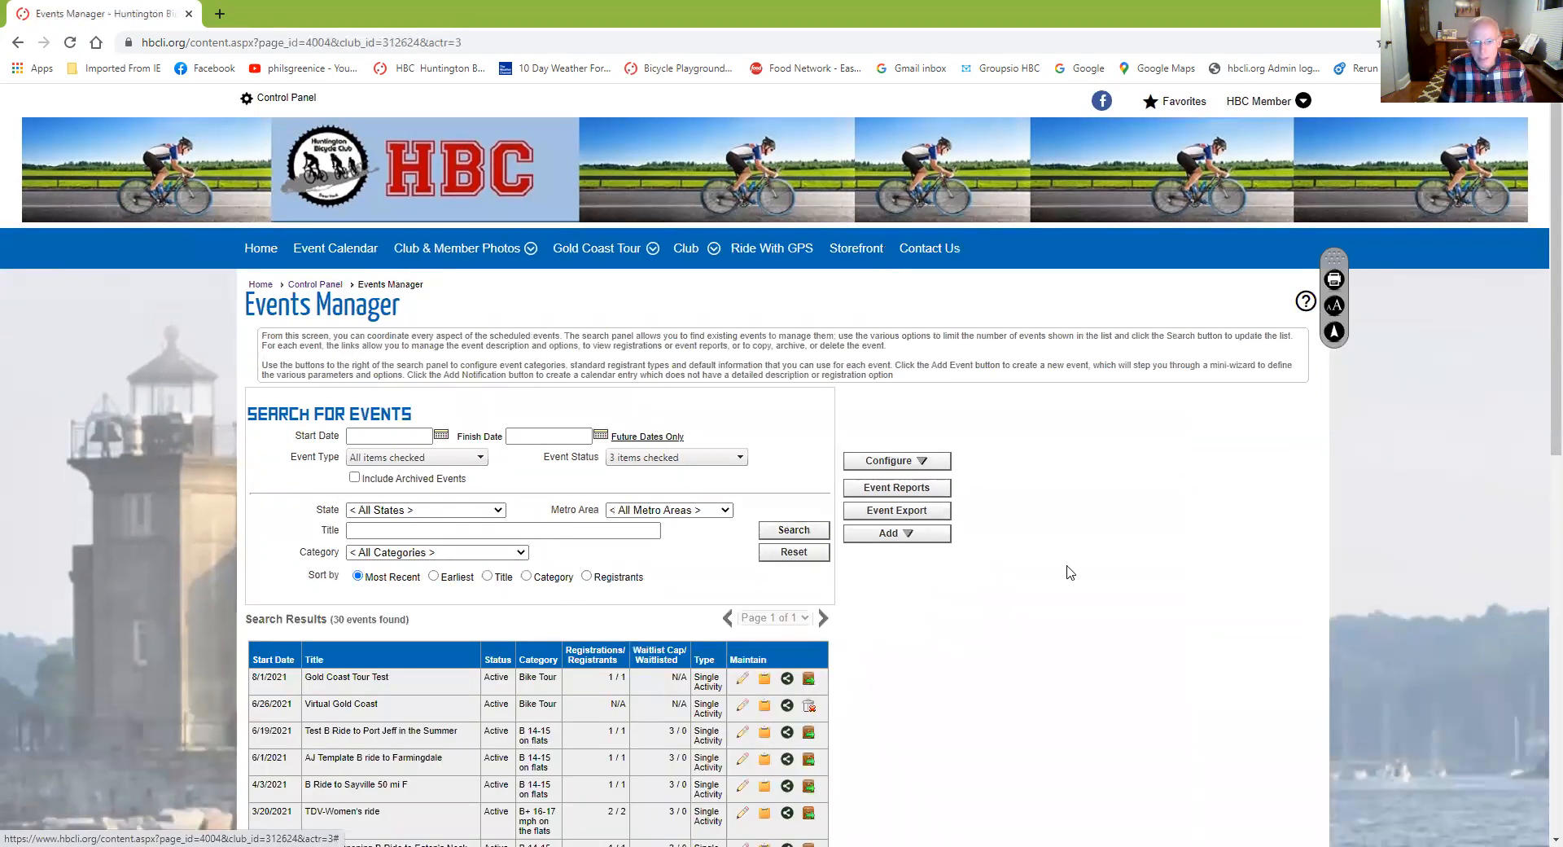
scroll(940, 522, down, 6)
scroll(942, 522, down, 4)
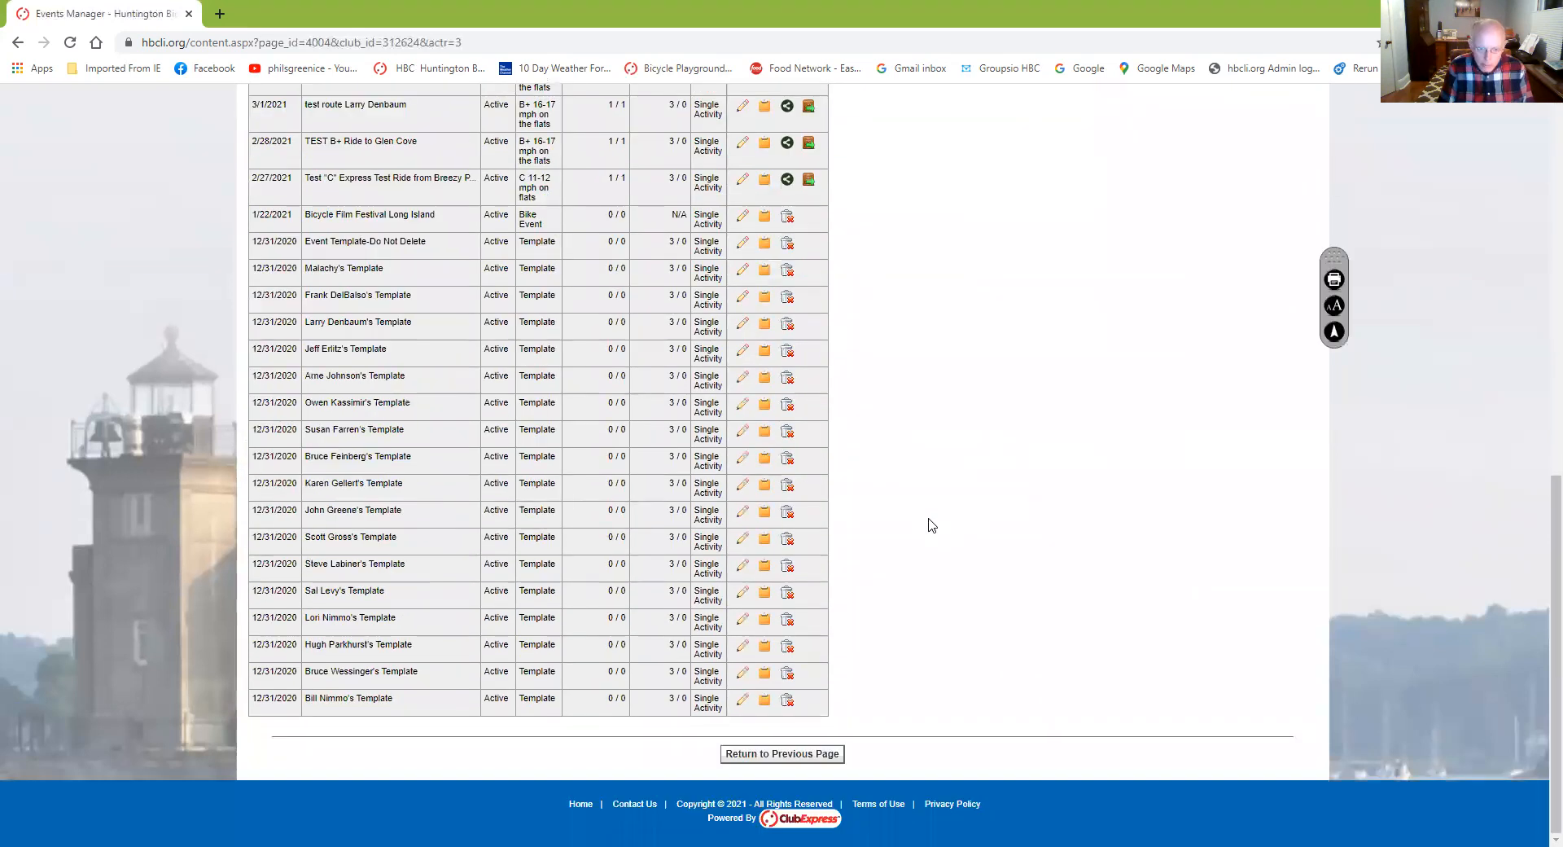
scroll(932, 524, up, 1)
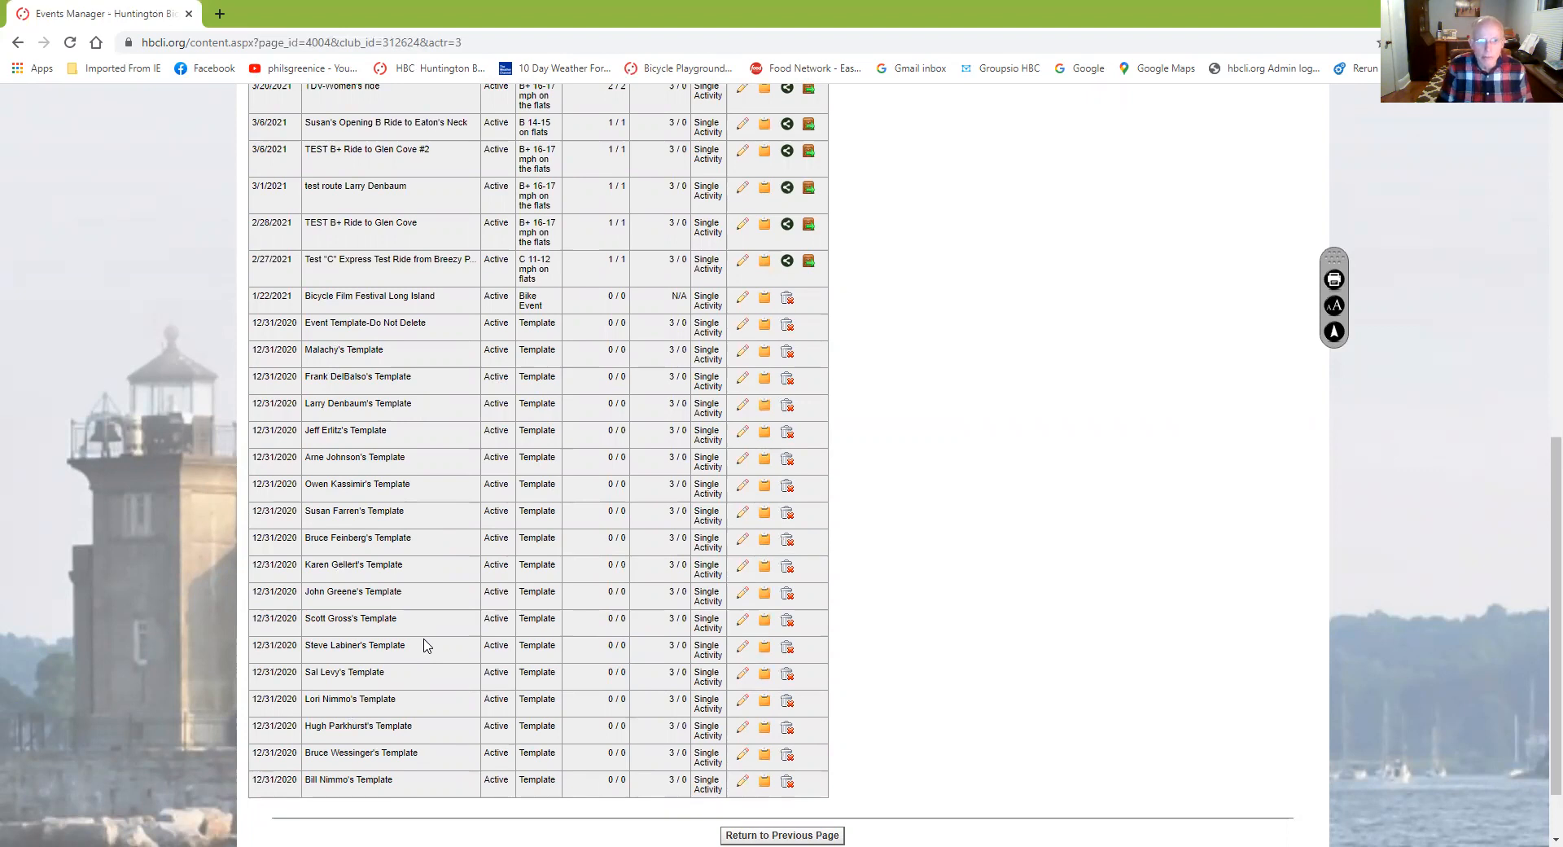
scroll(424, 646, up, 4)
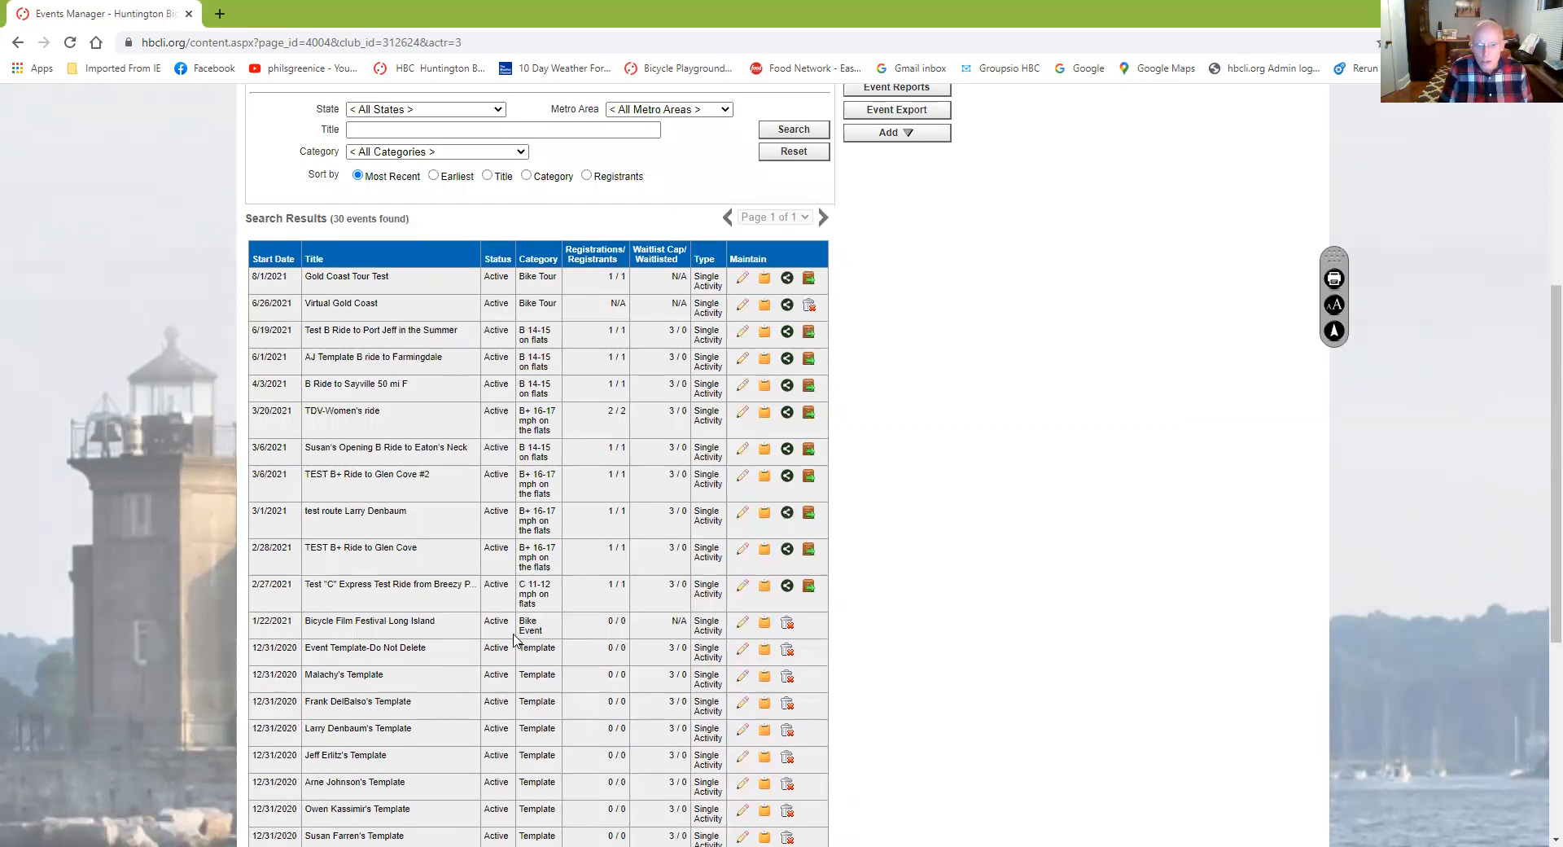
scroll(514, 640, down, 3)
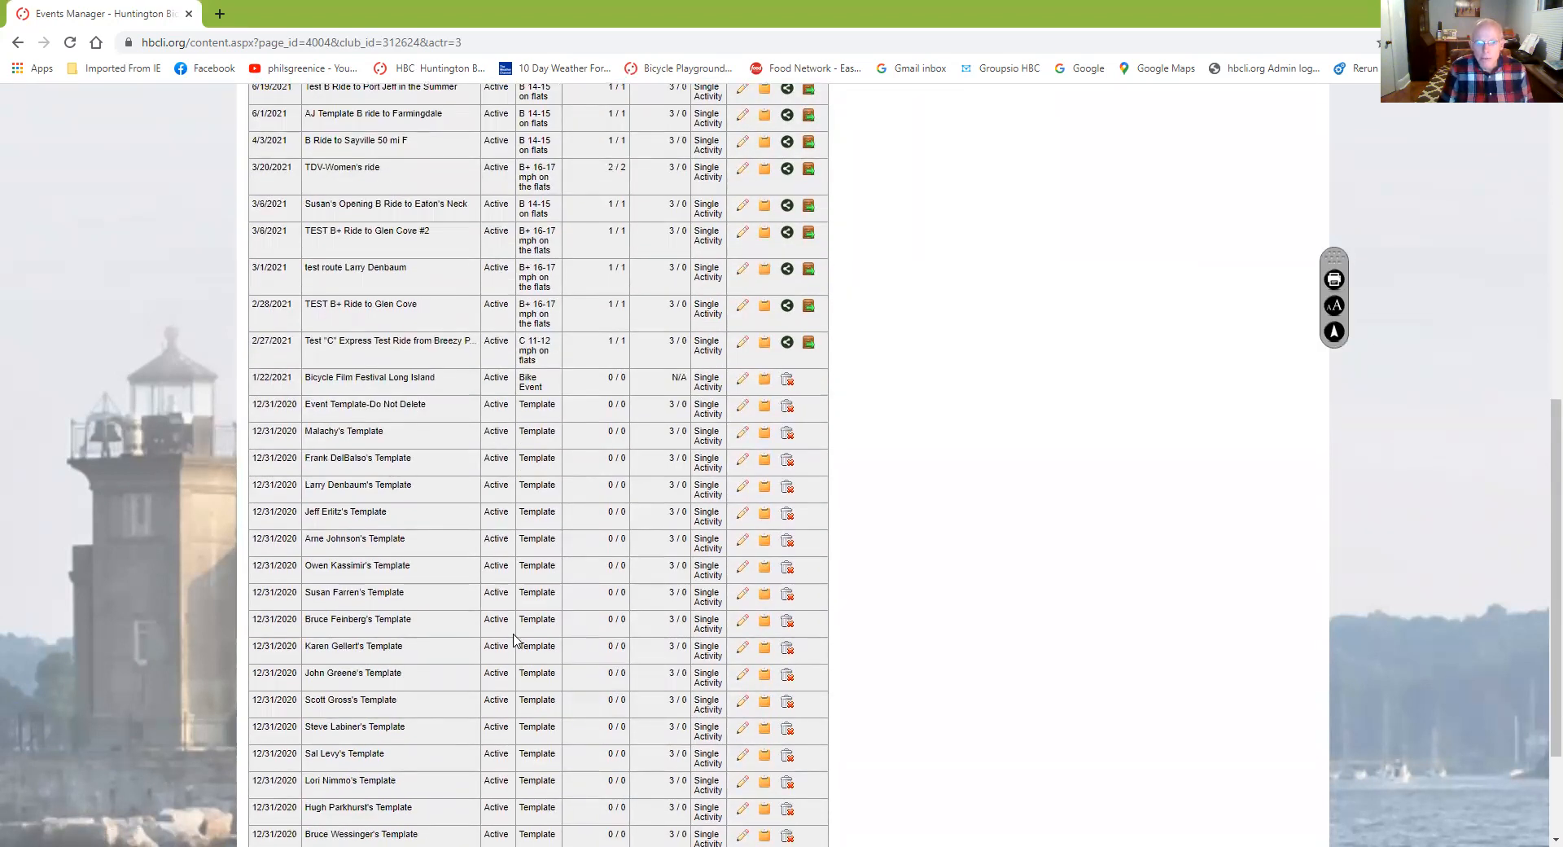
scroll(513, 640, down, 1)
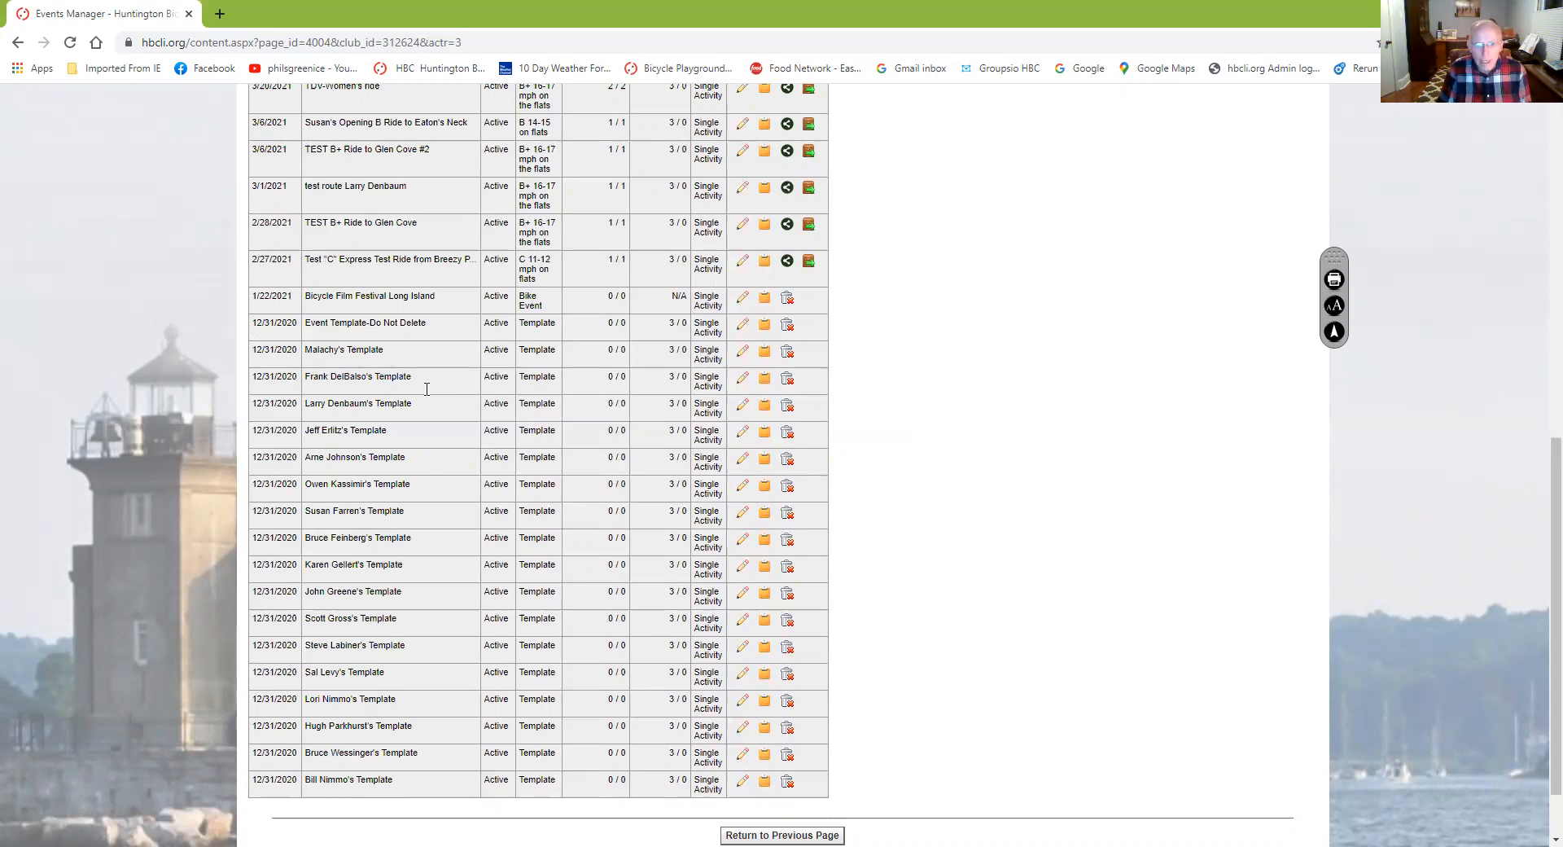
scroll(590, 455, up, 2)
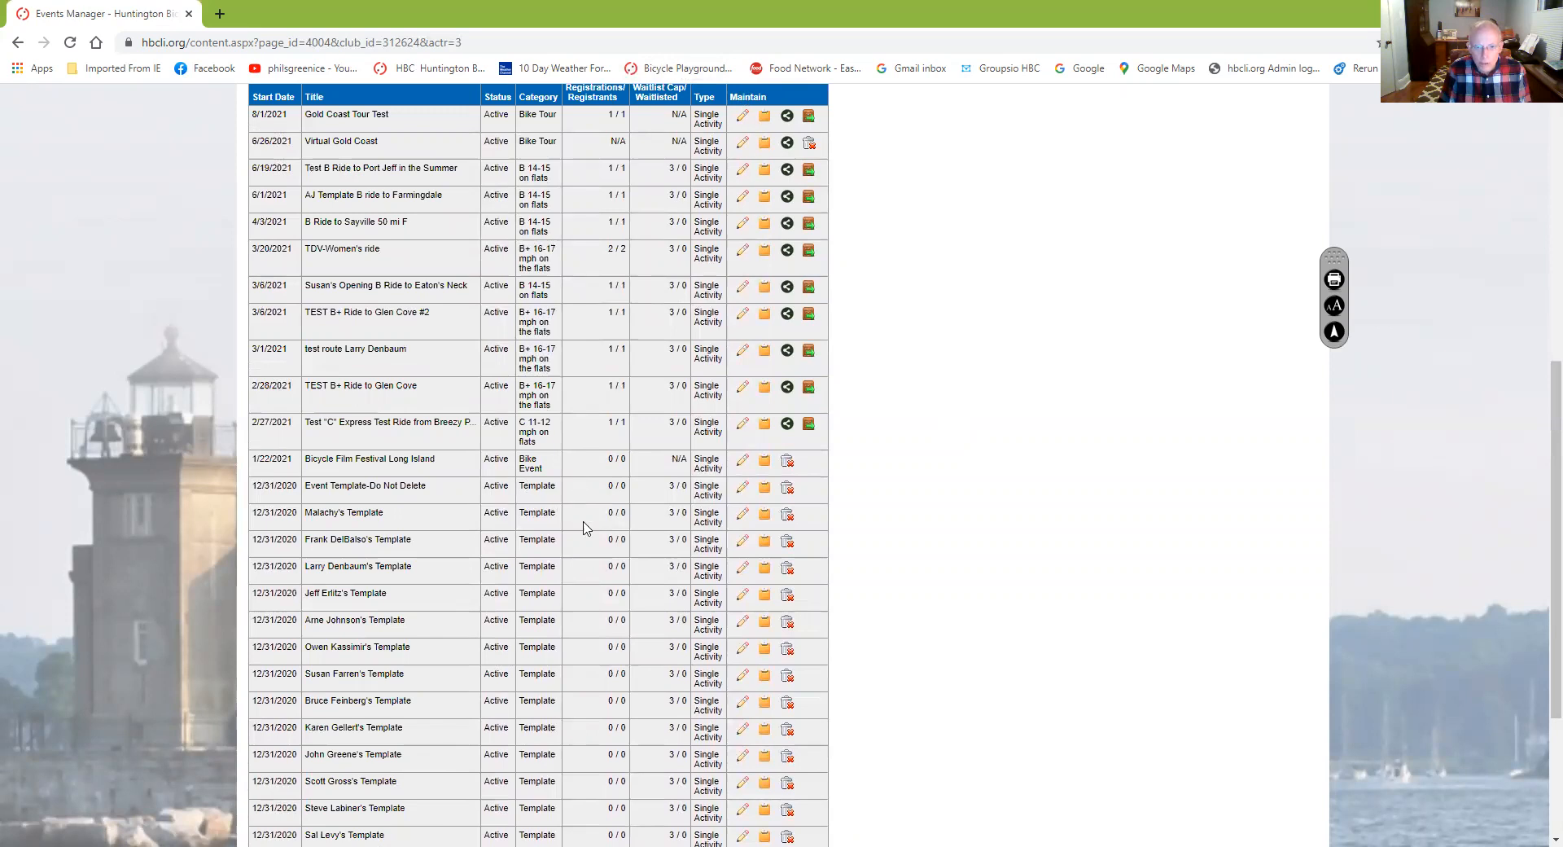
Copy a member's ride template and retitle the copy 'TEST B+ Ride to Glen Cove'
click(765, 515)
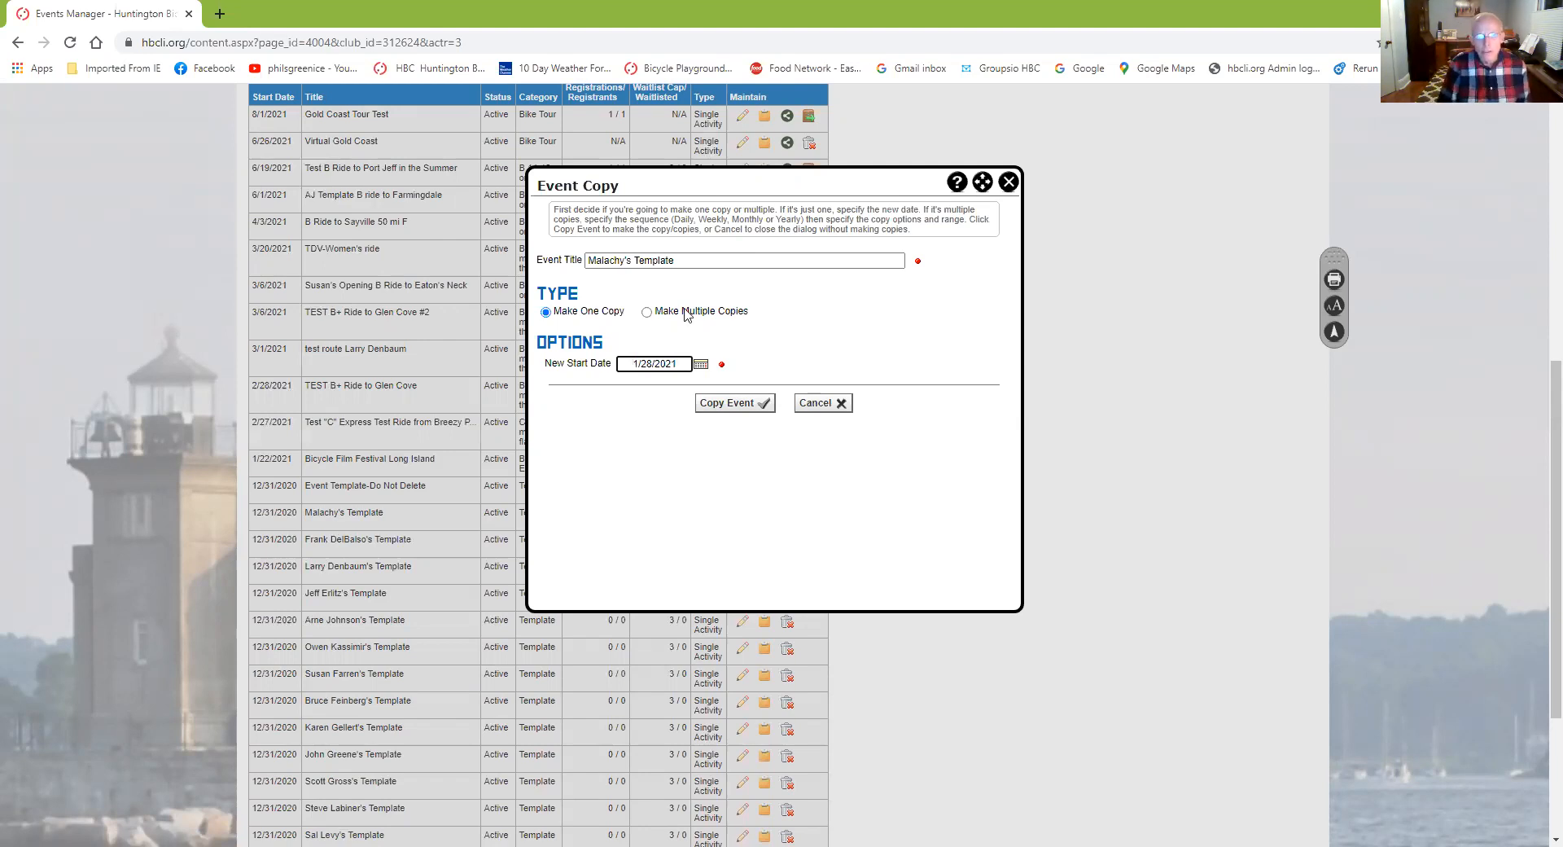
click(695, 262)
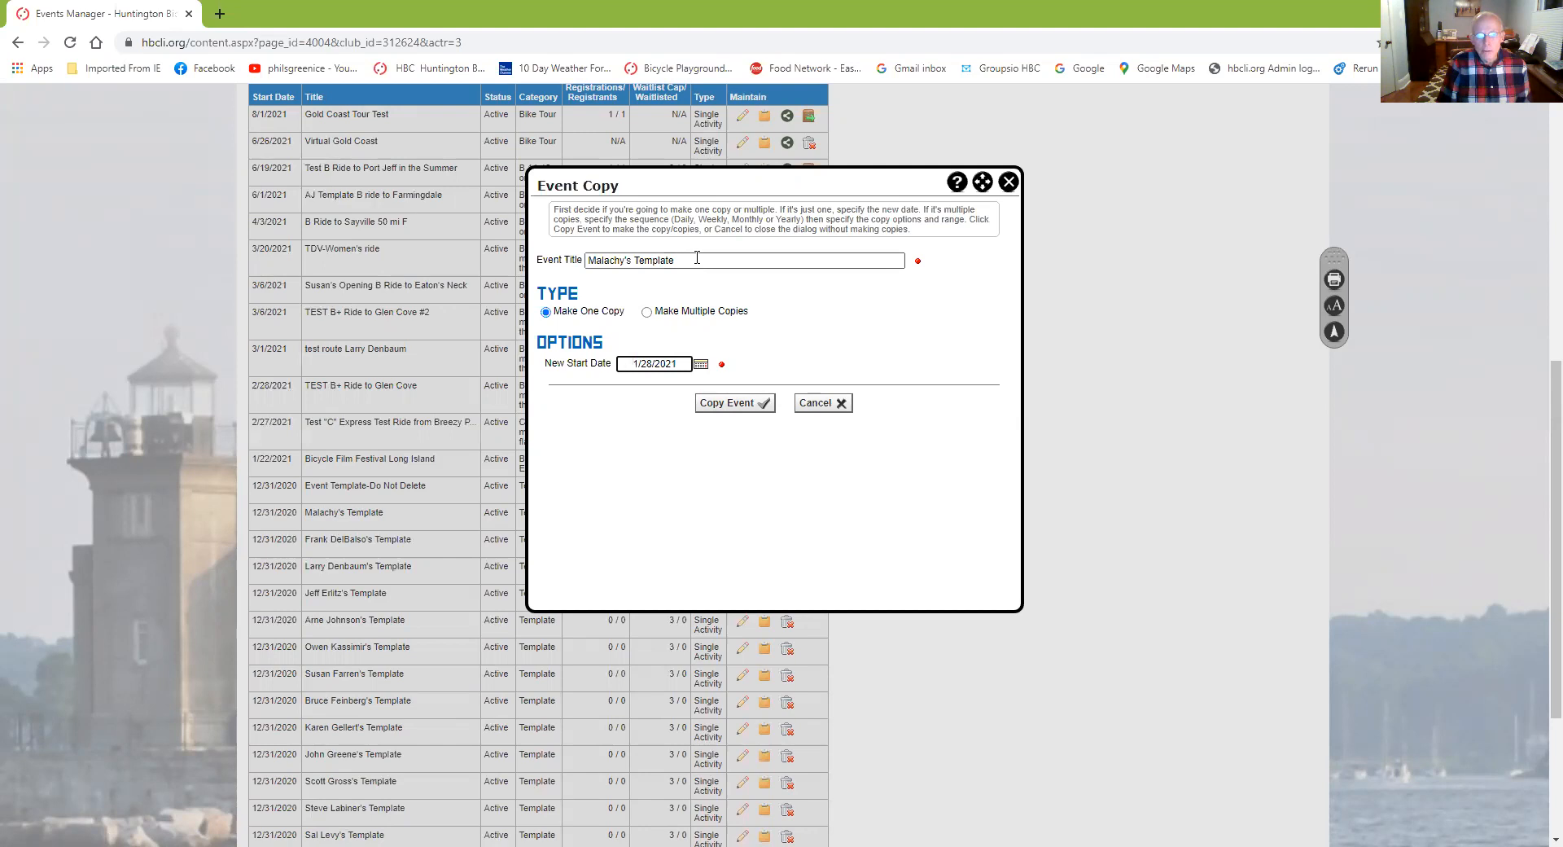
drag(697, 258, 550, 265)
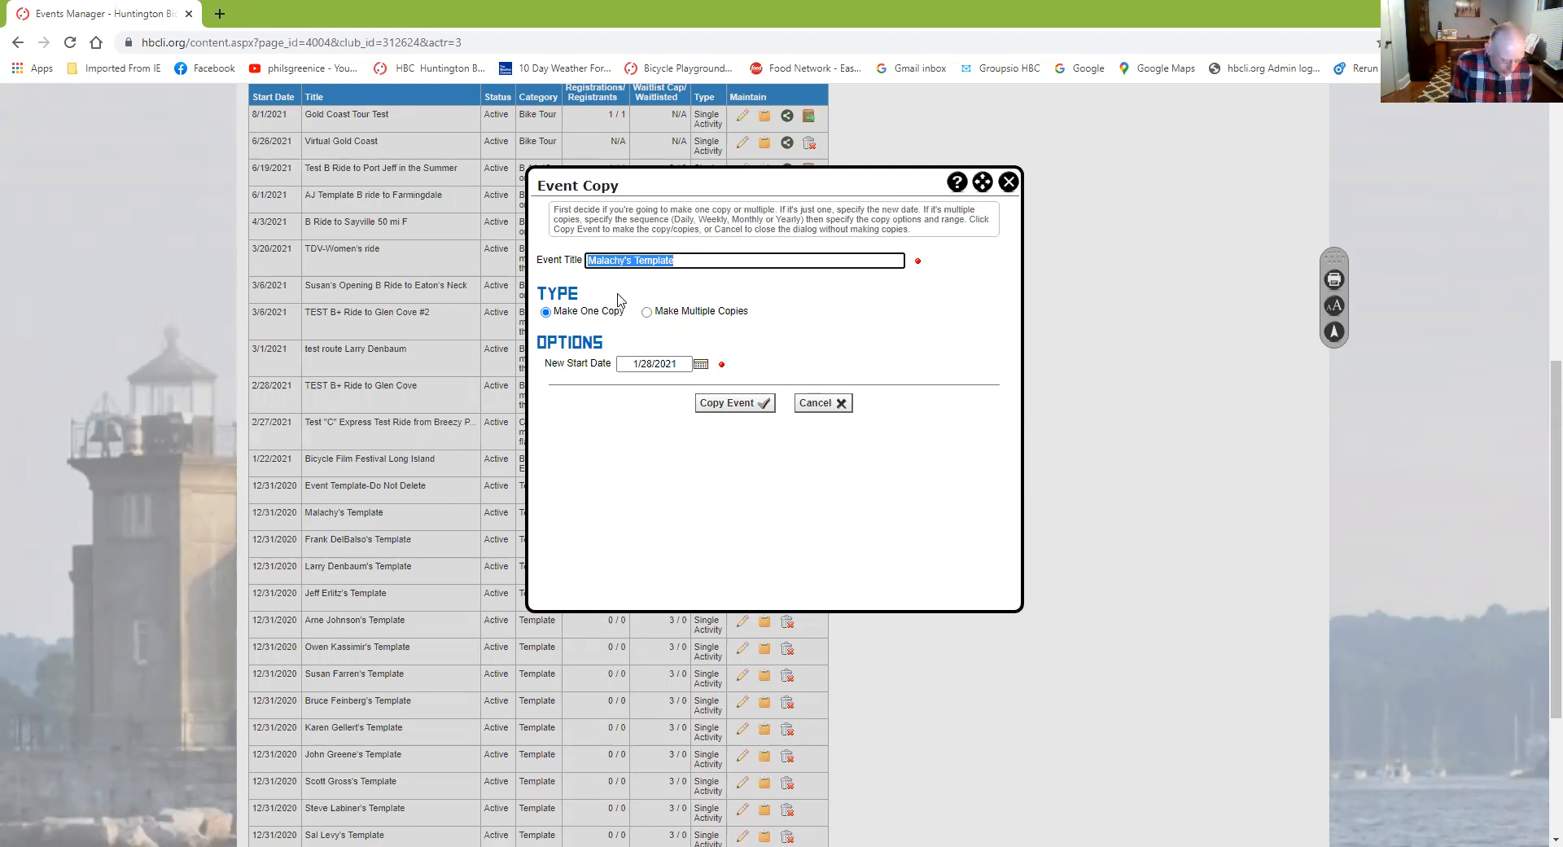
text(TEST B+ Ride to Glen Cove)
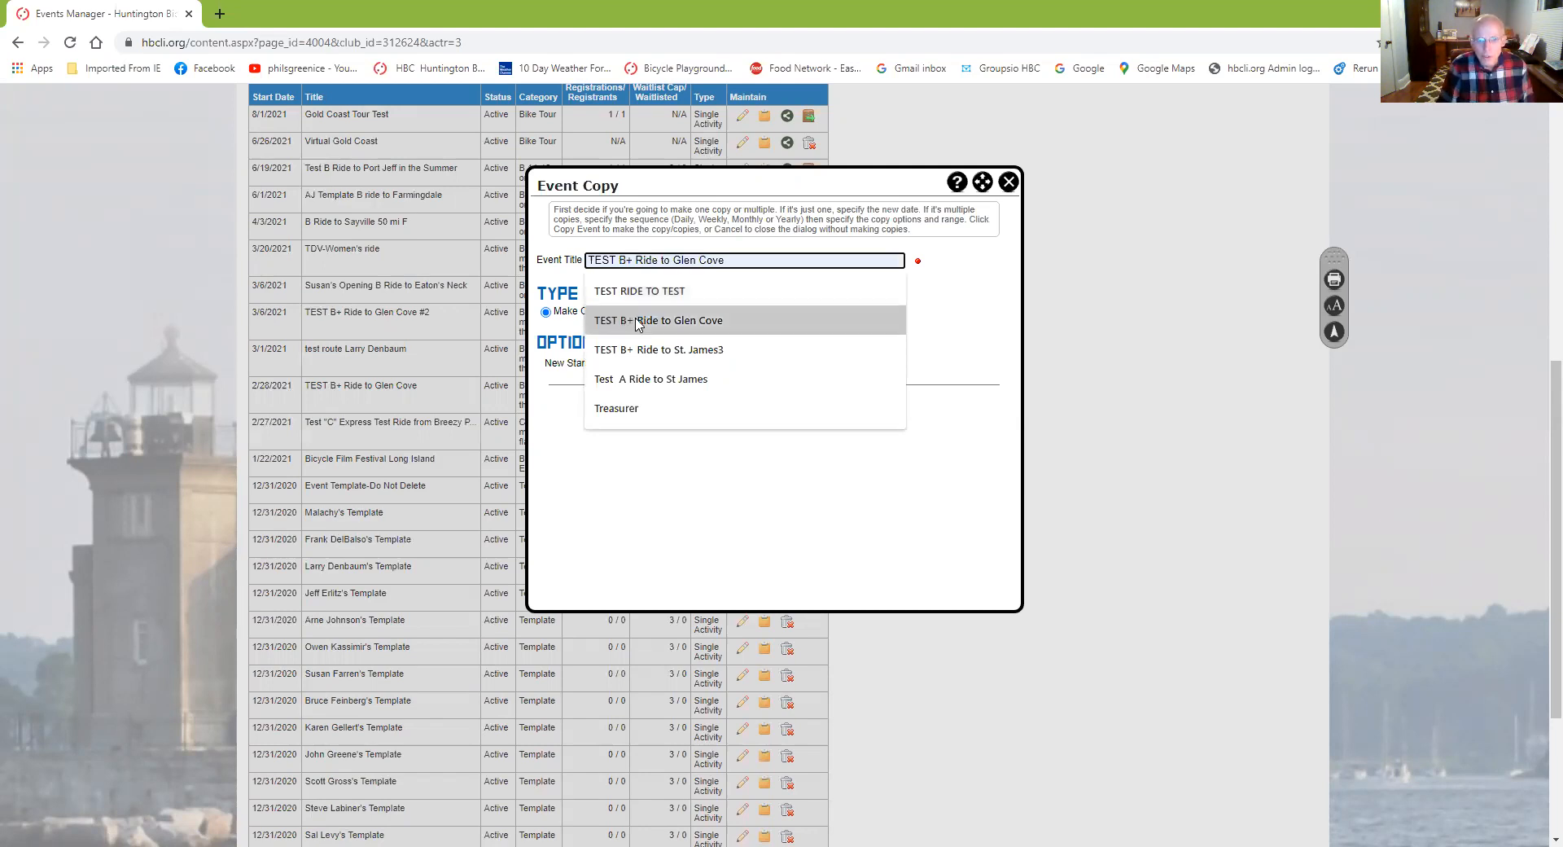
click(649, 321)
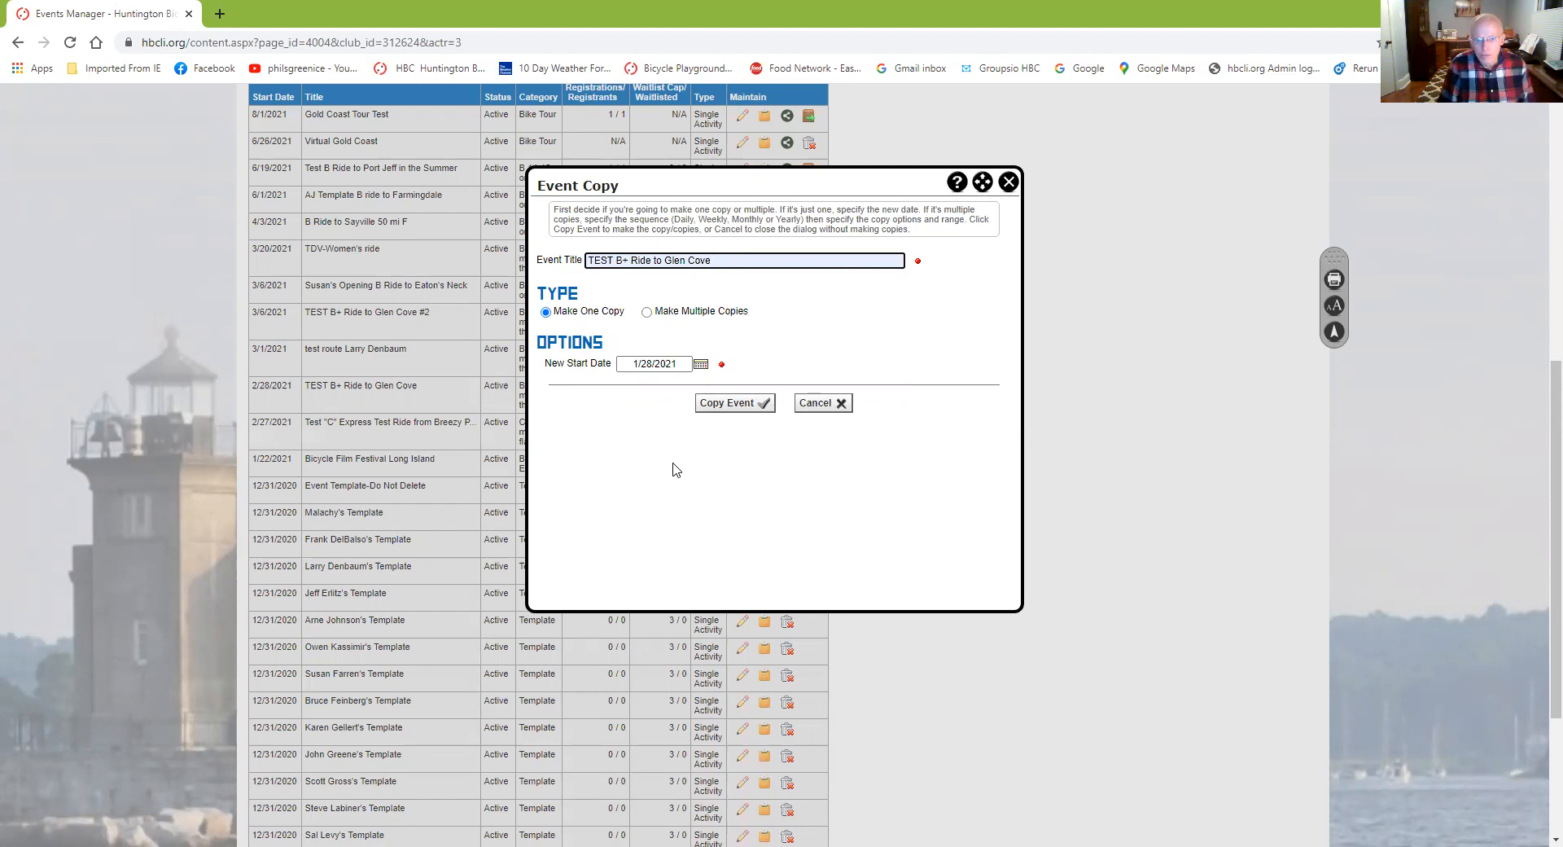
Create the copy so 'TEST B+ Ride to Glen Cove' appears dated 1/28/2021 under Template
click(736, 403)
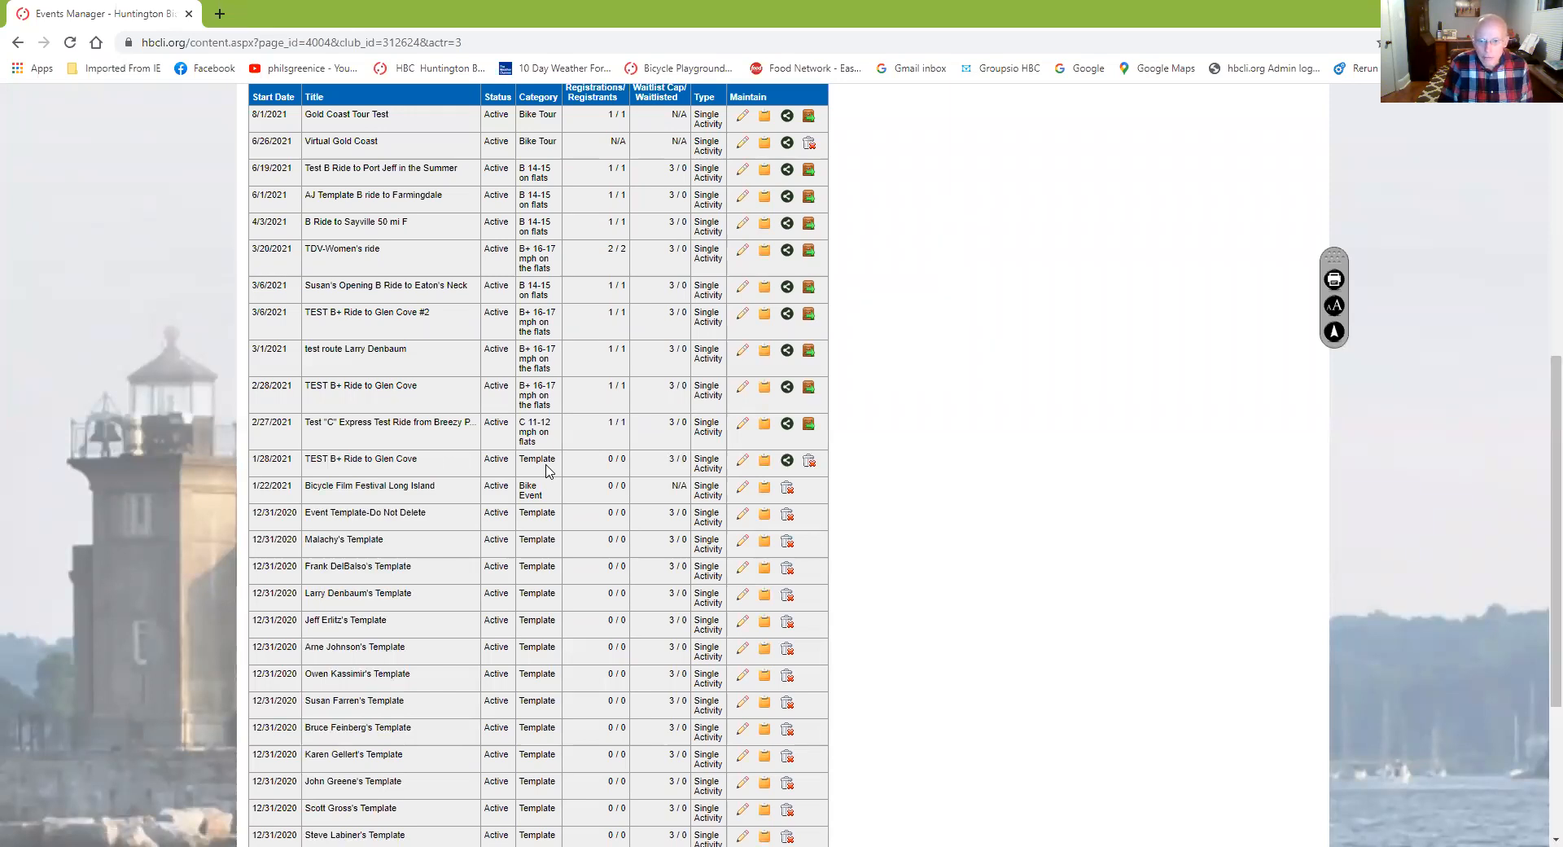
Edit the TEST B+ Ride to Glen Cove event and bring up its Basic Info page
click(740, 464)
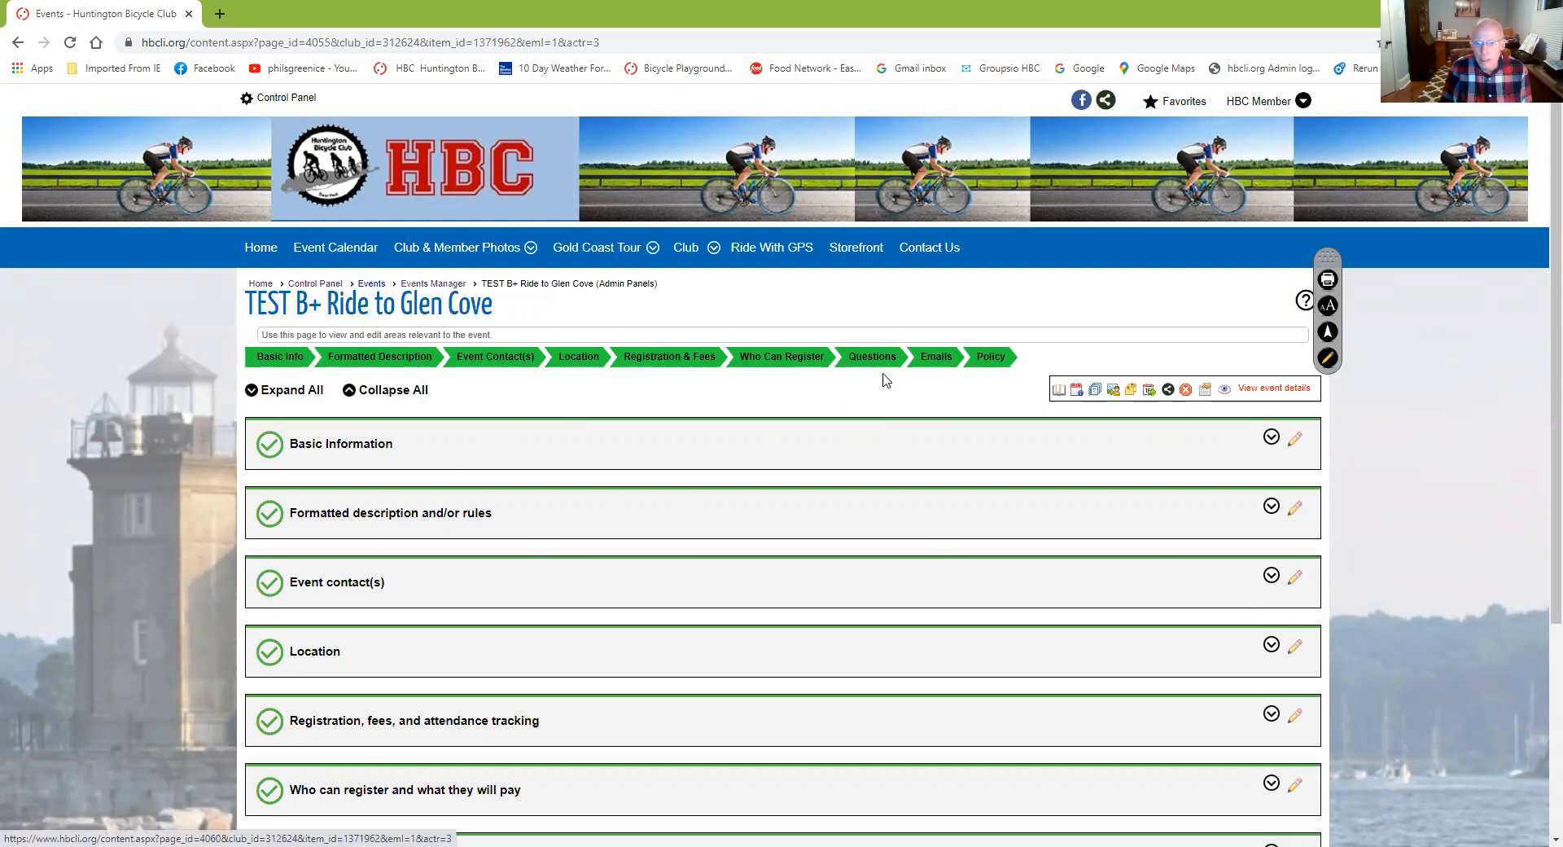
click(278, 361)
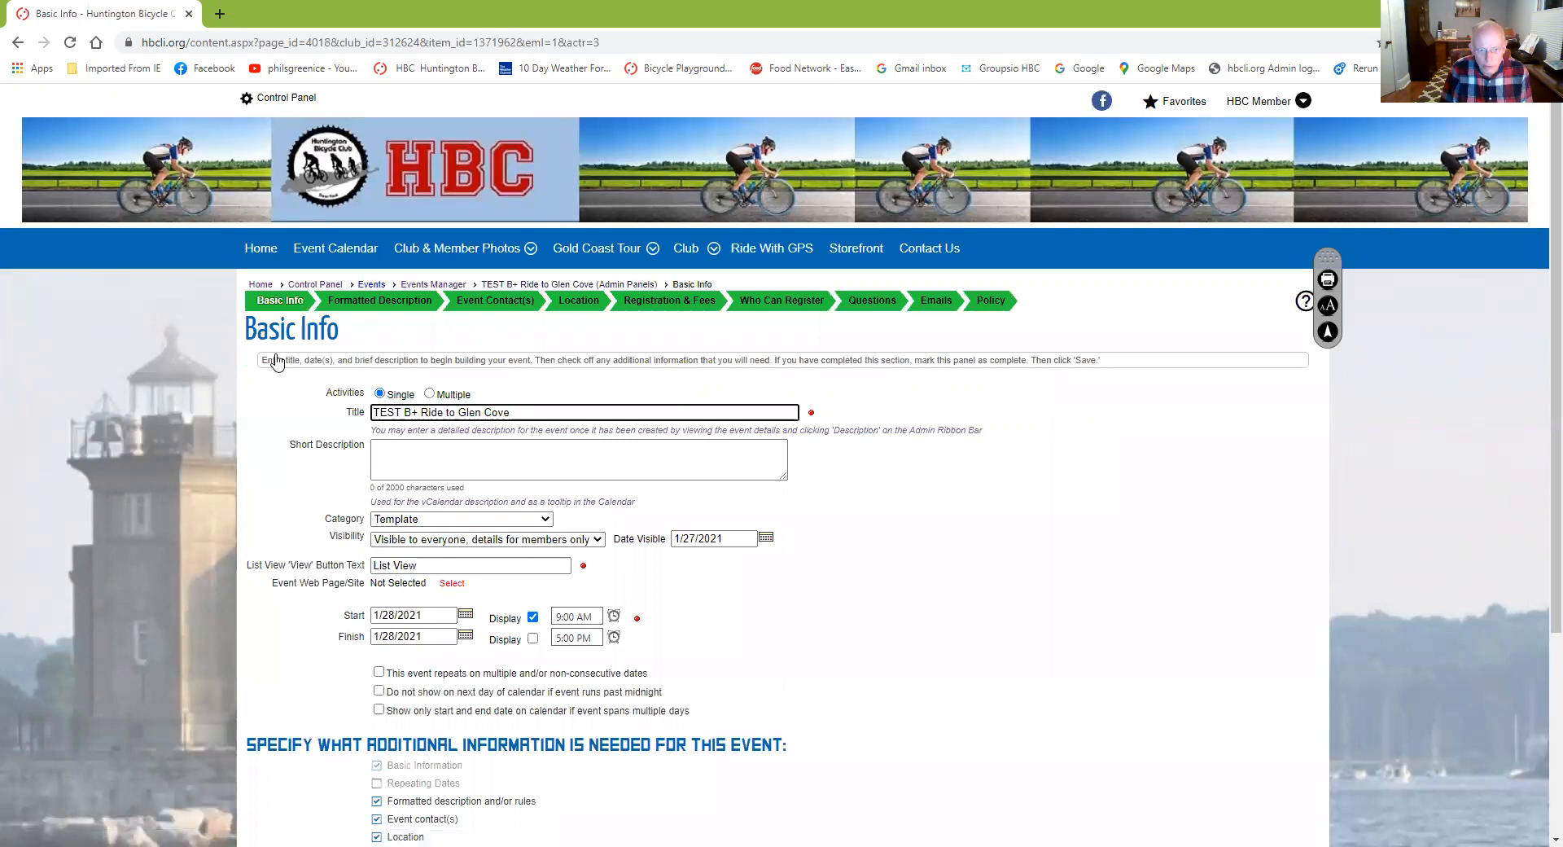
Enter 'Ride to Glen Cove, stopping at St Rocco's' as the event's short description
click(381, 455)
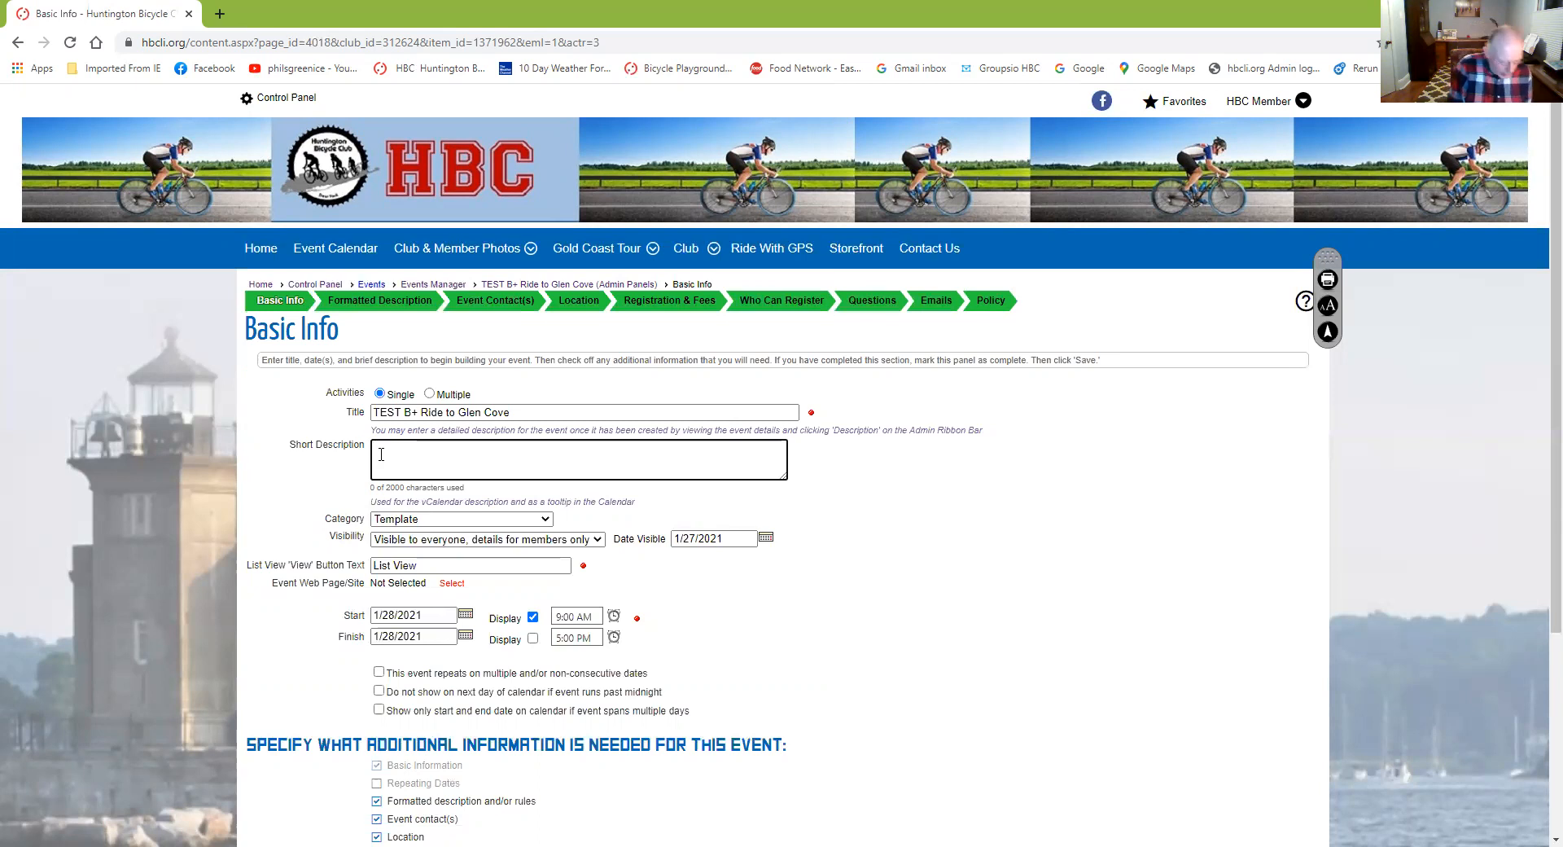
text(id)
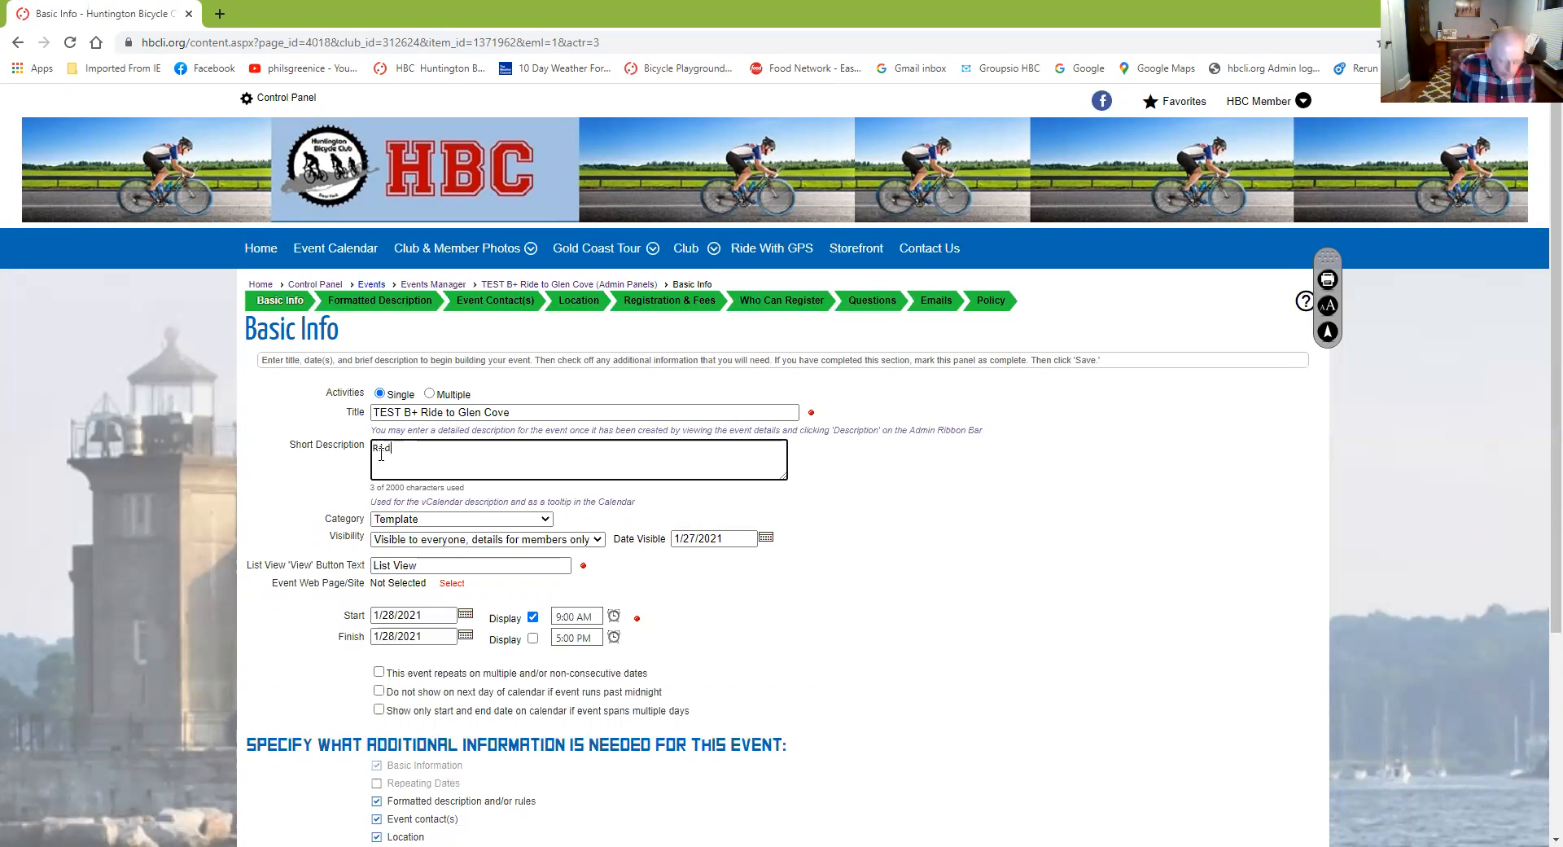
text(e t)
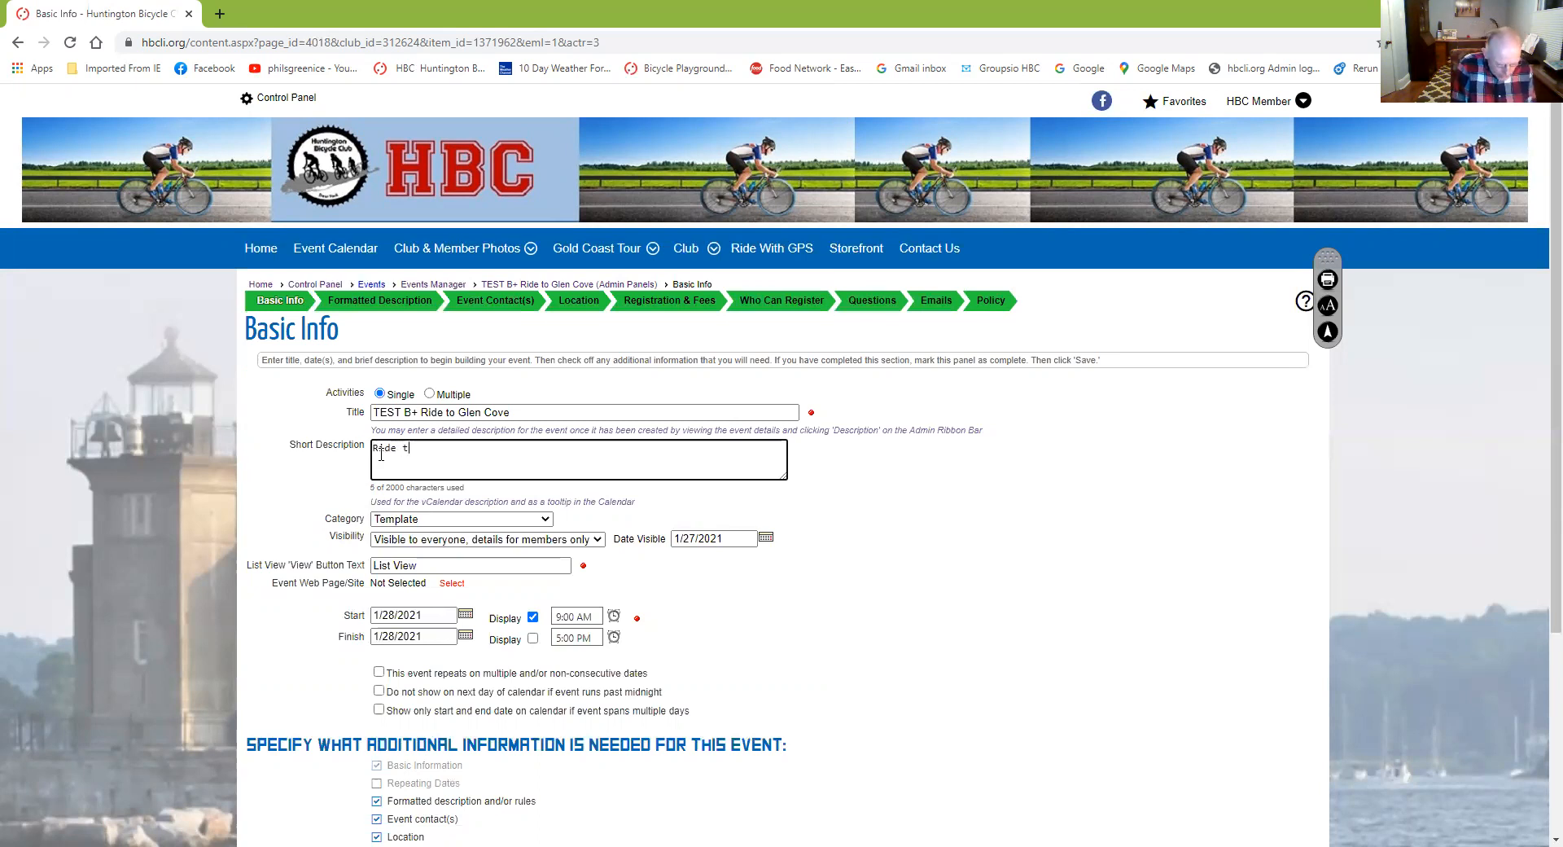
text(o Glen Cove)
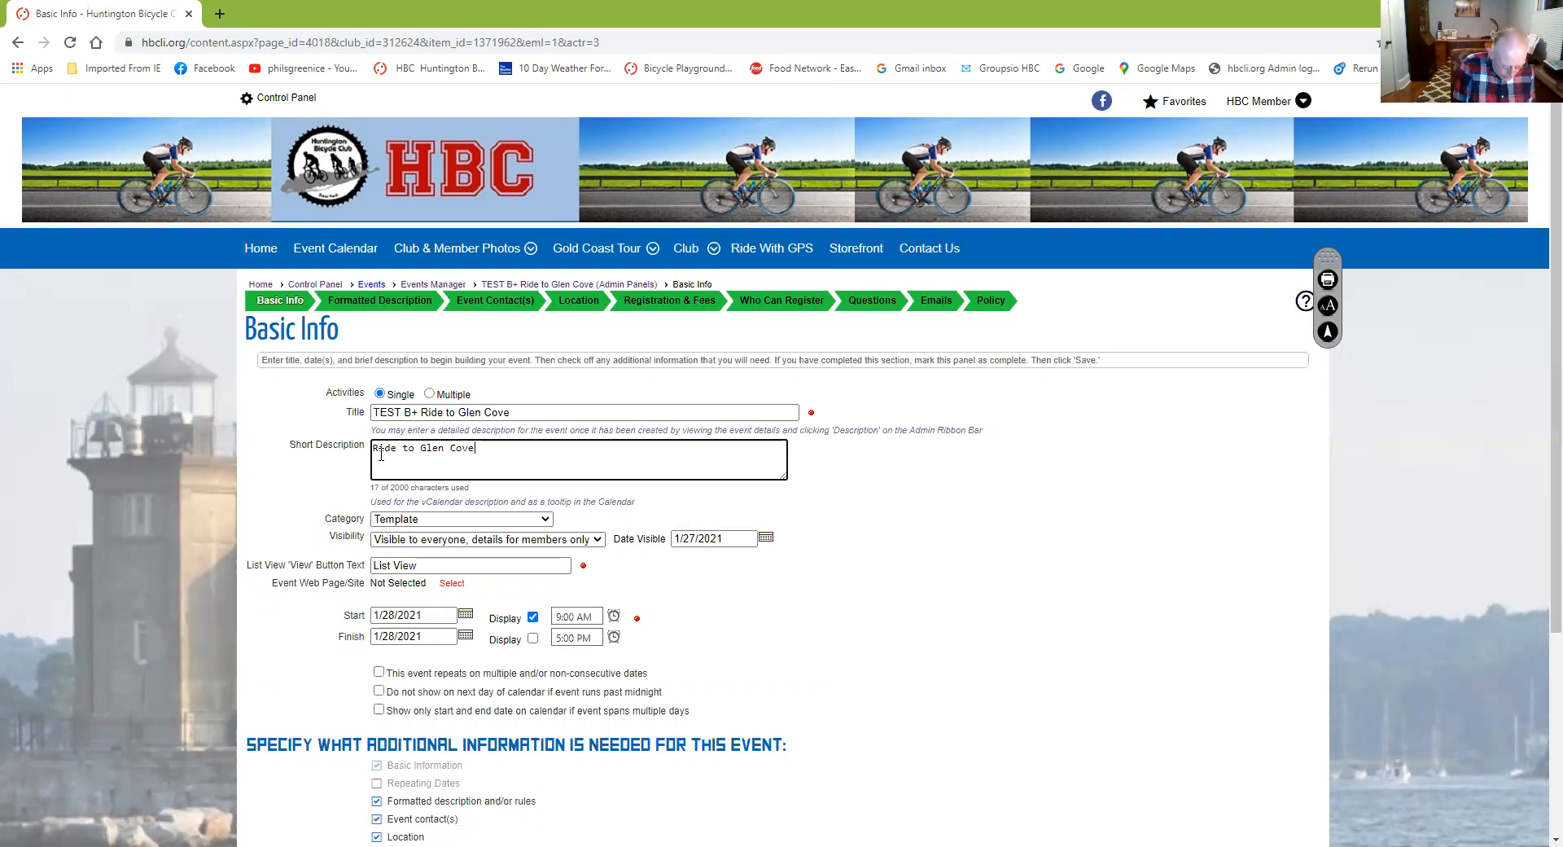
text(, st)
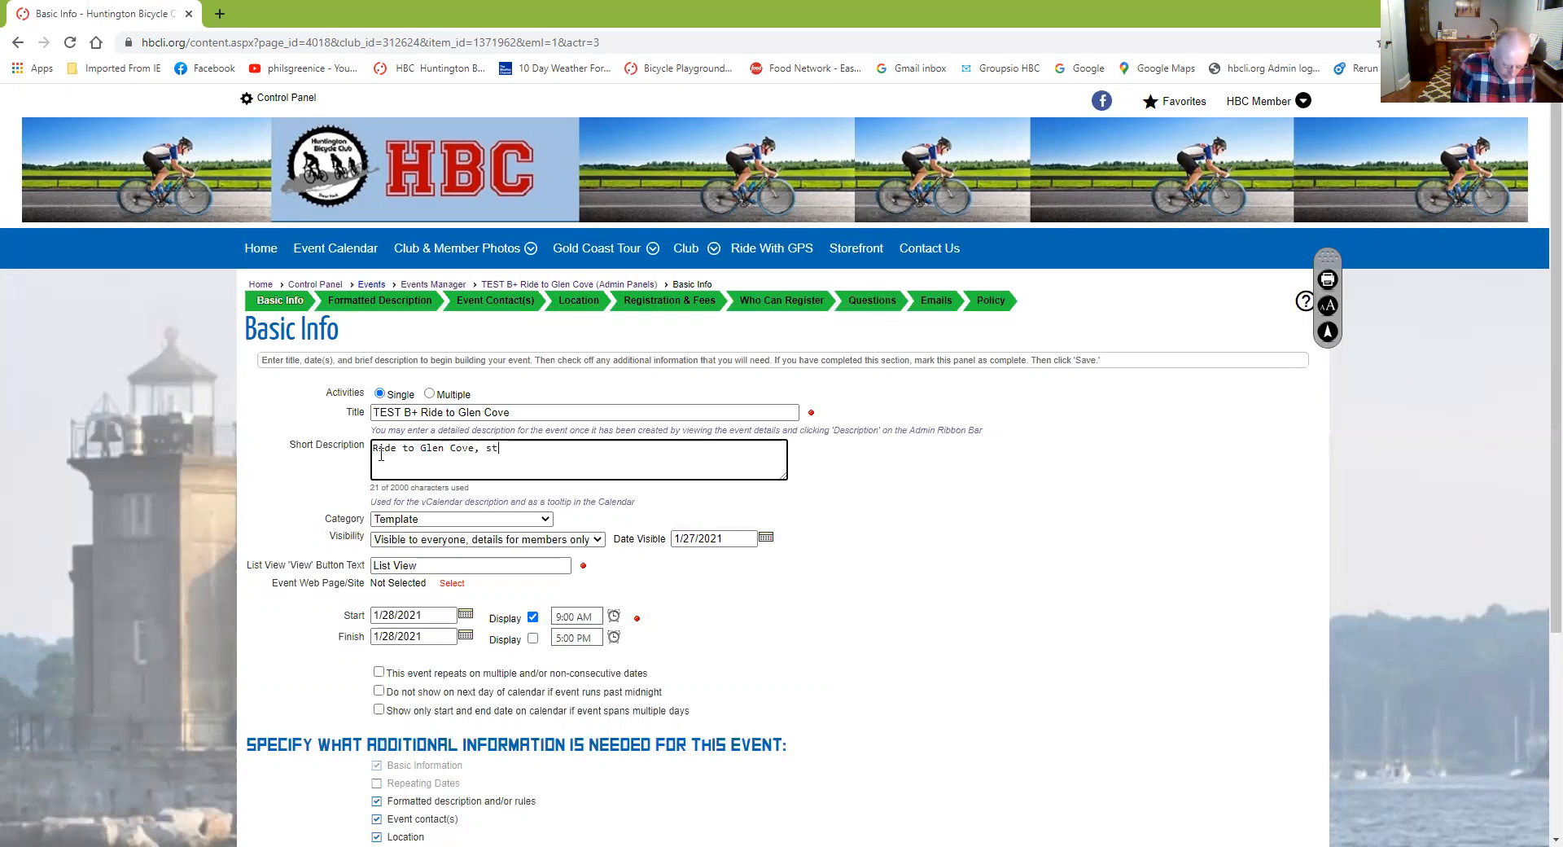
text(opping)
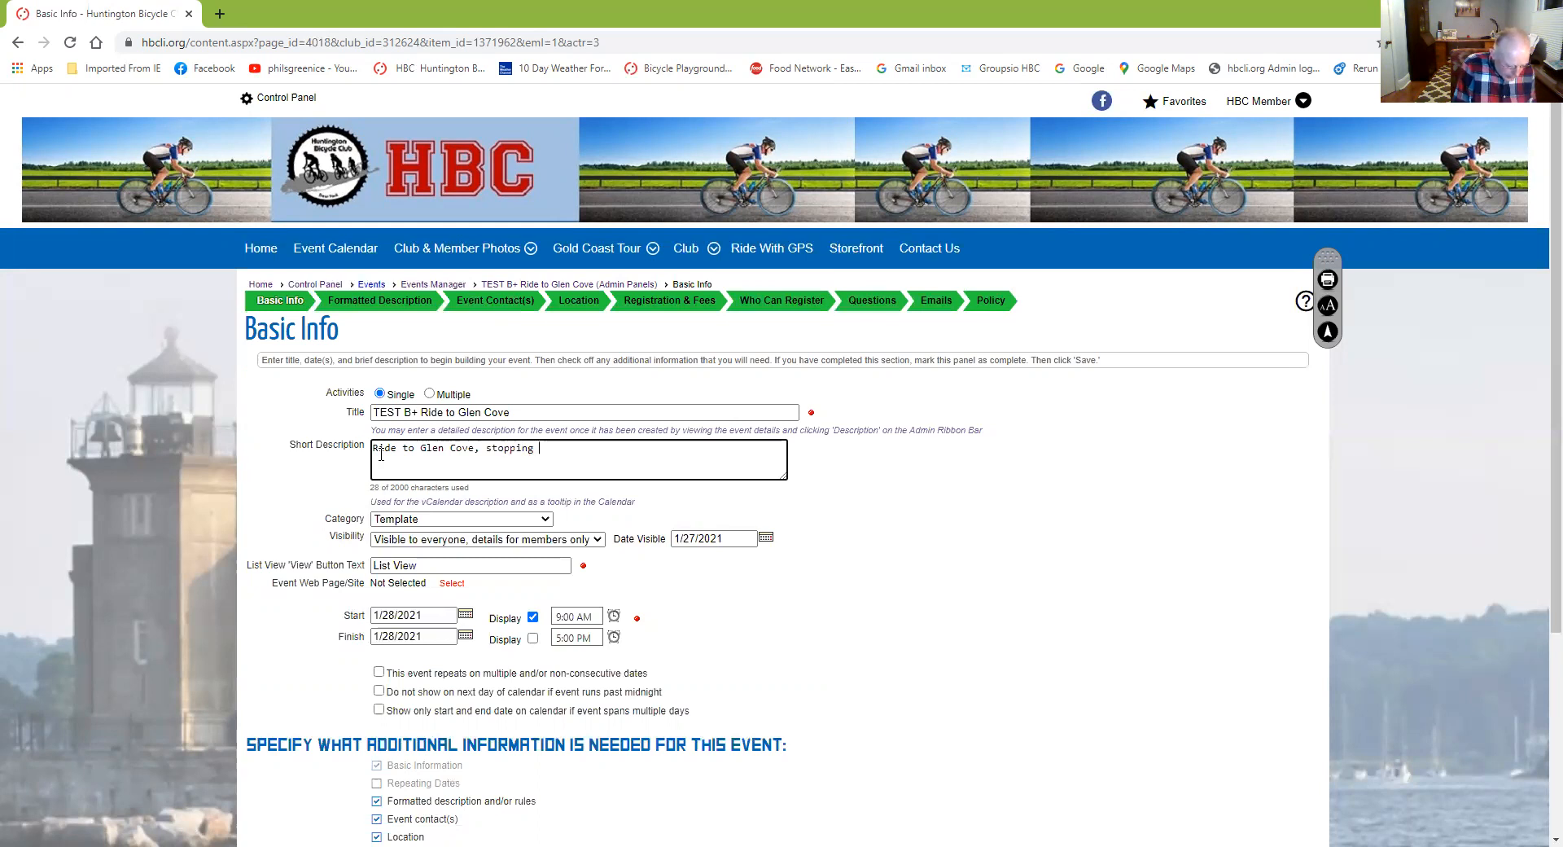
text( at St)
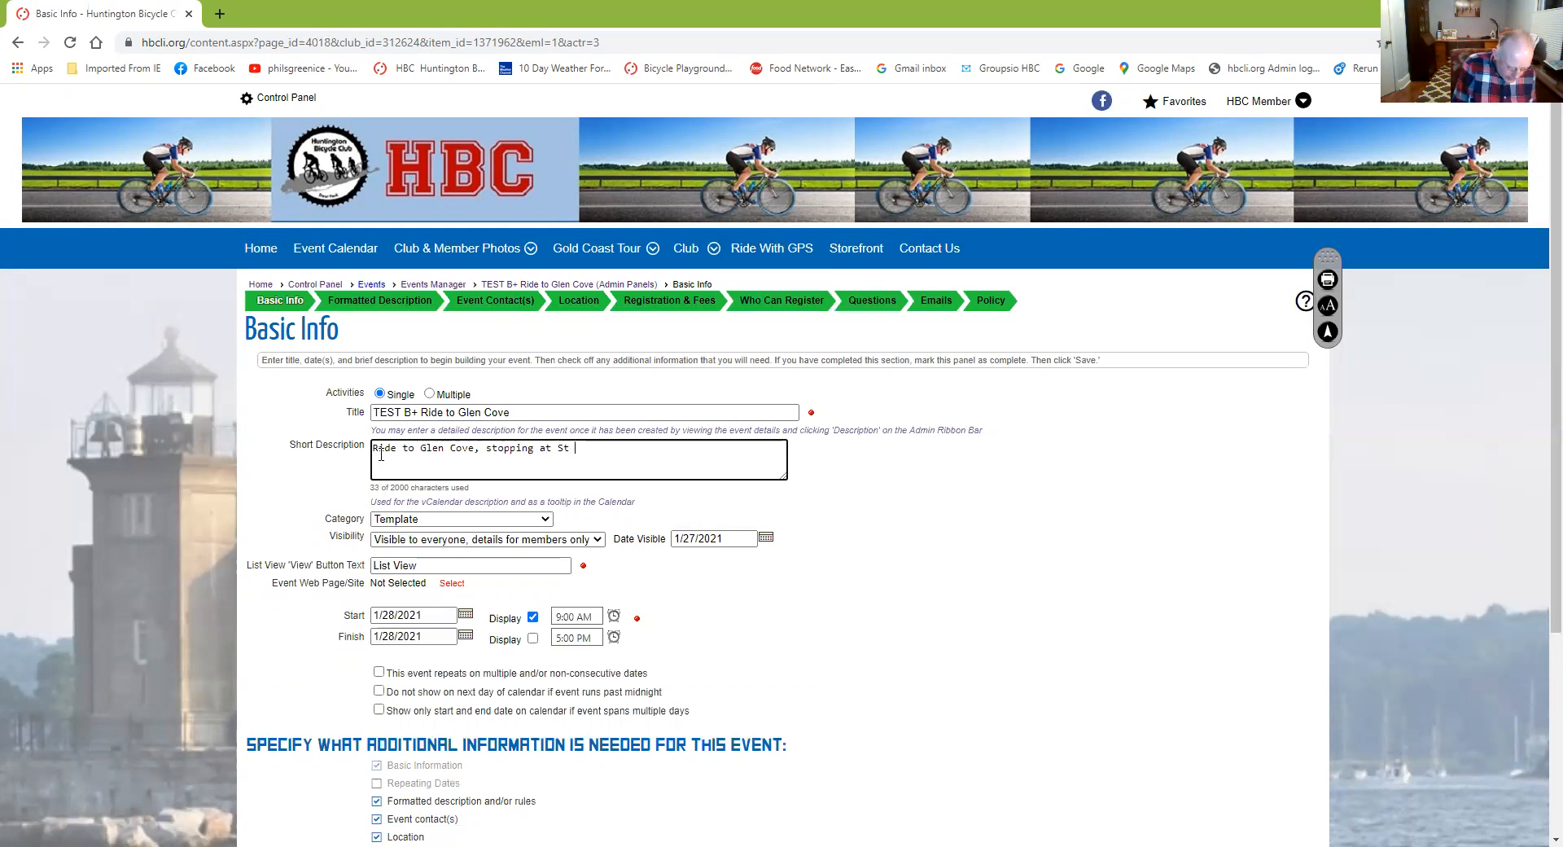
text( Roc)
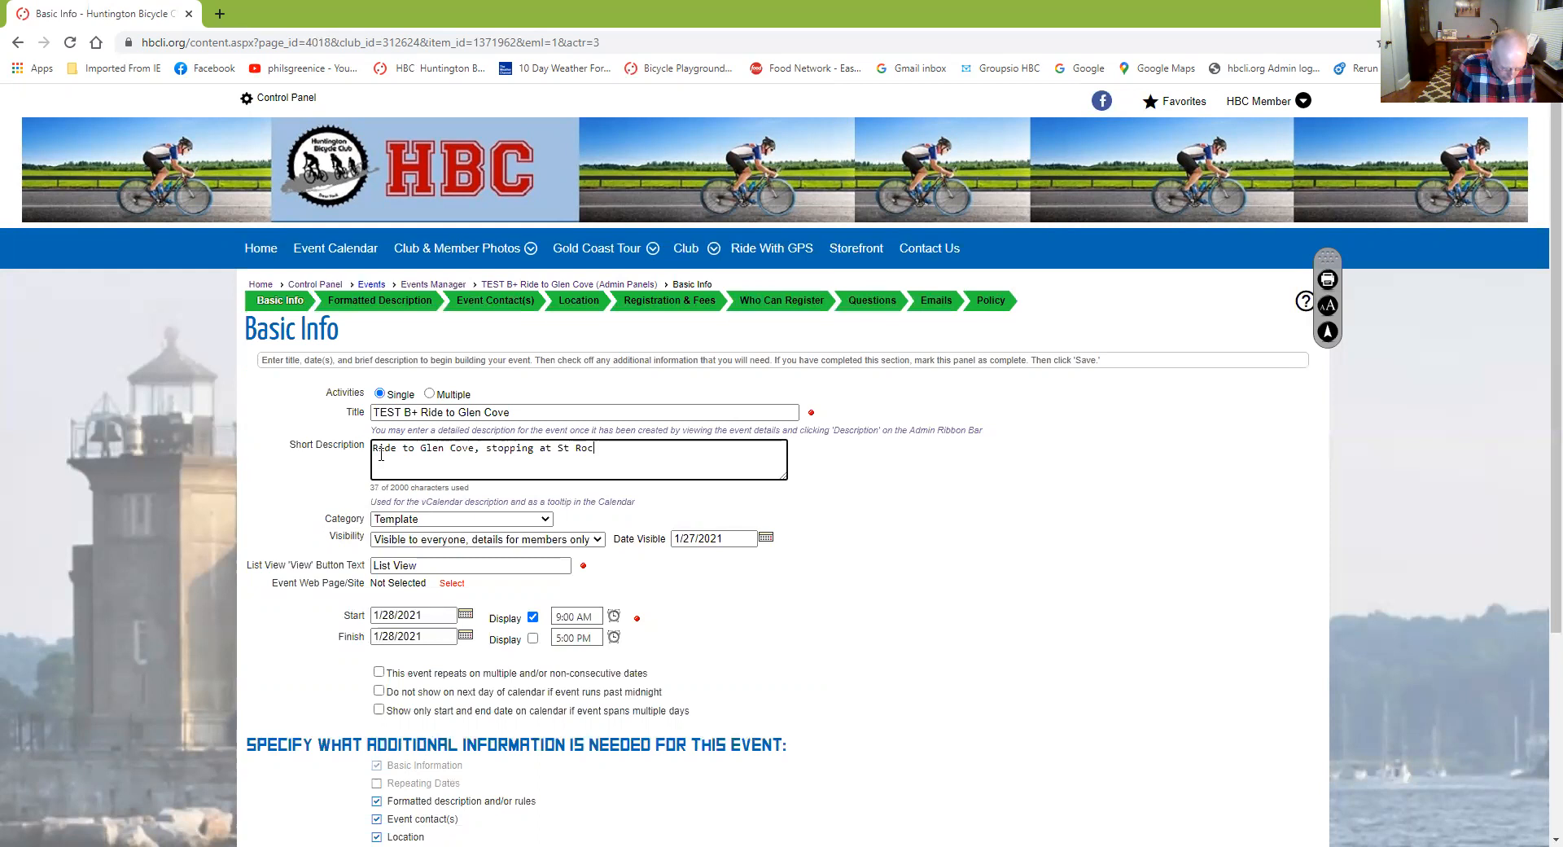
text(co's)
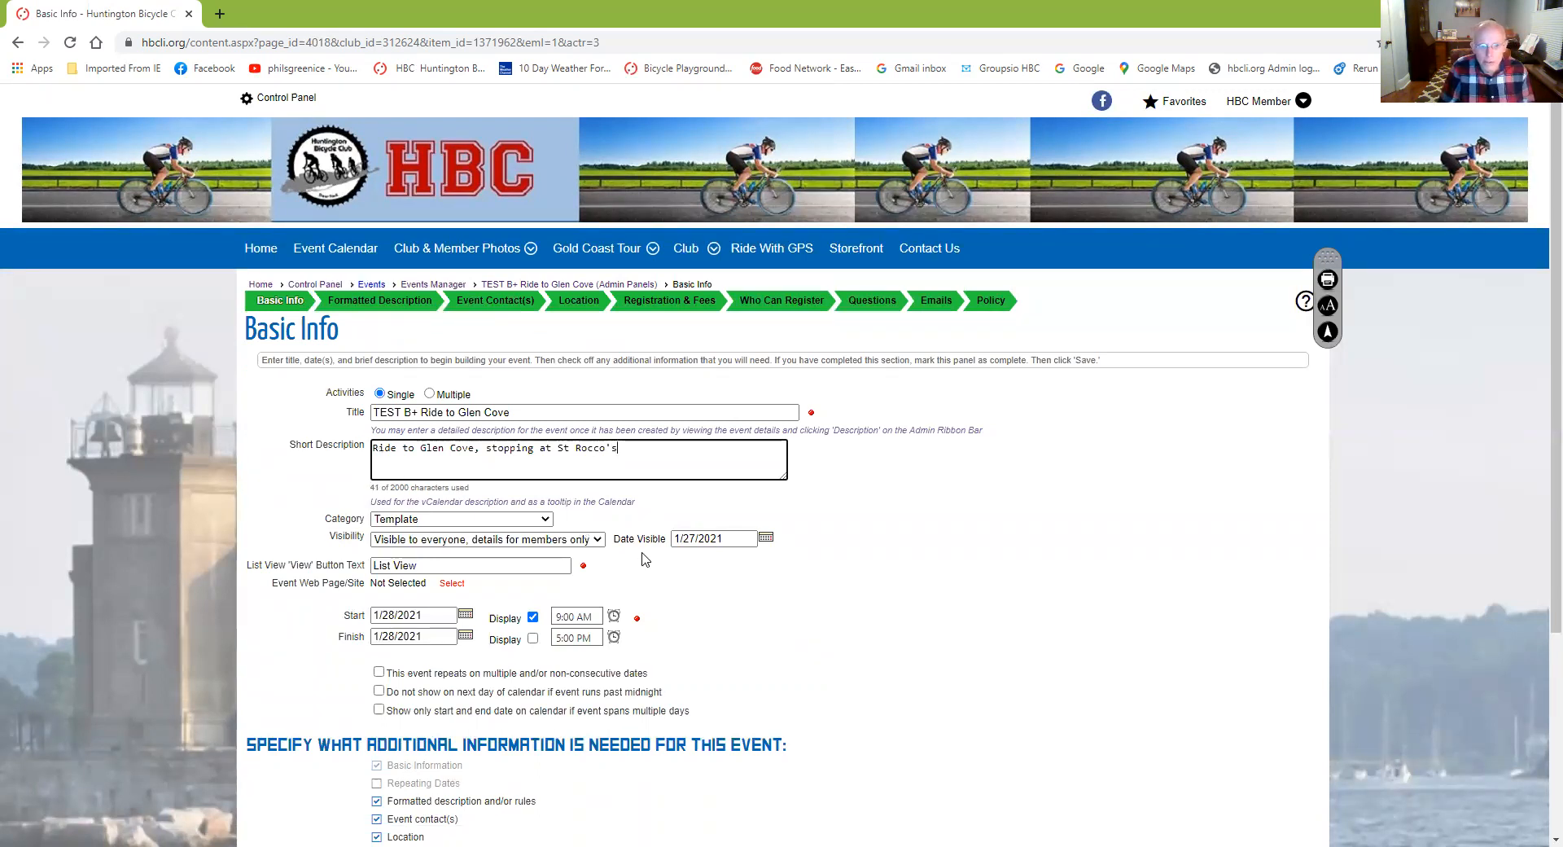
scroll(684, 560, down, 2)
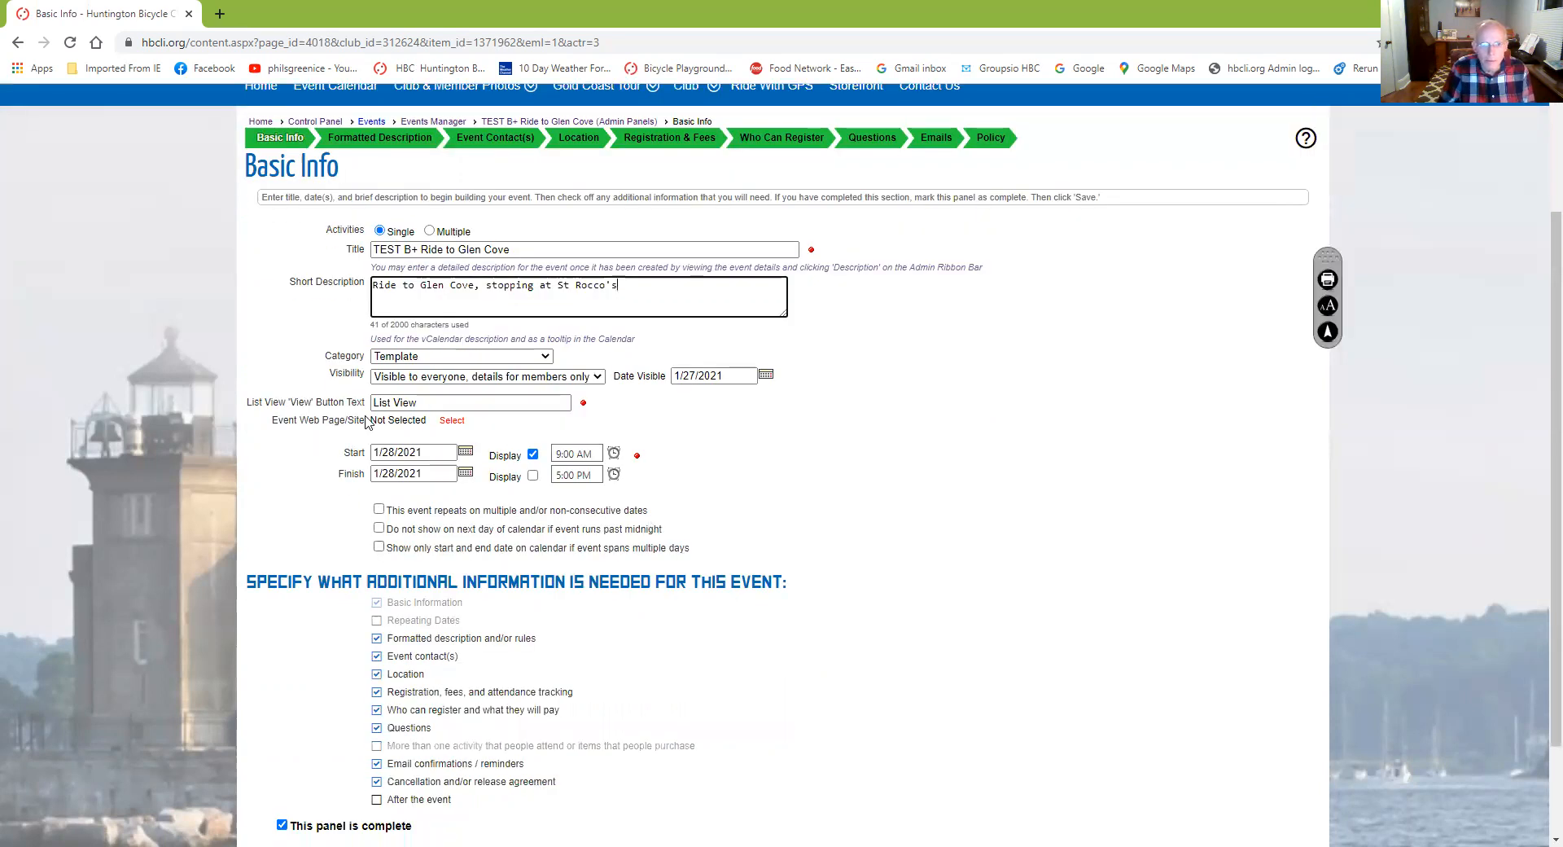
Change the event category from Template to 'B+ 16-17 mph on the flats'
click(545, 359)
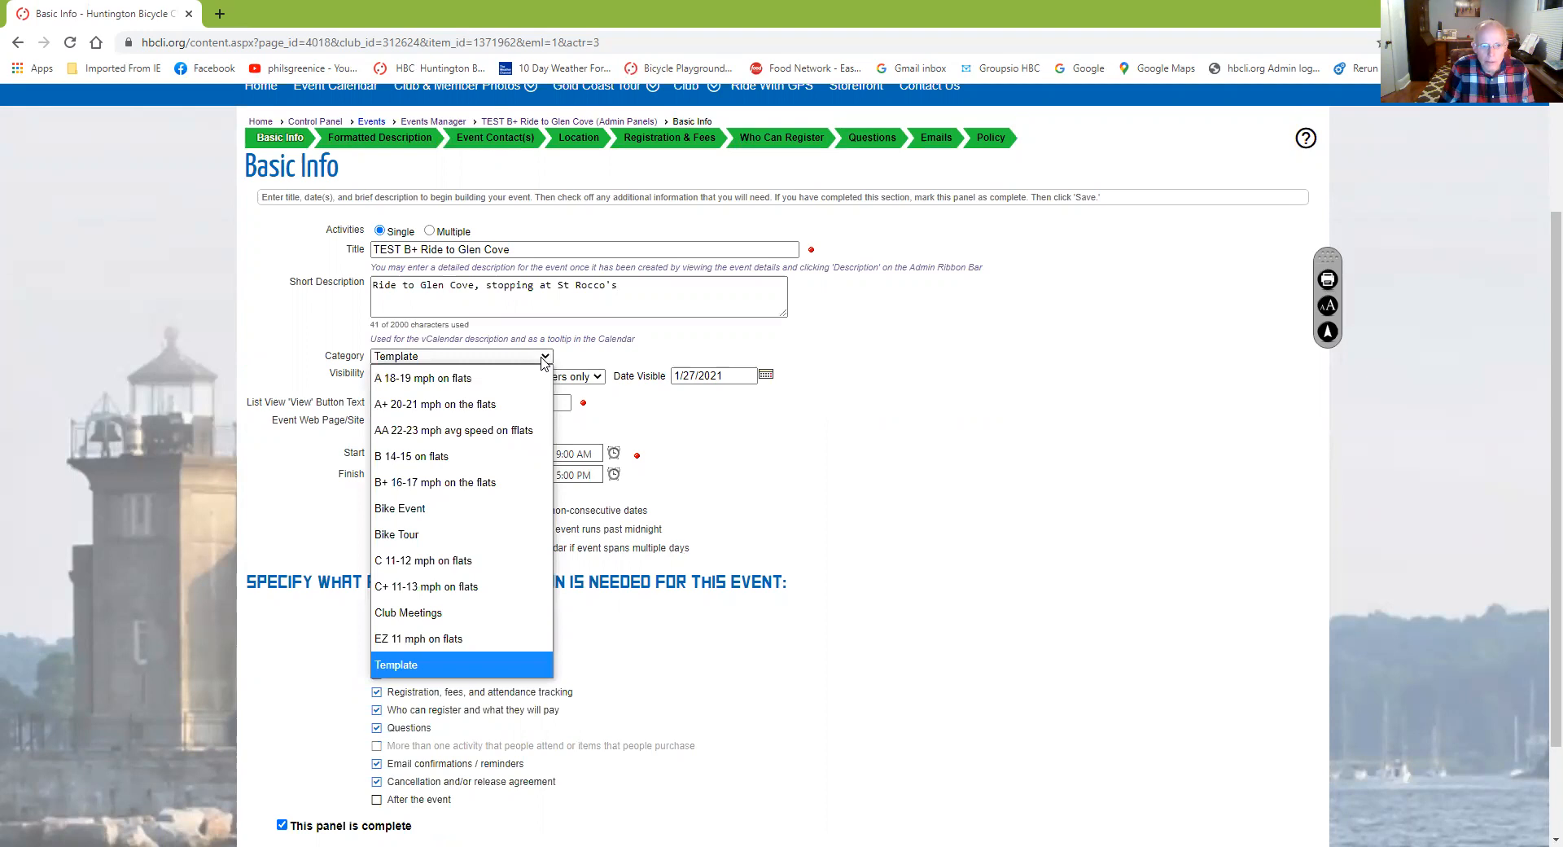
click(447, 483)
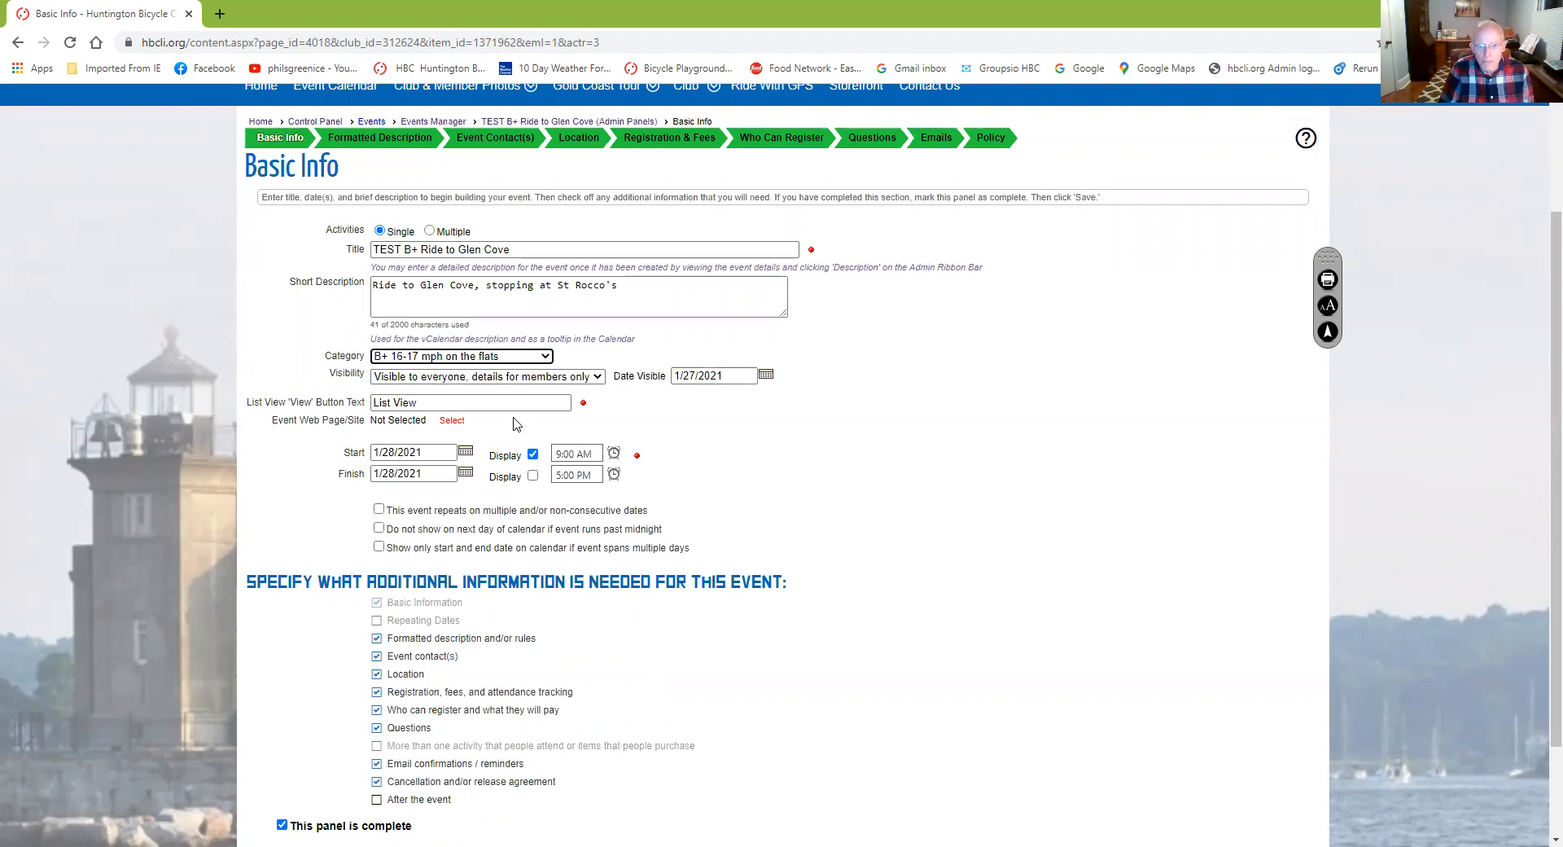
Clear the finish date and set the start date to January 31, 2021
click(434, 474)
key(BackSpace)
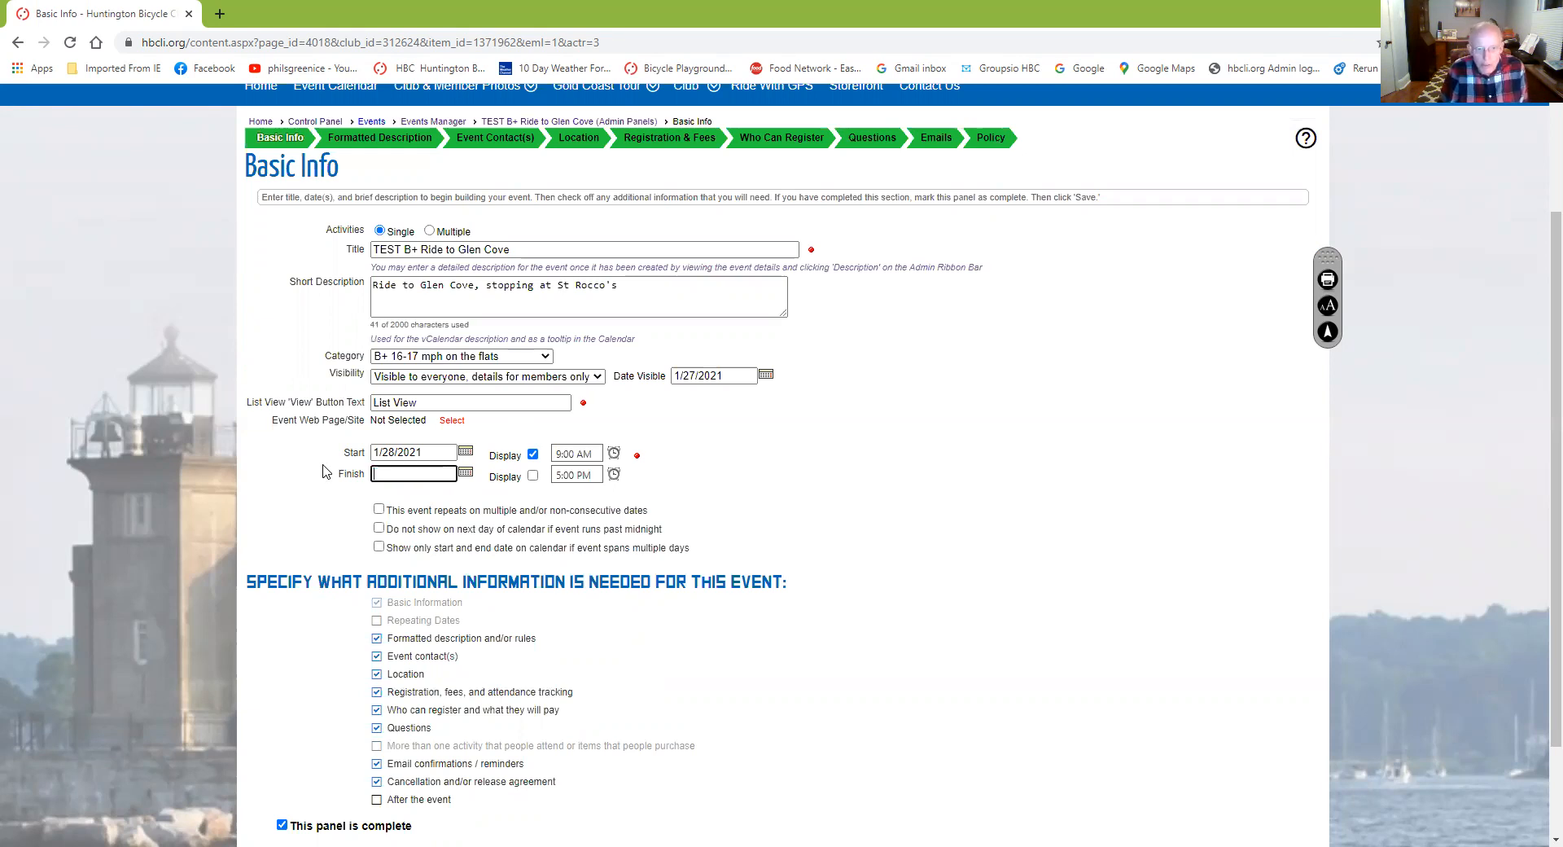
click(465, 453)
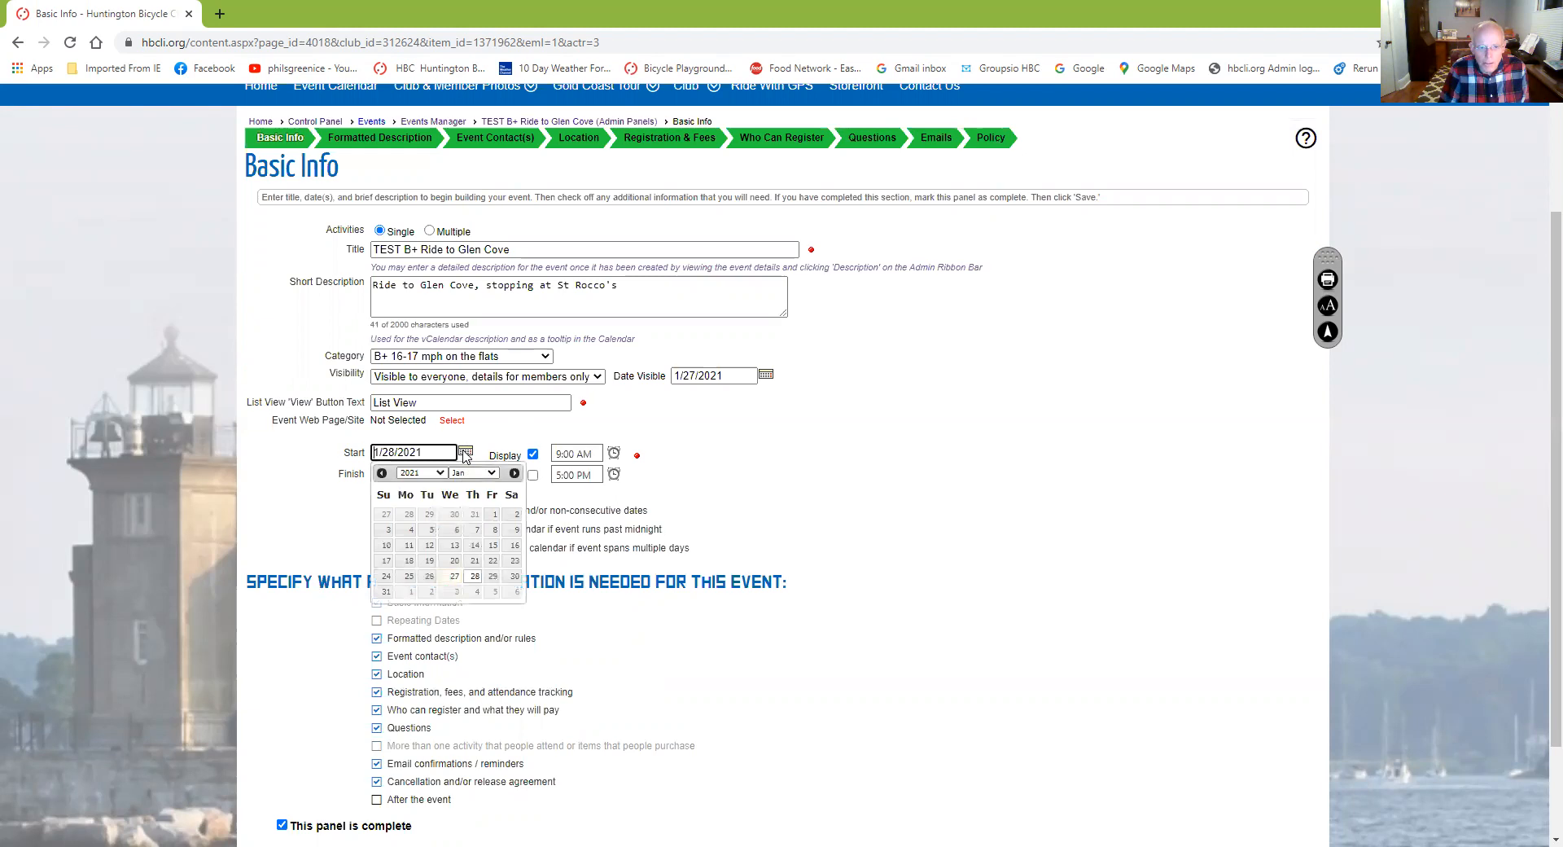
click(386, 592)
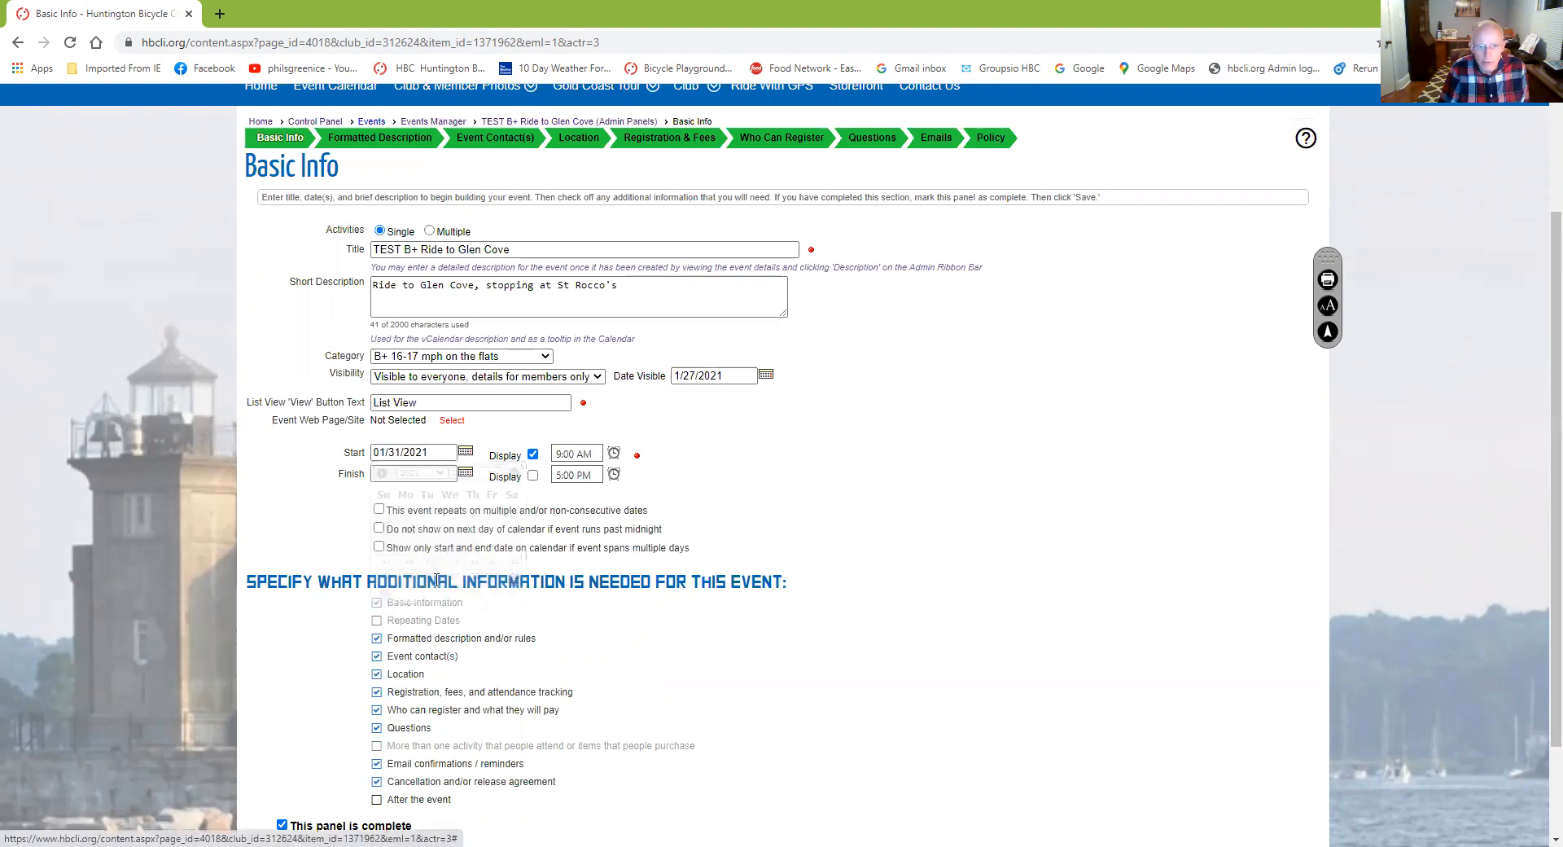
Change the Date Visible to 1/29/2021
click(696, 376)
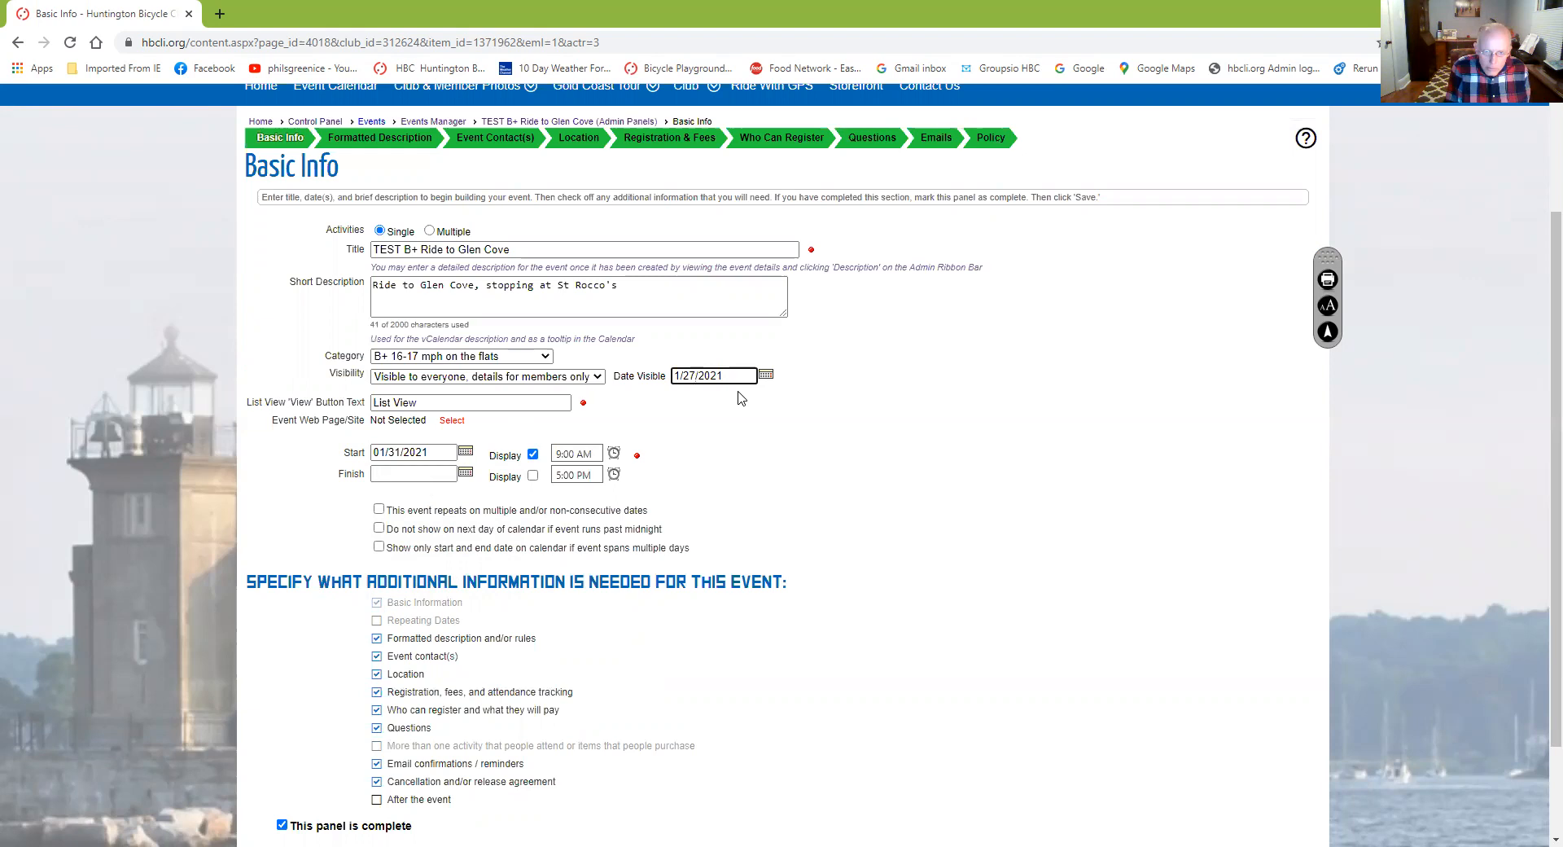
key(BackSpace)
text(9)
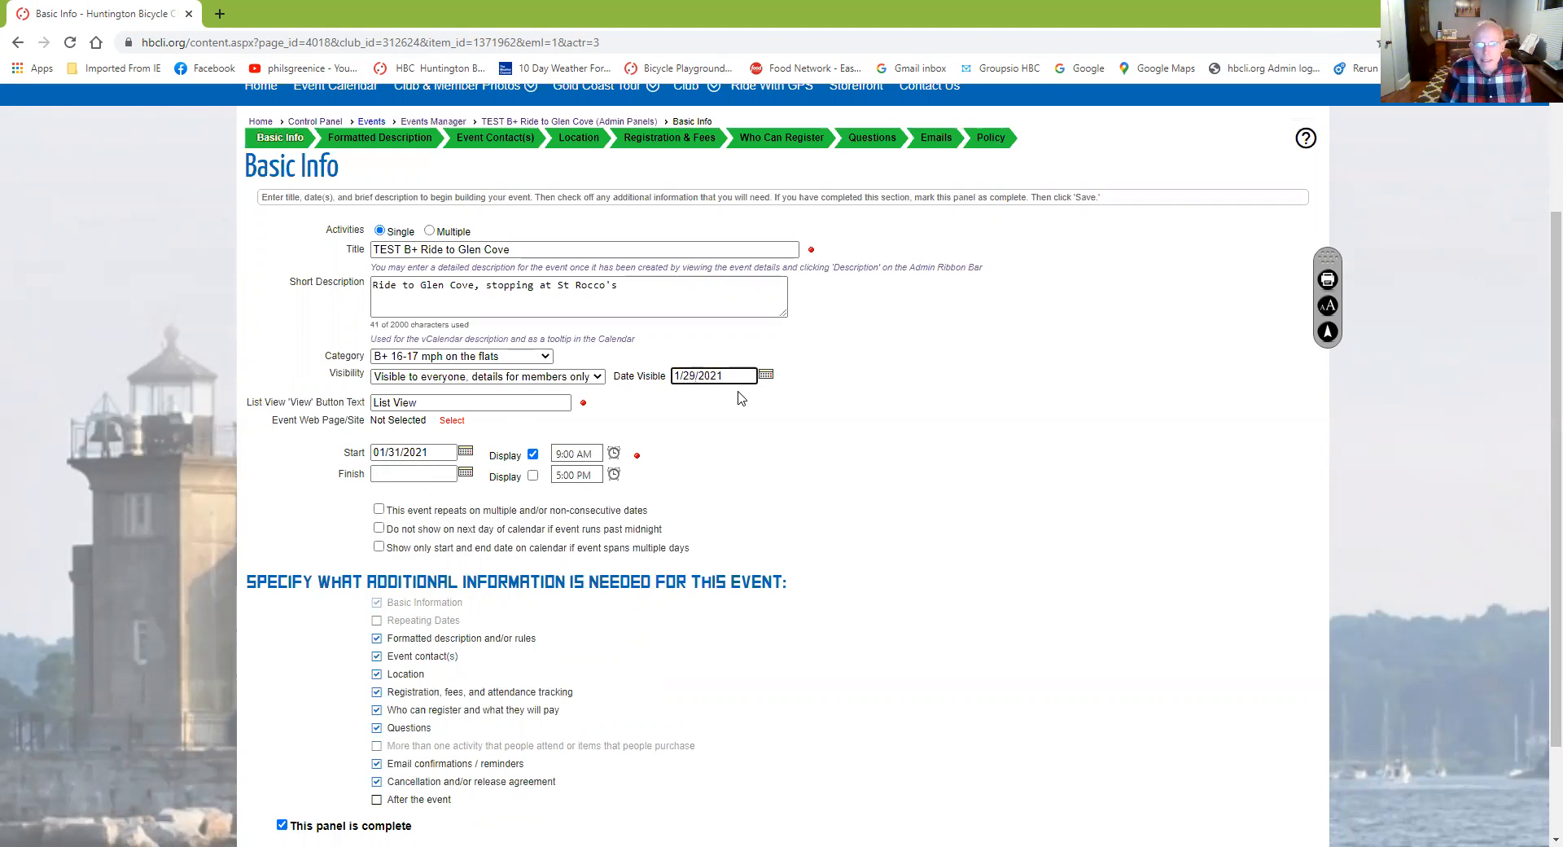
click(750, 433)
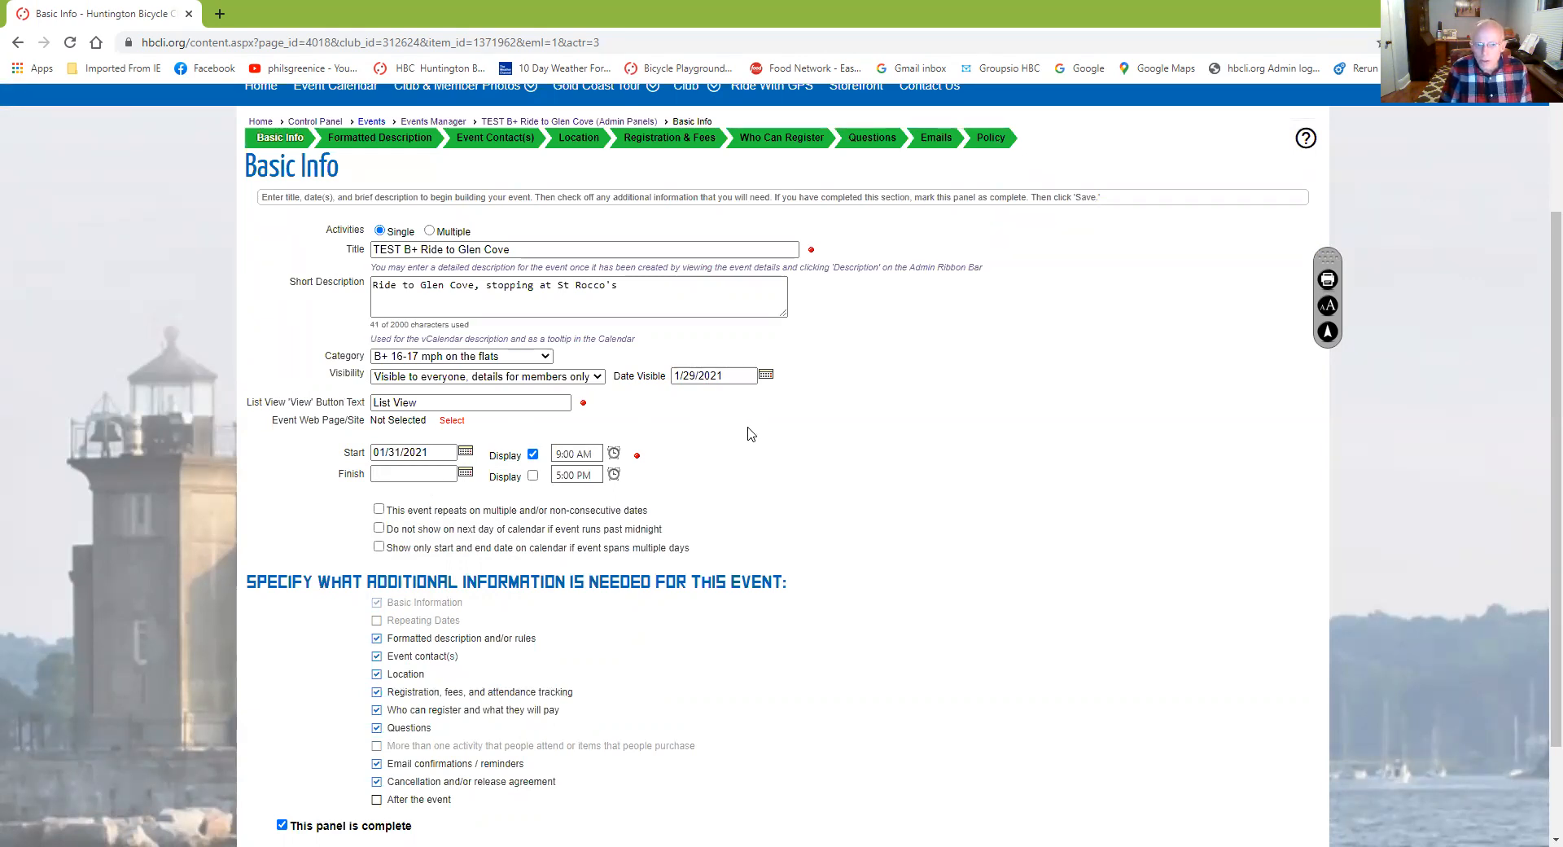
click(399, 470)
drag(1319, 261, 1382, 280)
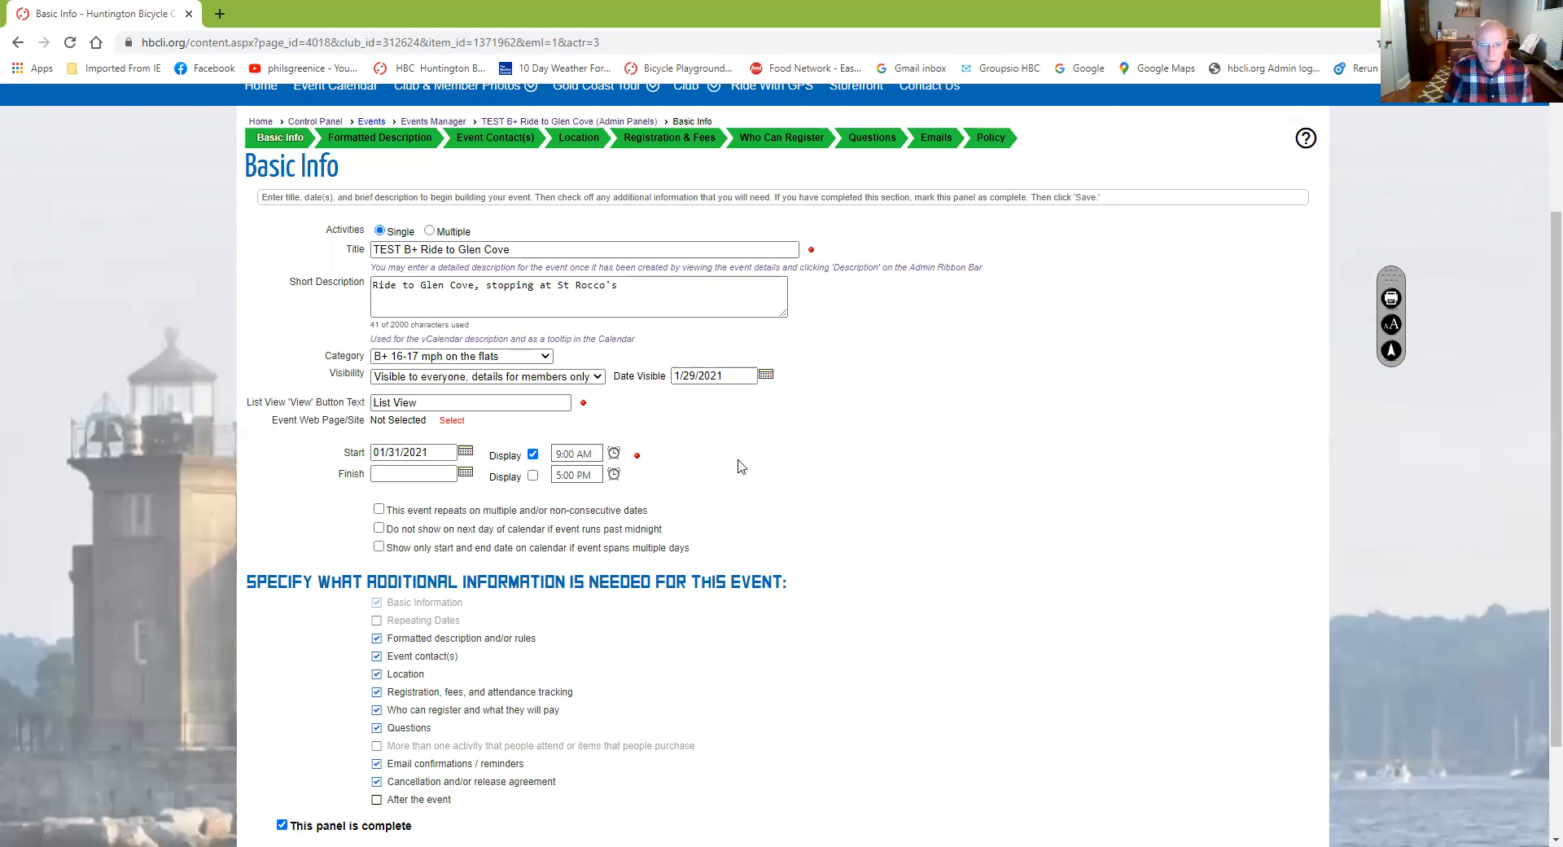
Save the Basic Info changes and open the Formatted Description for editing
scroll(741, 466, down, 3)
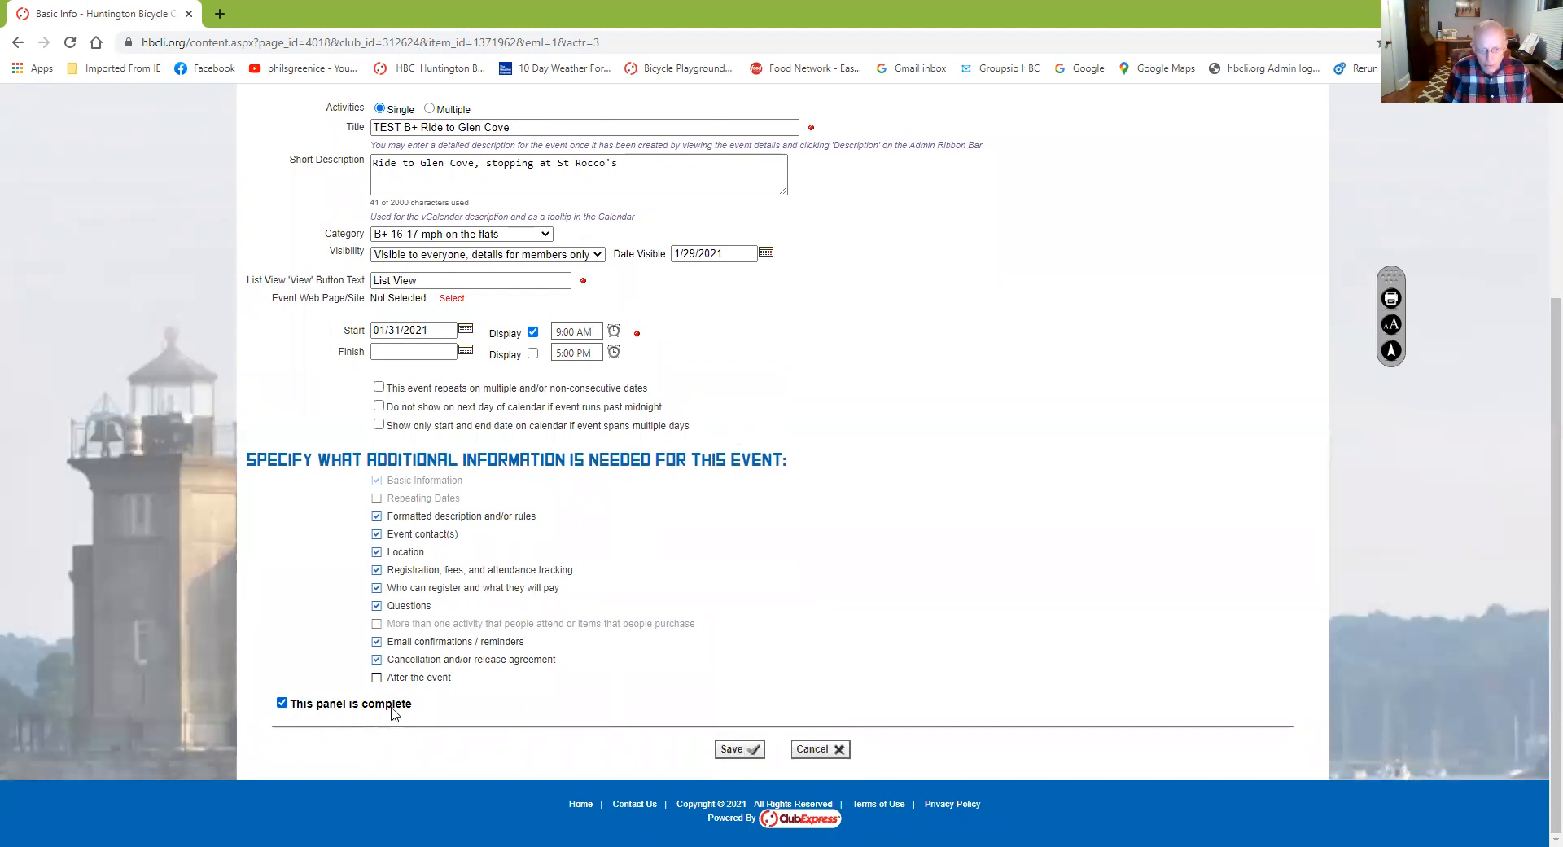
click(730, 750)
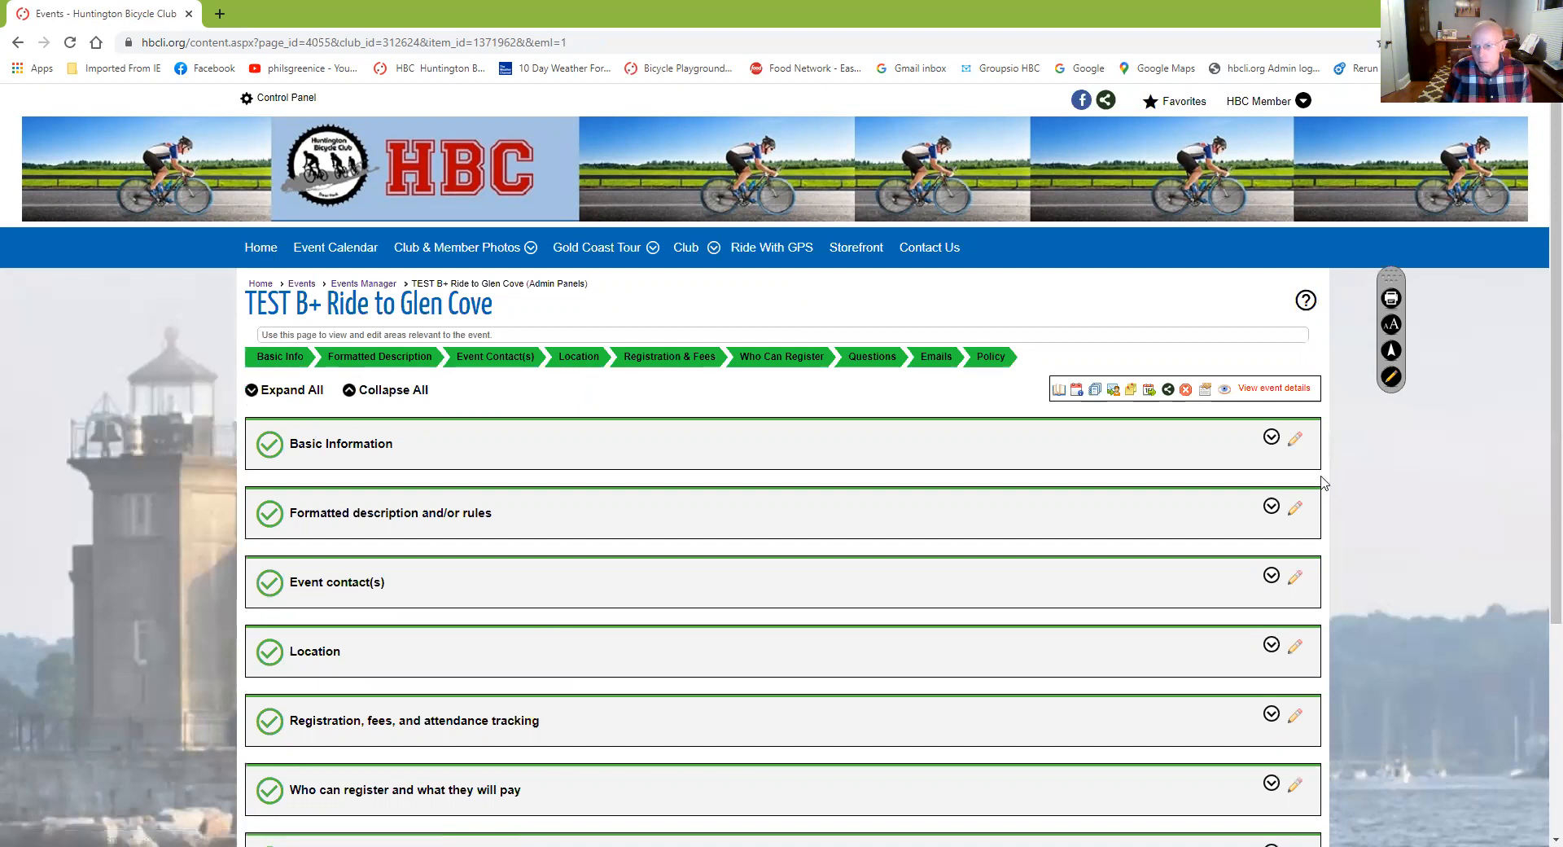
click(1296, 511)
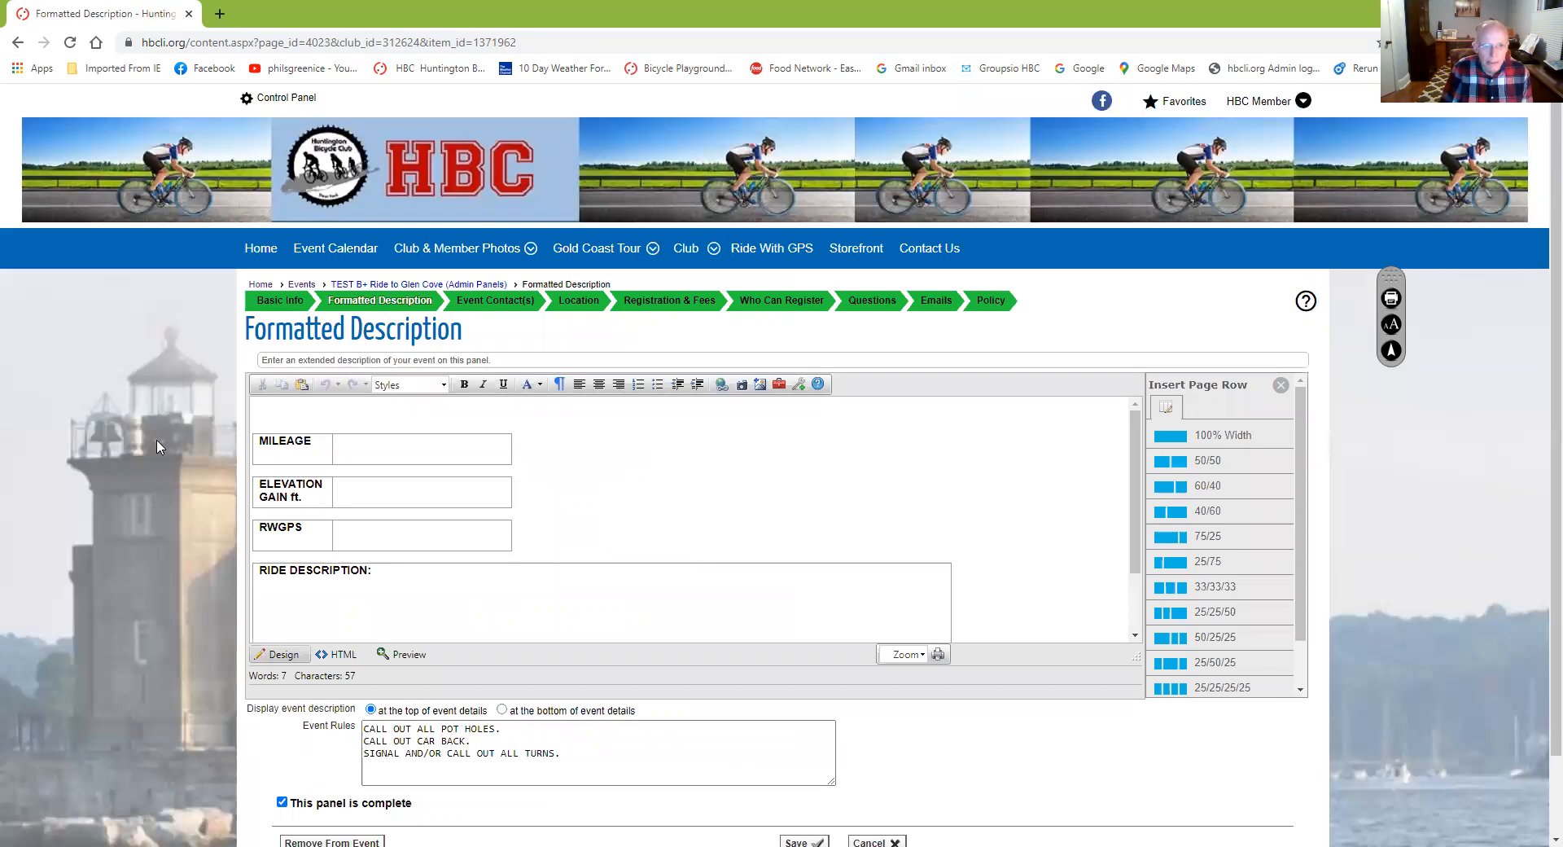
Fill in the ride's mileage and an elevation gain of 1930 ft in the ride details table
click(407, 456)
click(361, 448)
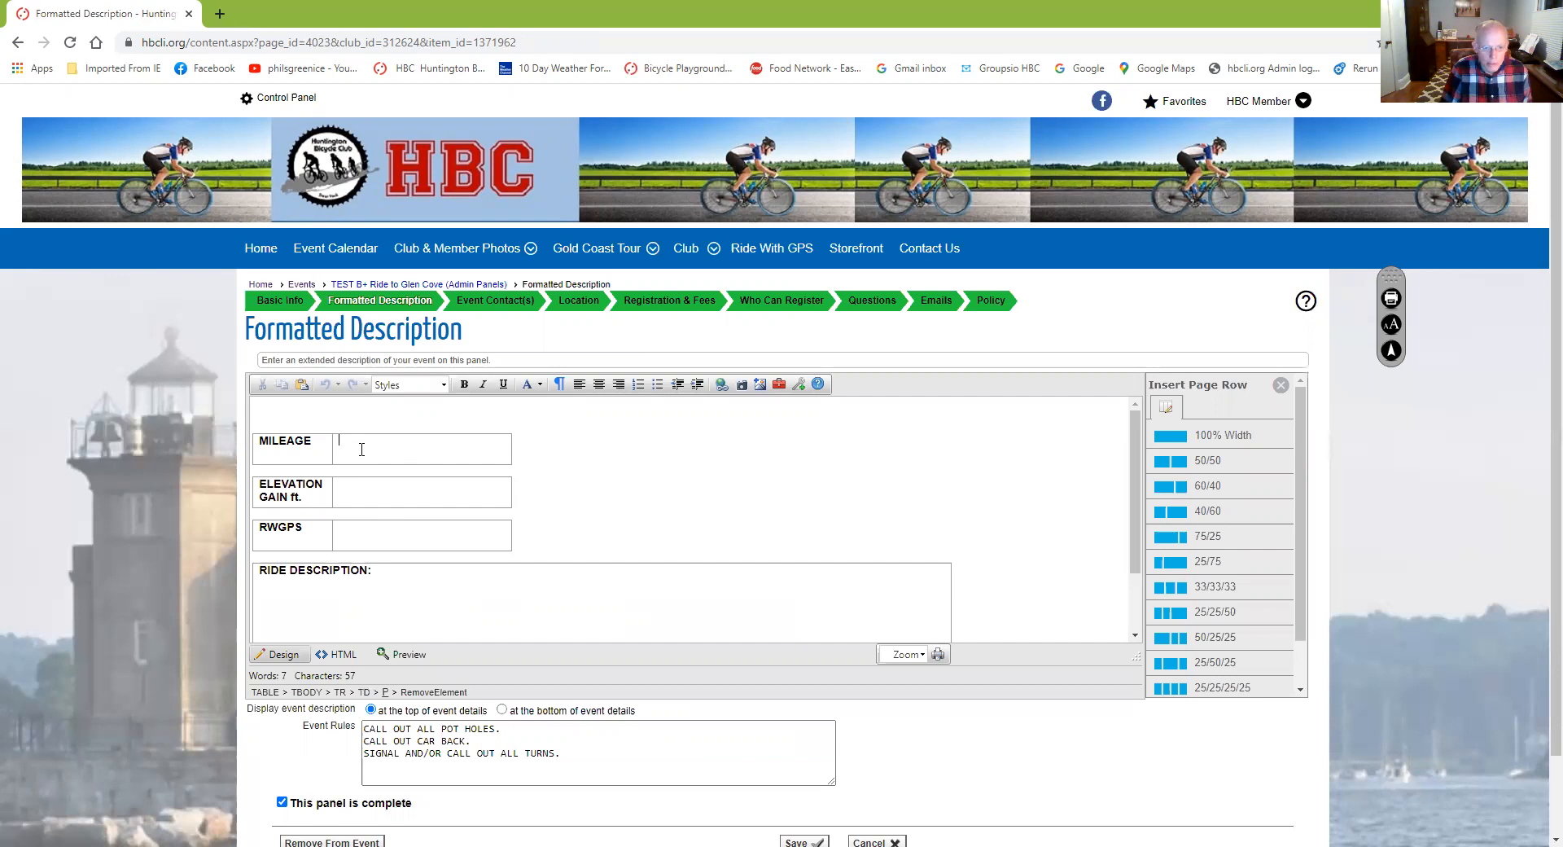
text(48)
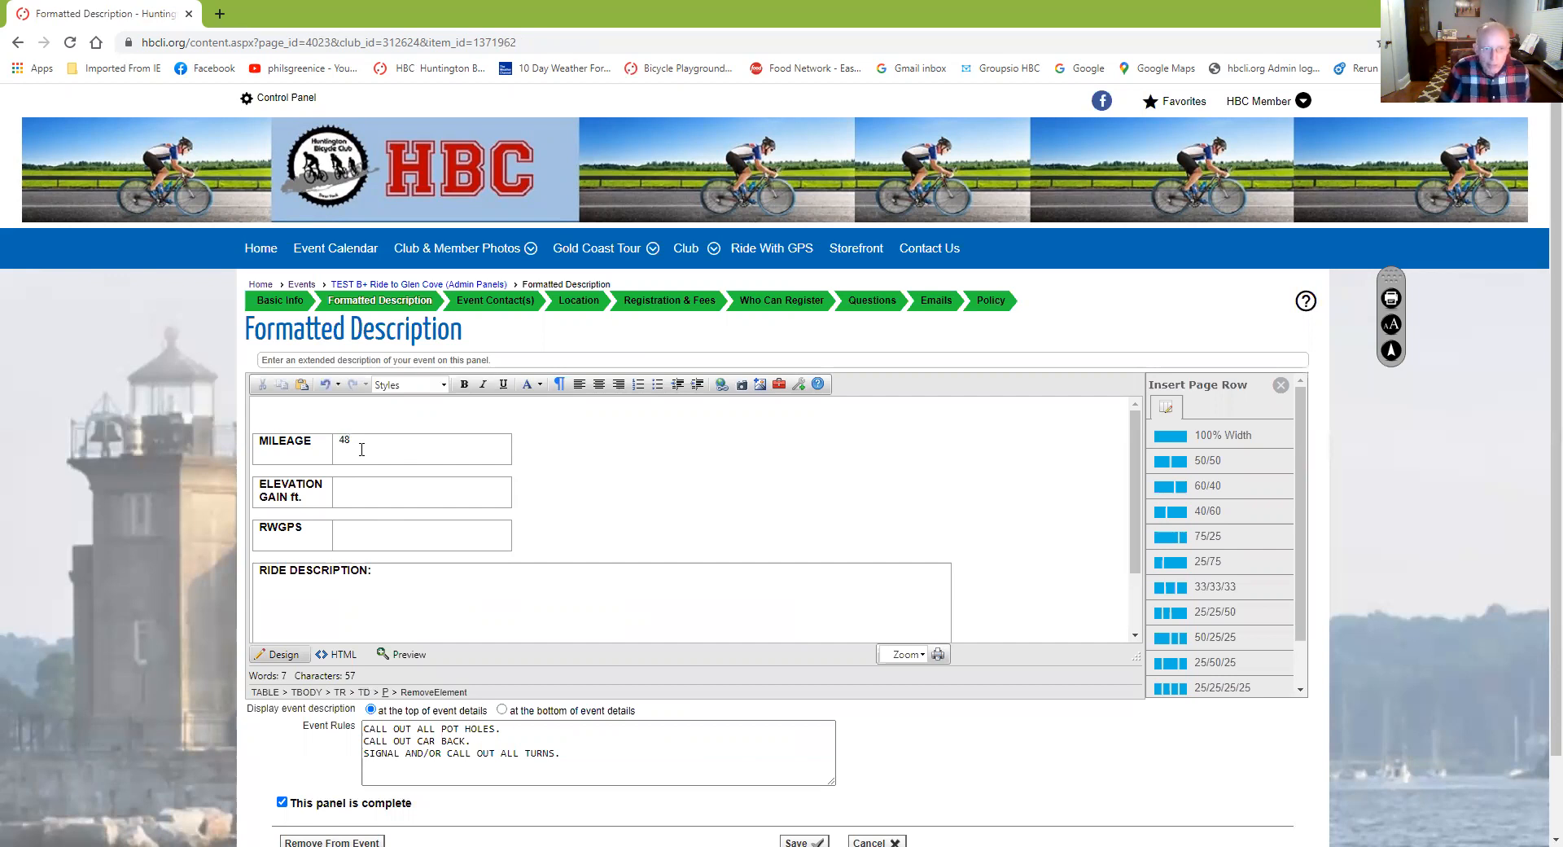
click(363, 492)
text(19)
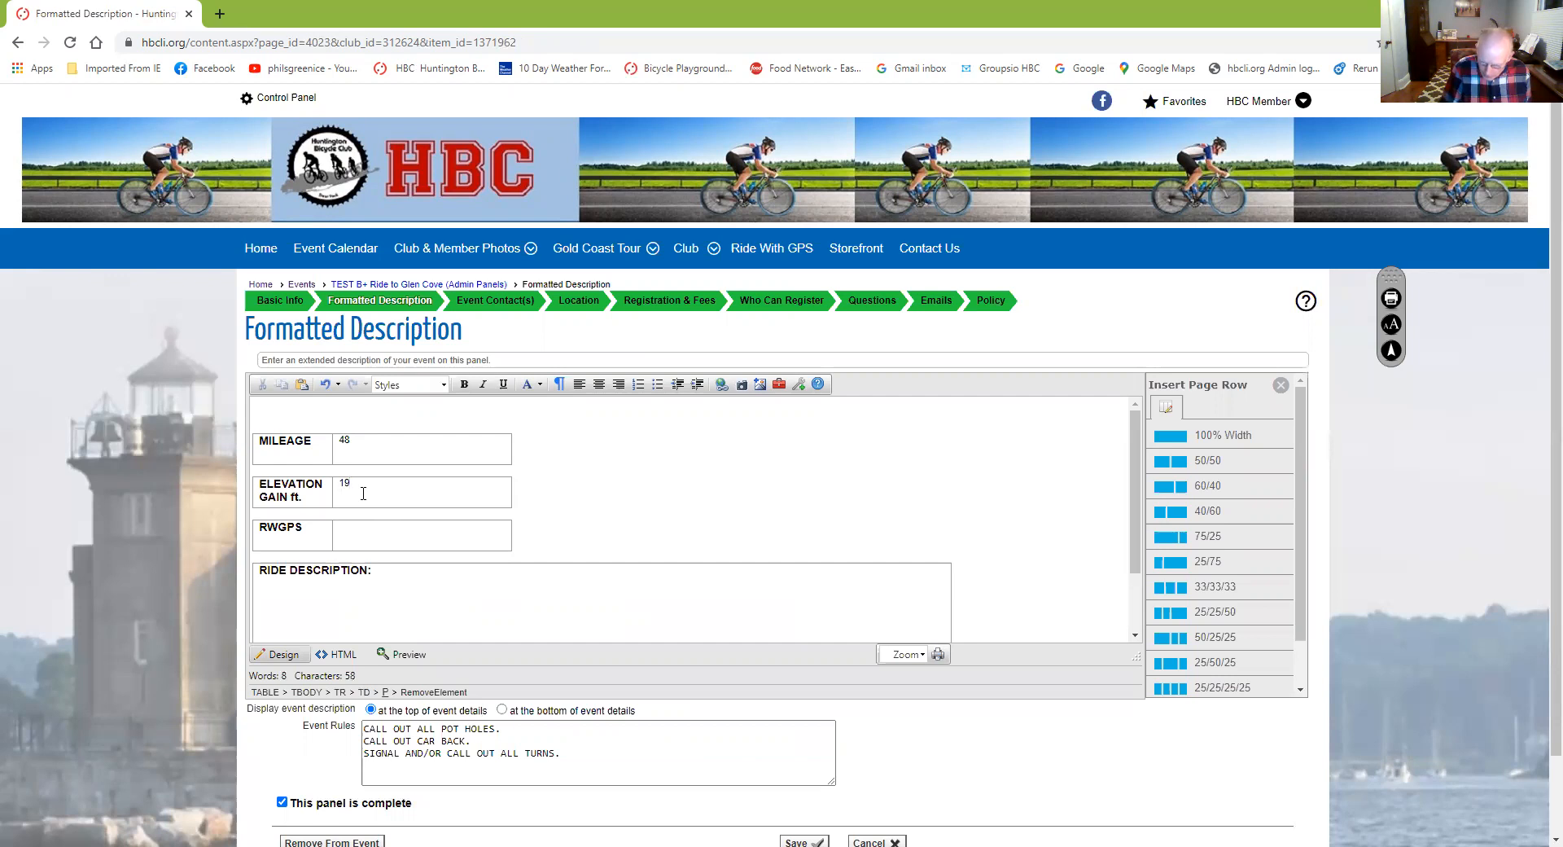
text(30)
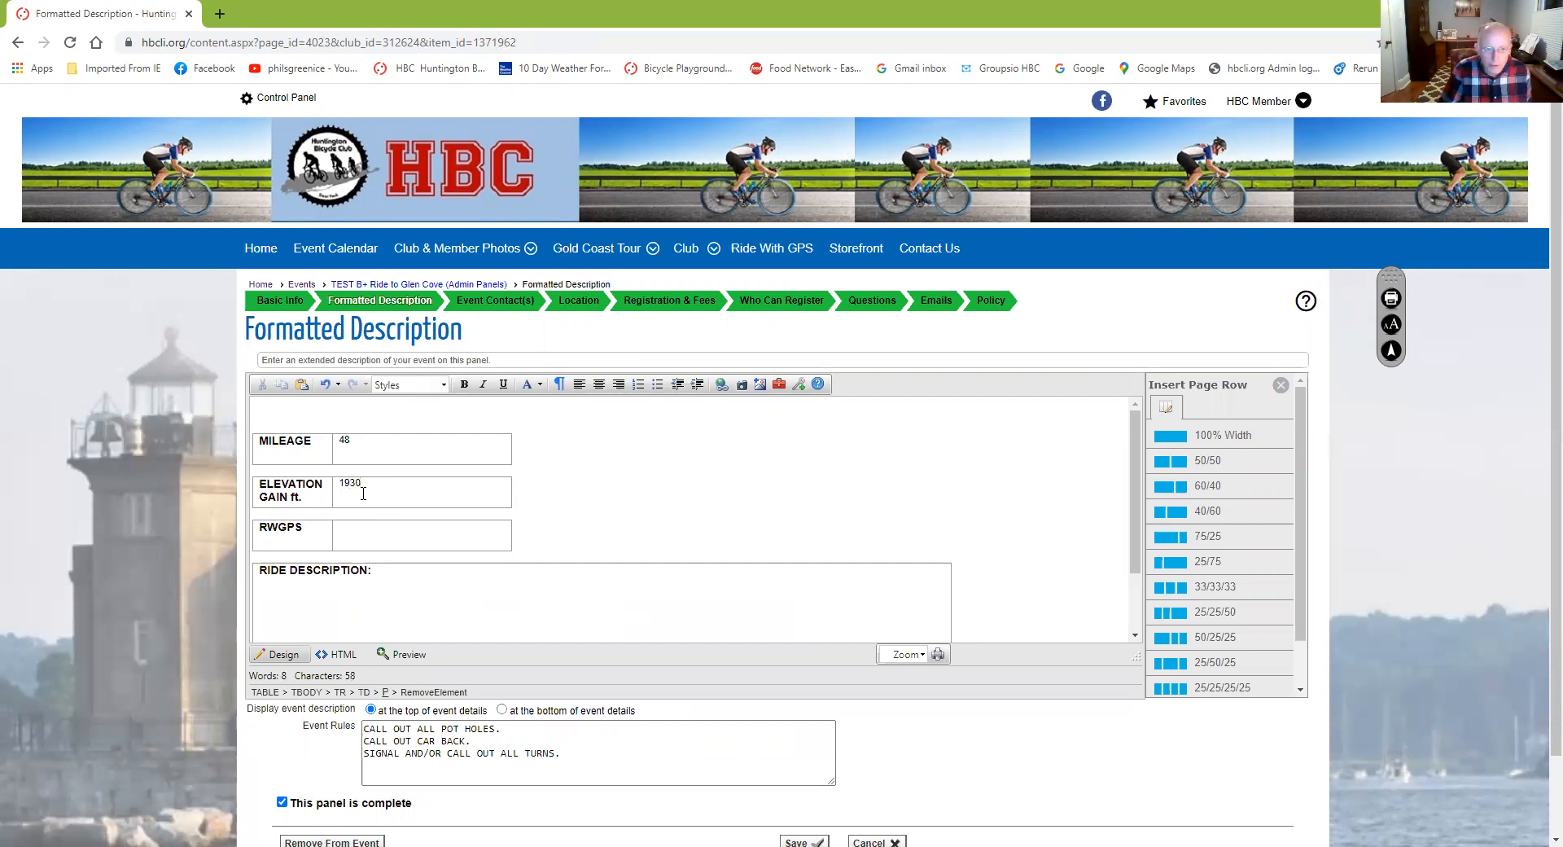
click(358, 535)
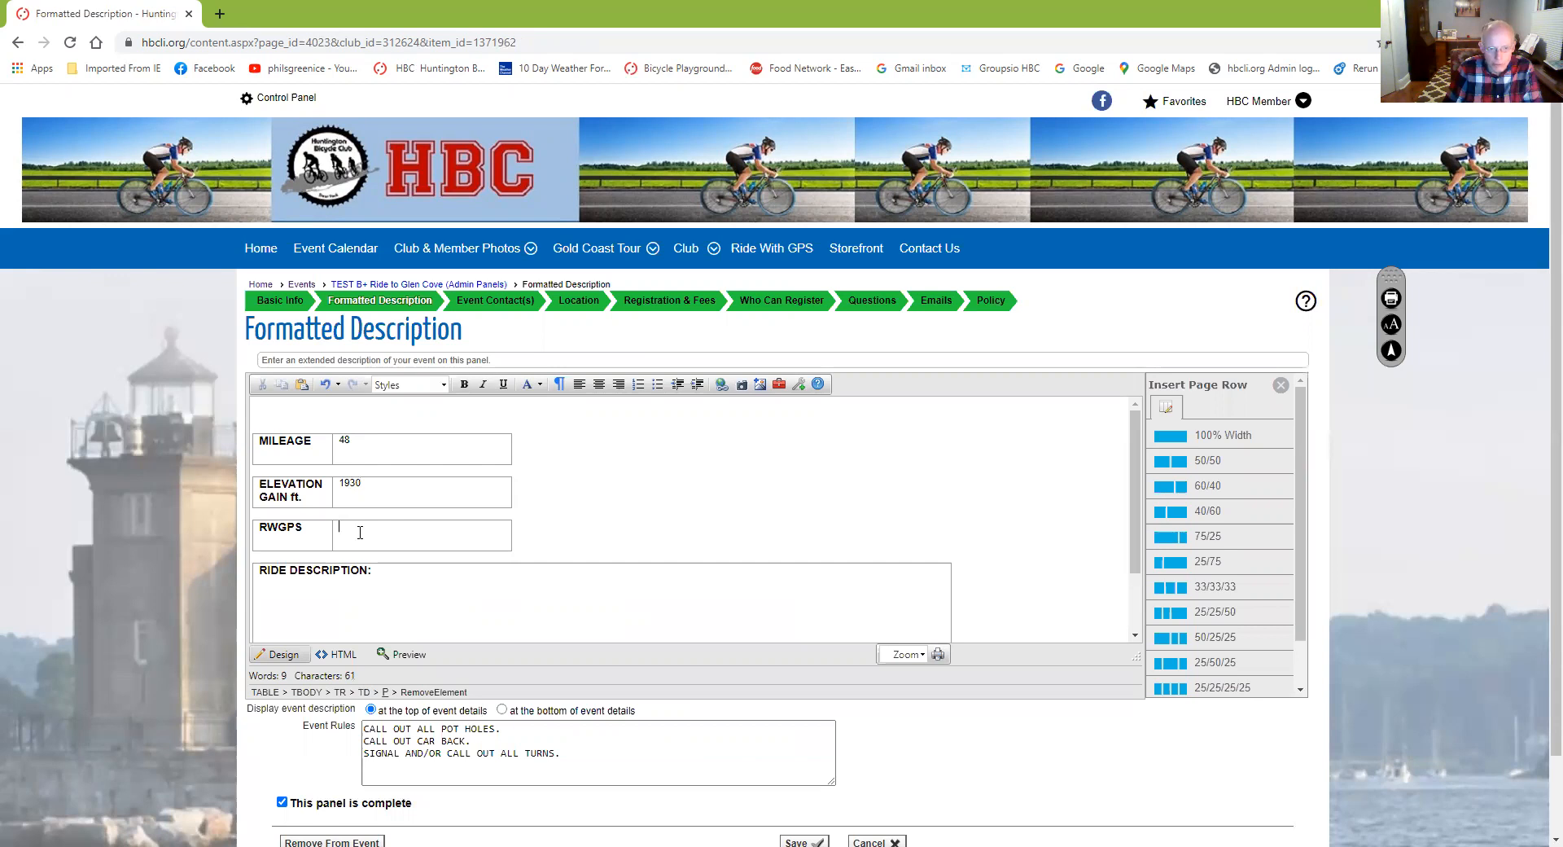
Start an External Page link pointing to ridewithgps route 3103109
click(721, 385)
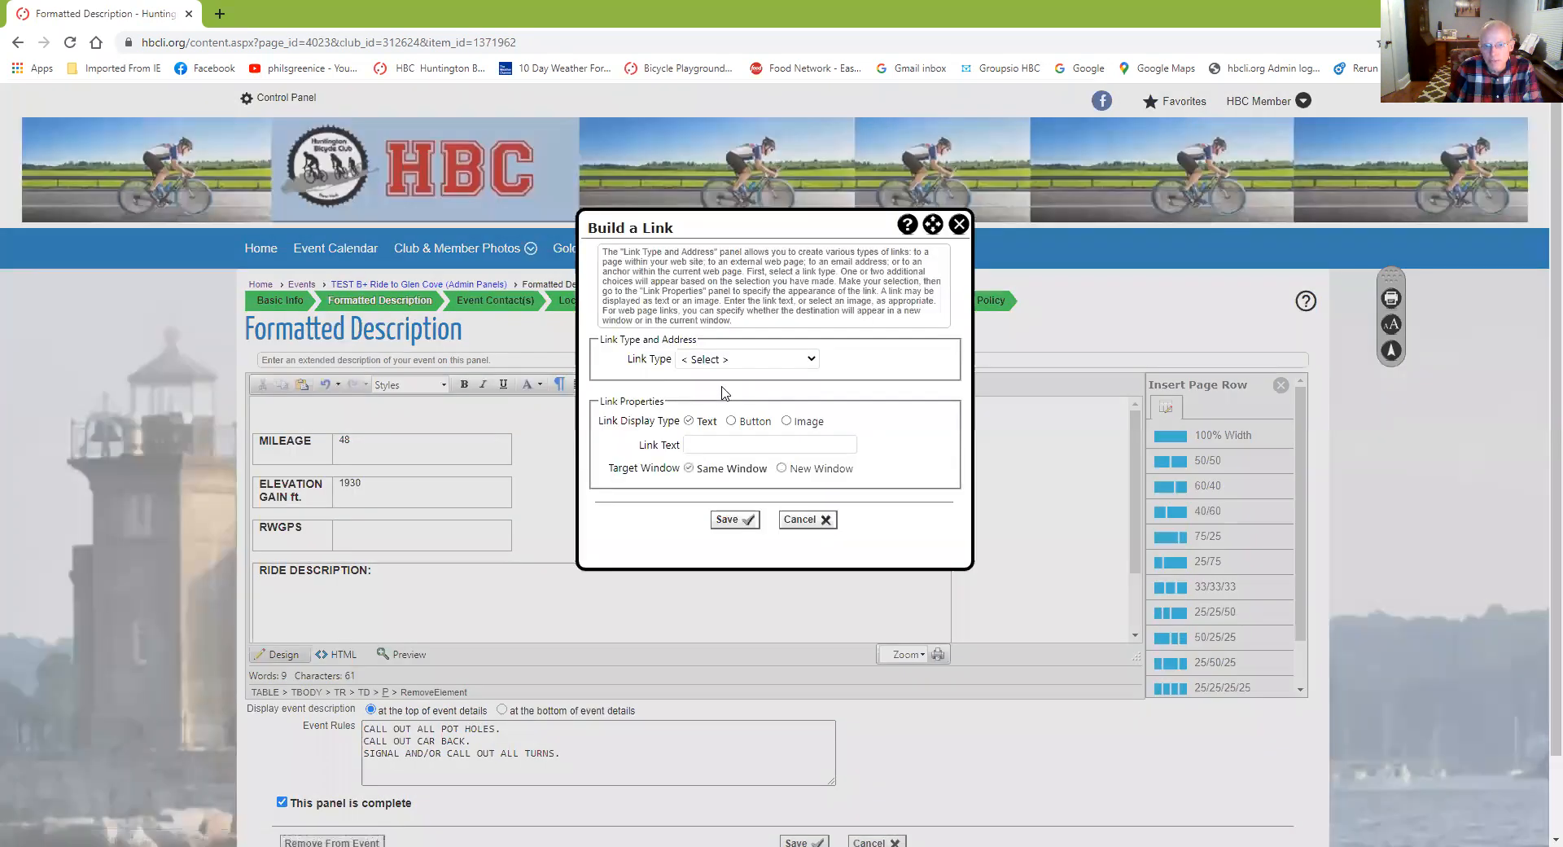
click(811, 362)
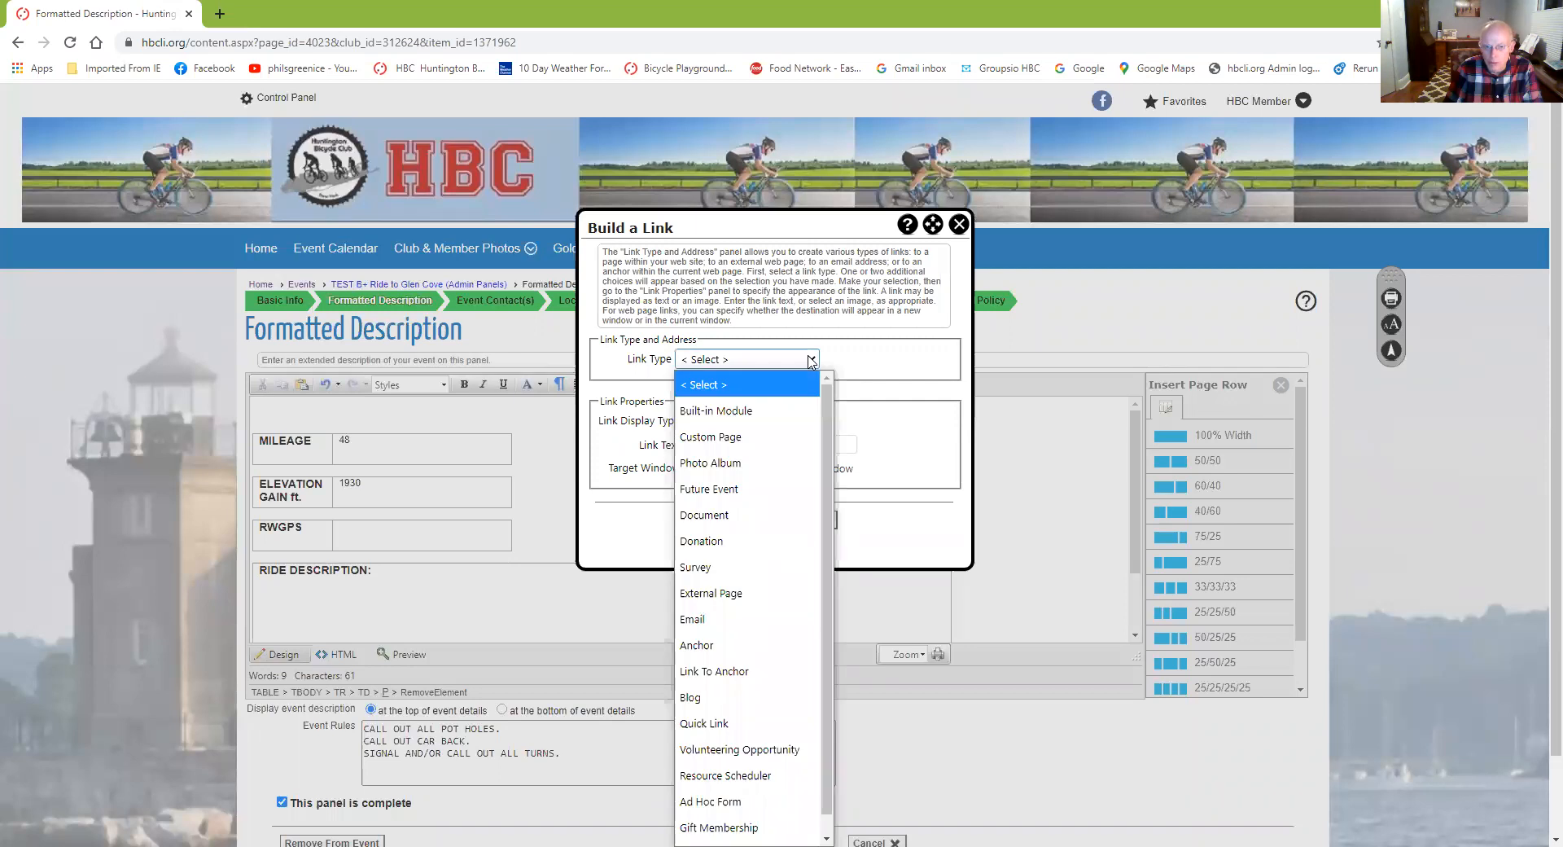
click(735, 600)
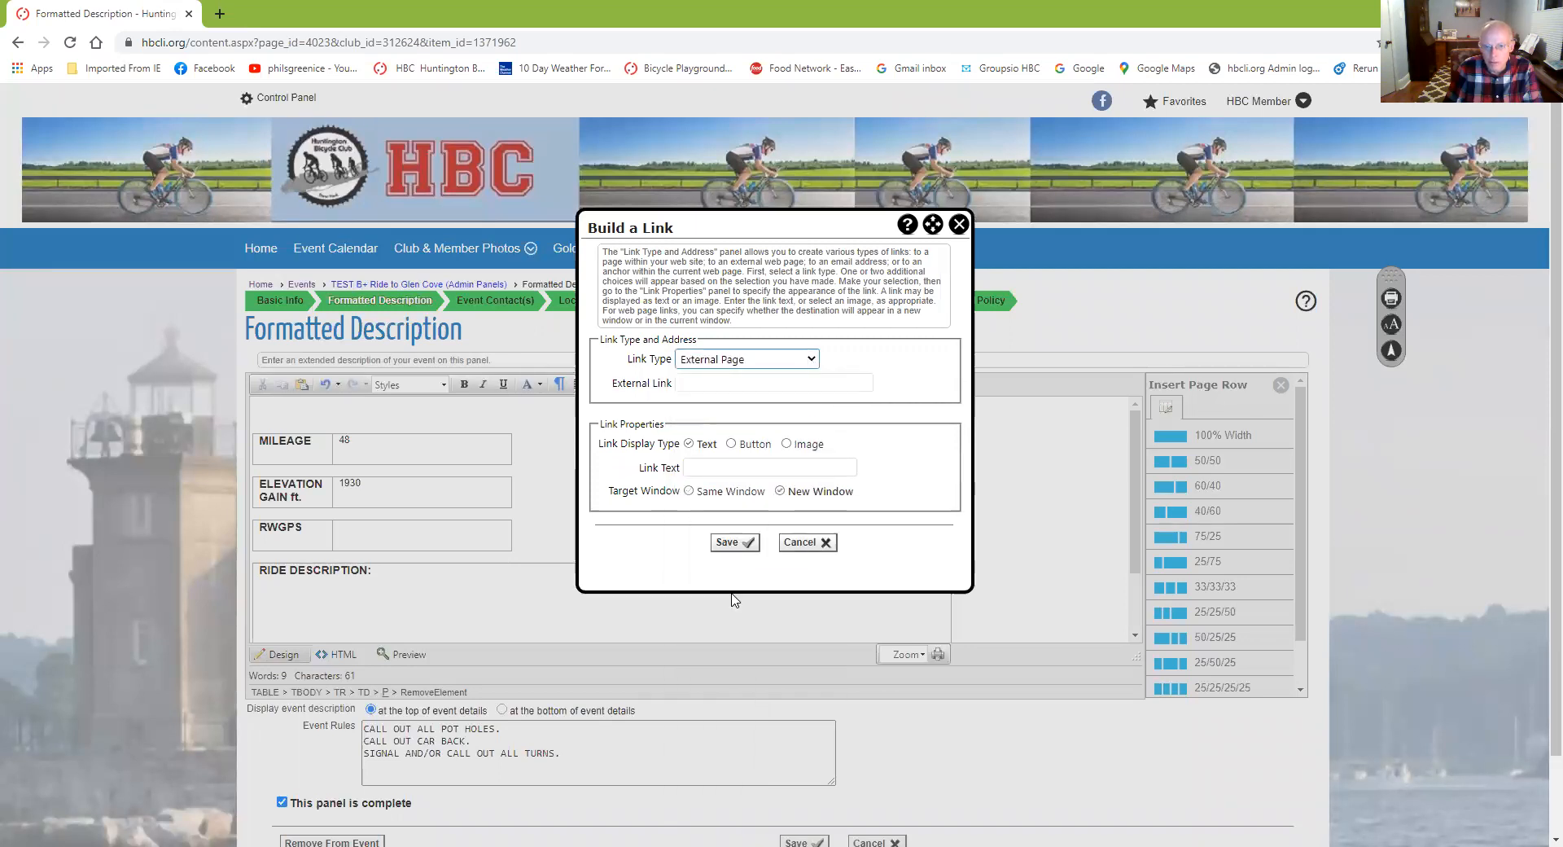
click(733, 382)
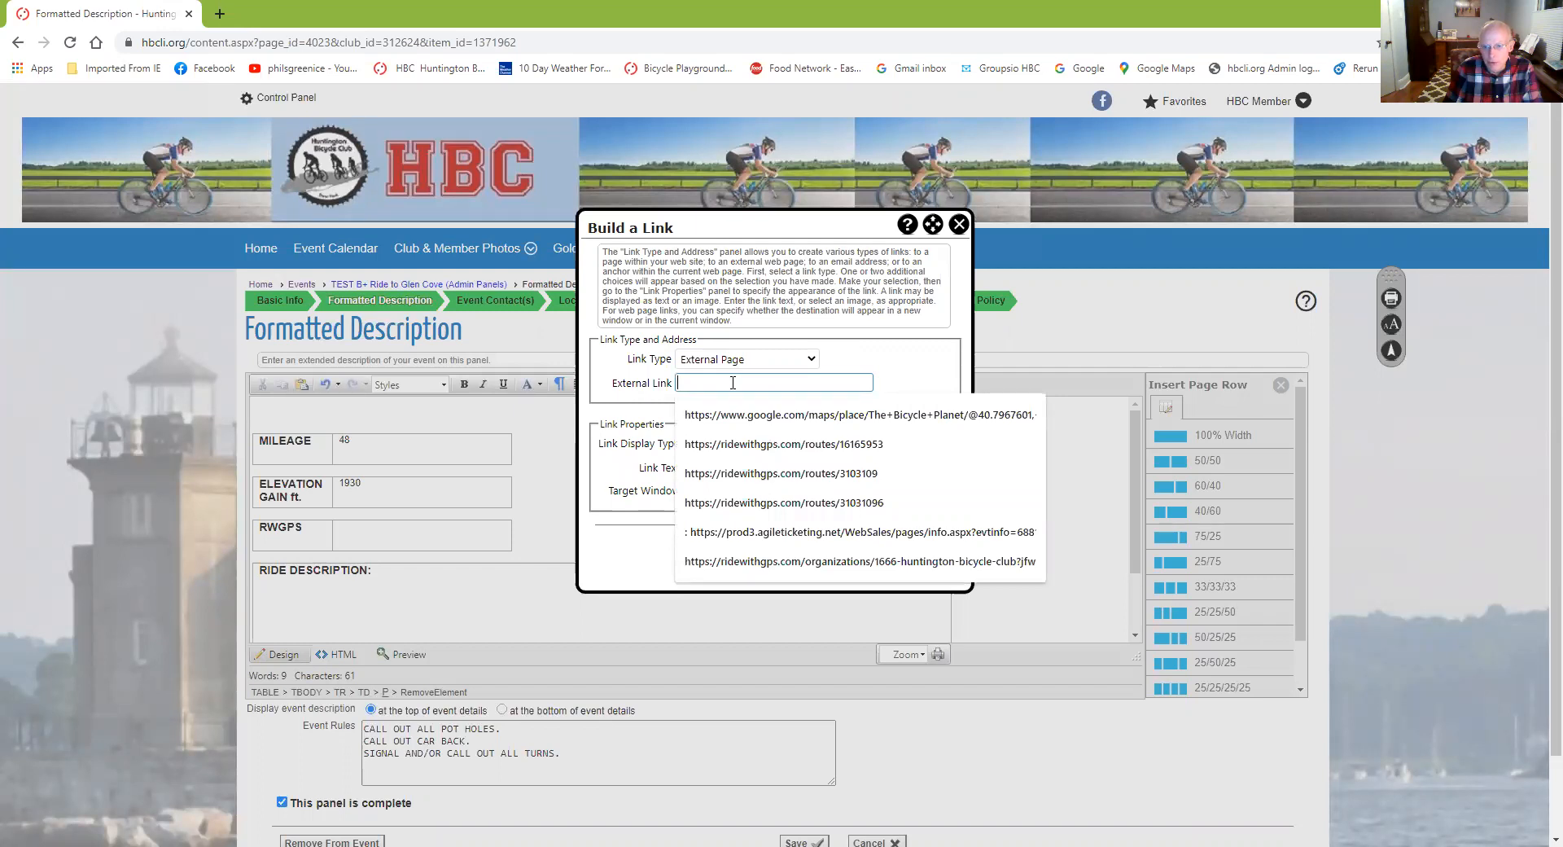
click(772, 474)
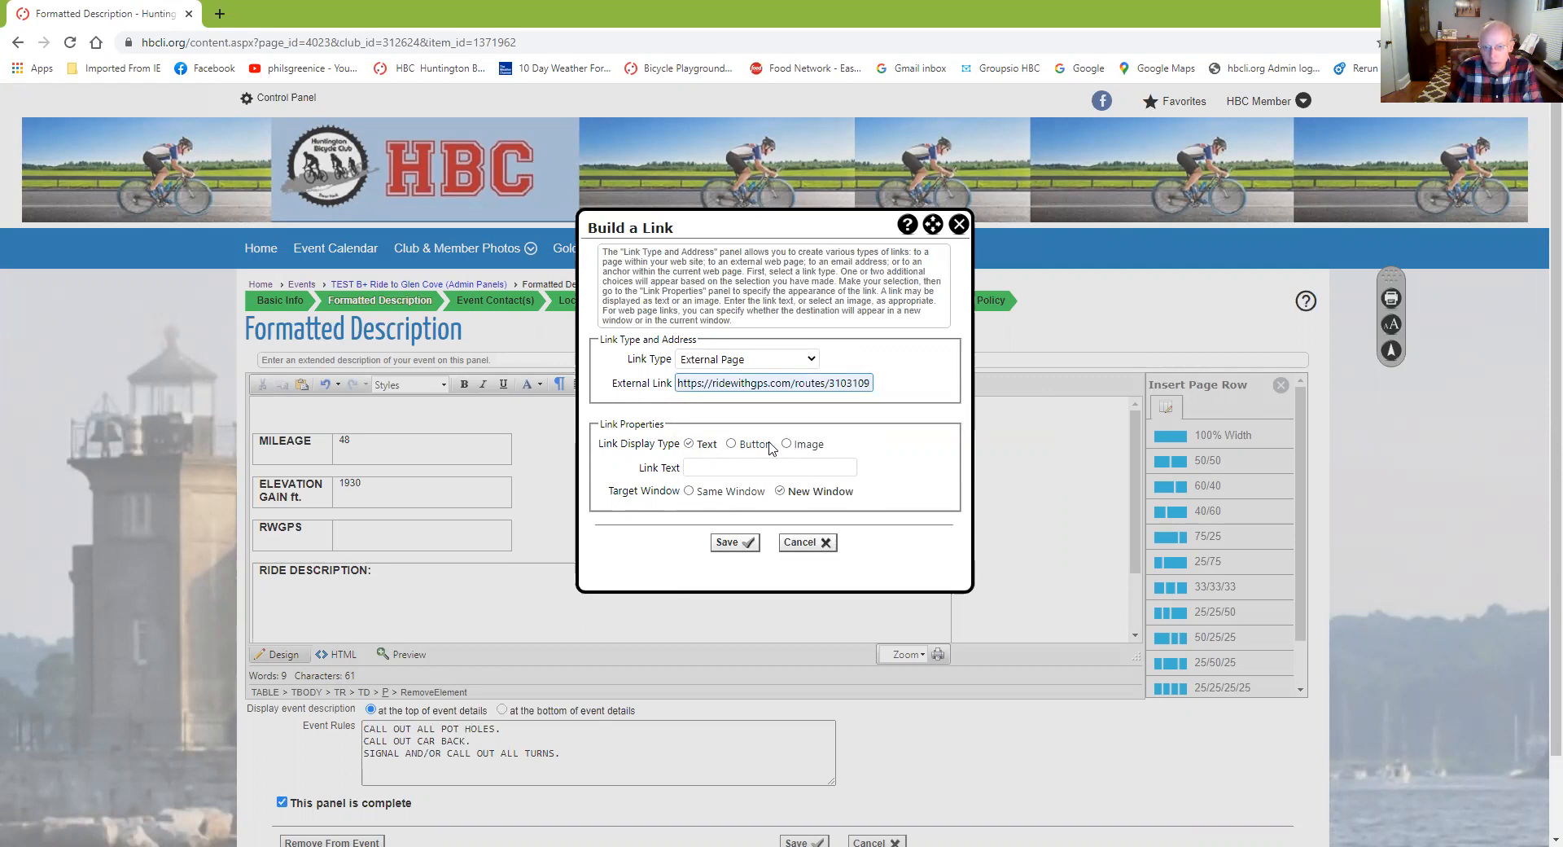
Show the link as a 'RWGPS to Glen Cove Link' button in a new window and insert it
click(731, 445)
click(711, 462)
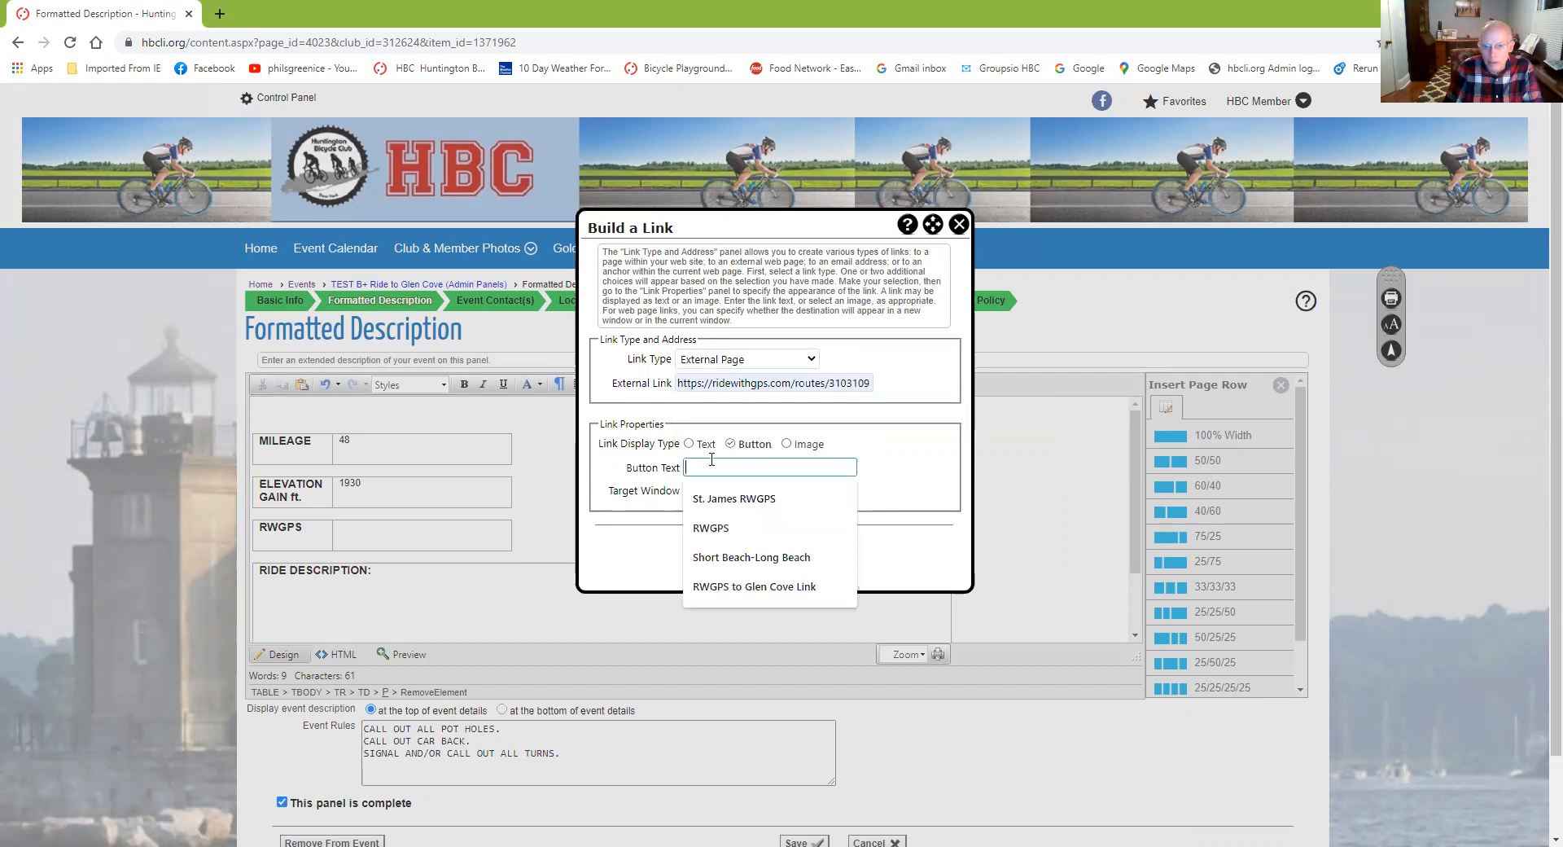
click(753, 587)
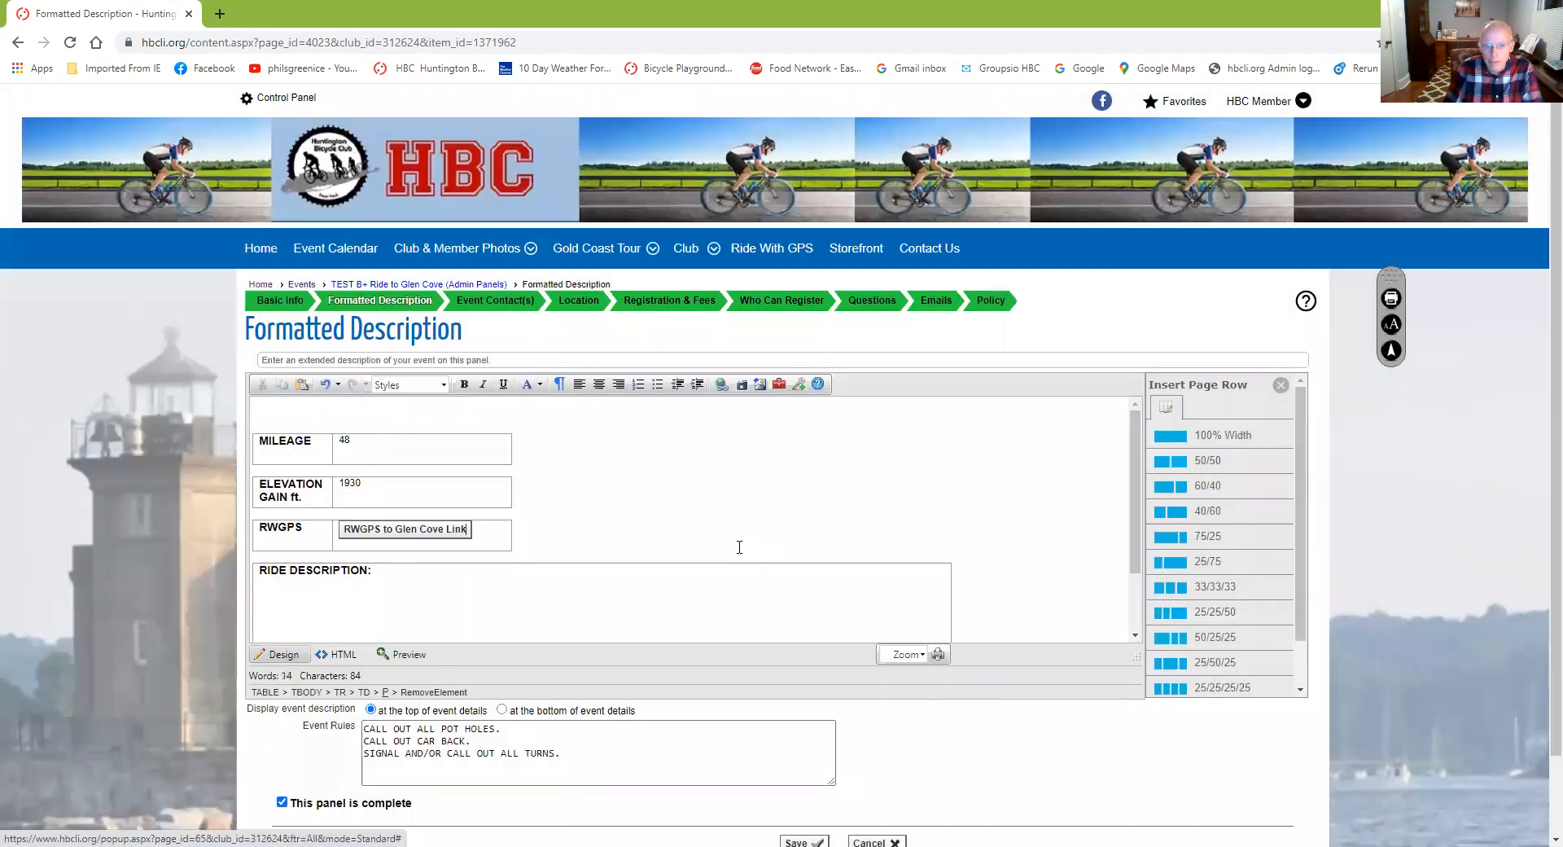
click(727, 543)
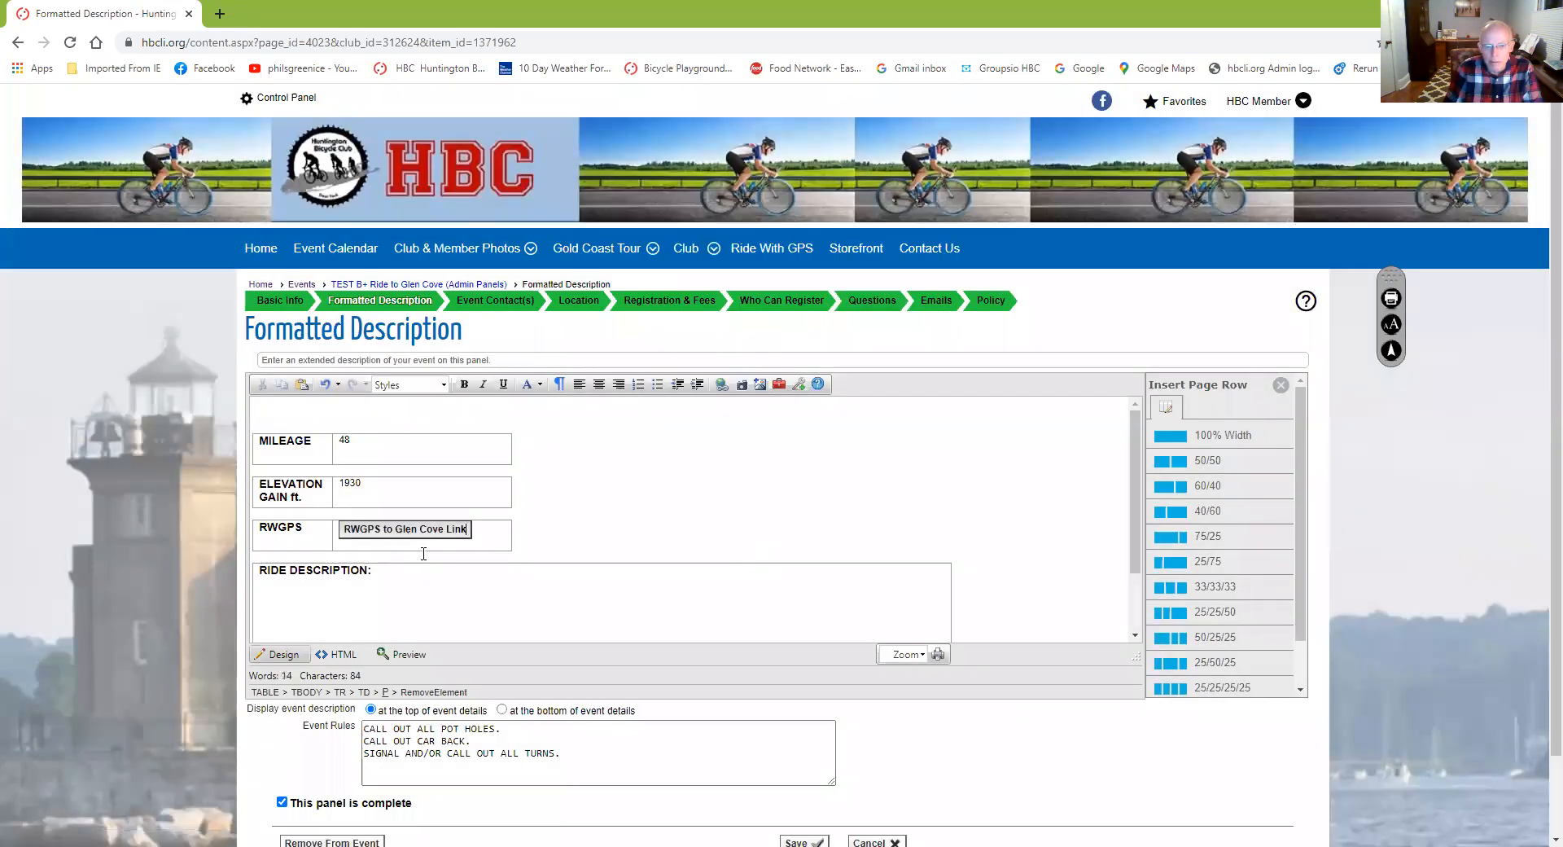
Place the cursor right after the RIDE DESCRIPTION: label
scroll(466, 557, down, 1)
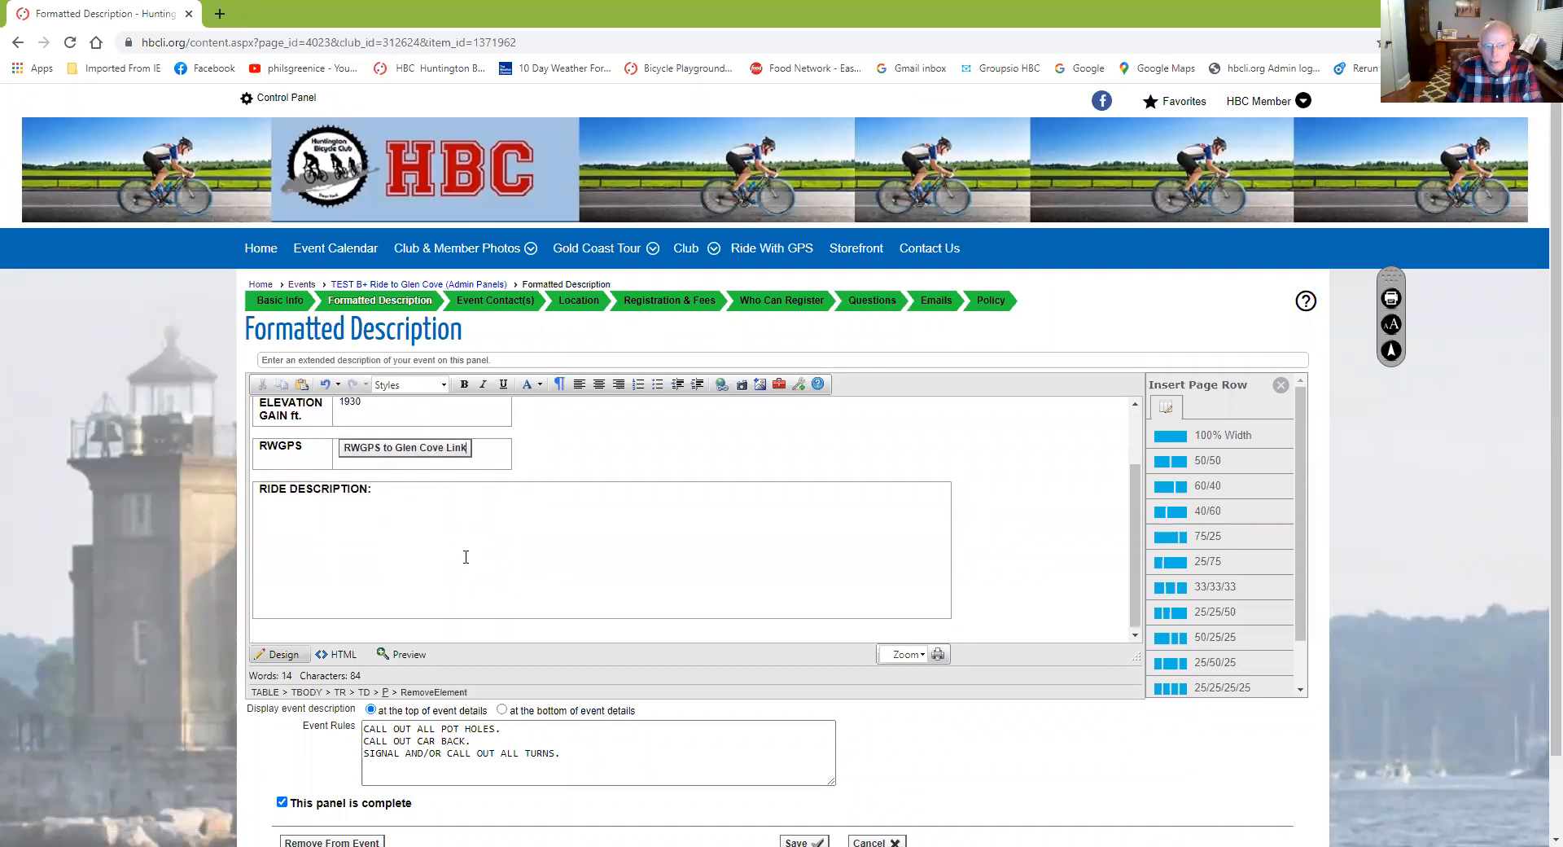
scroll(465, 557, up, 1)
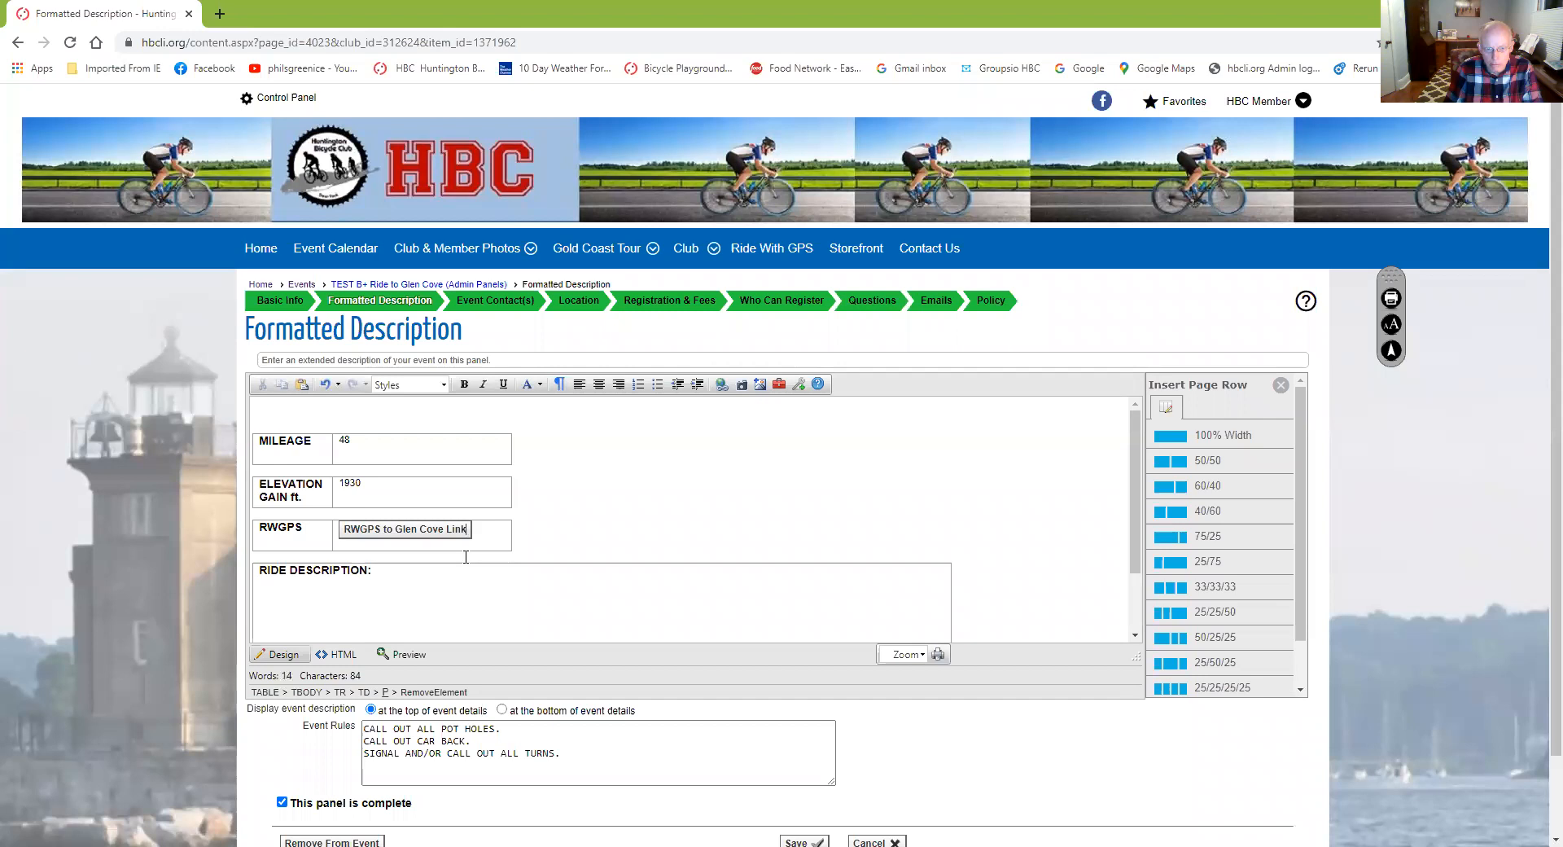
scroll(466, 557, down, 1)
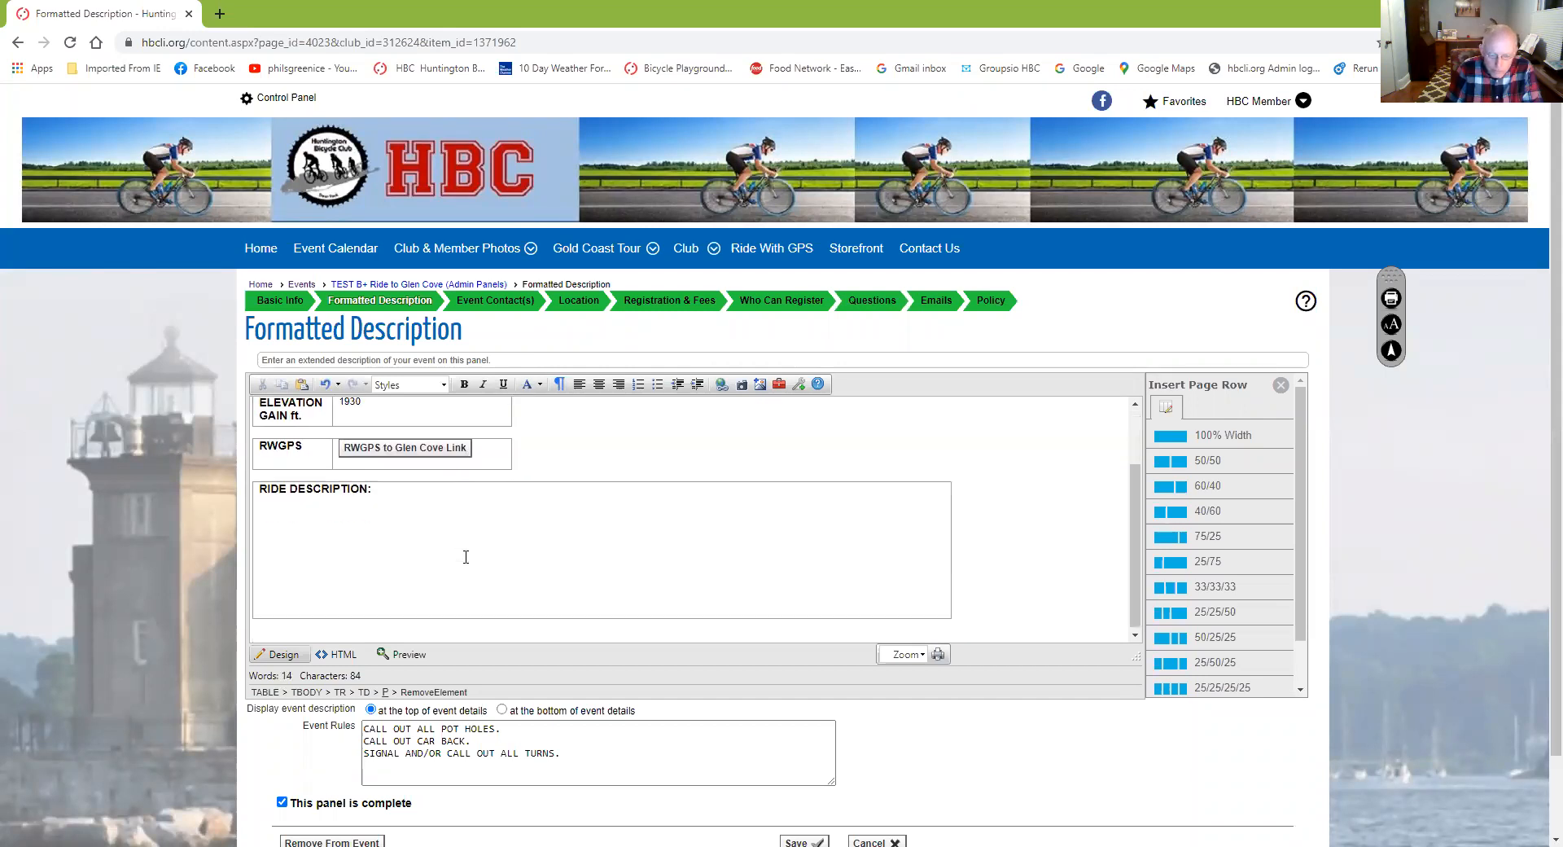
scroll(466, 557, up, 1)
scroll(450, 526, down, 1)
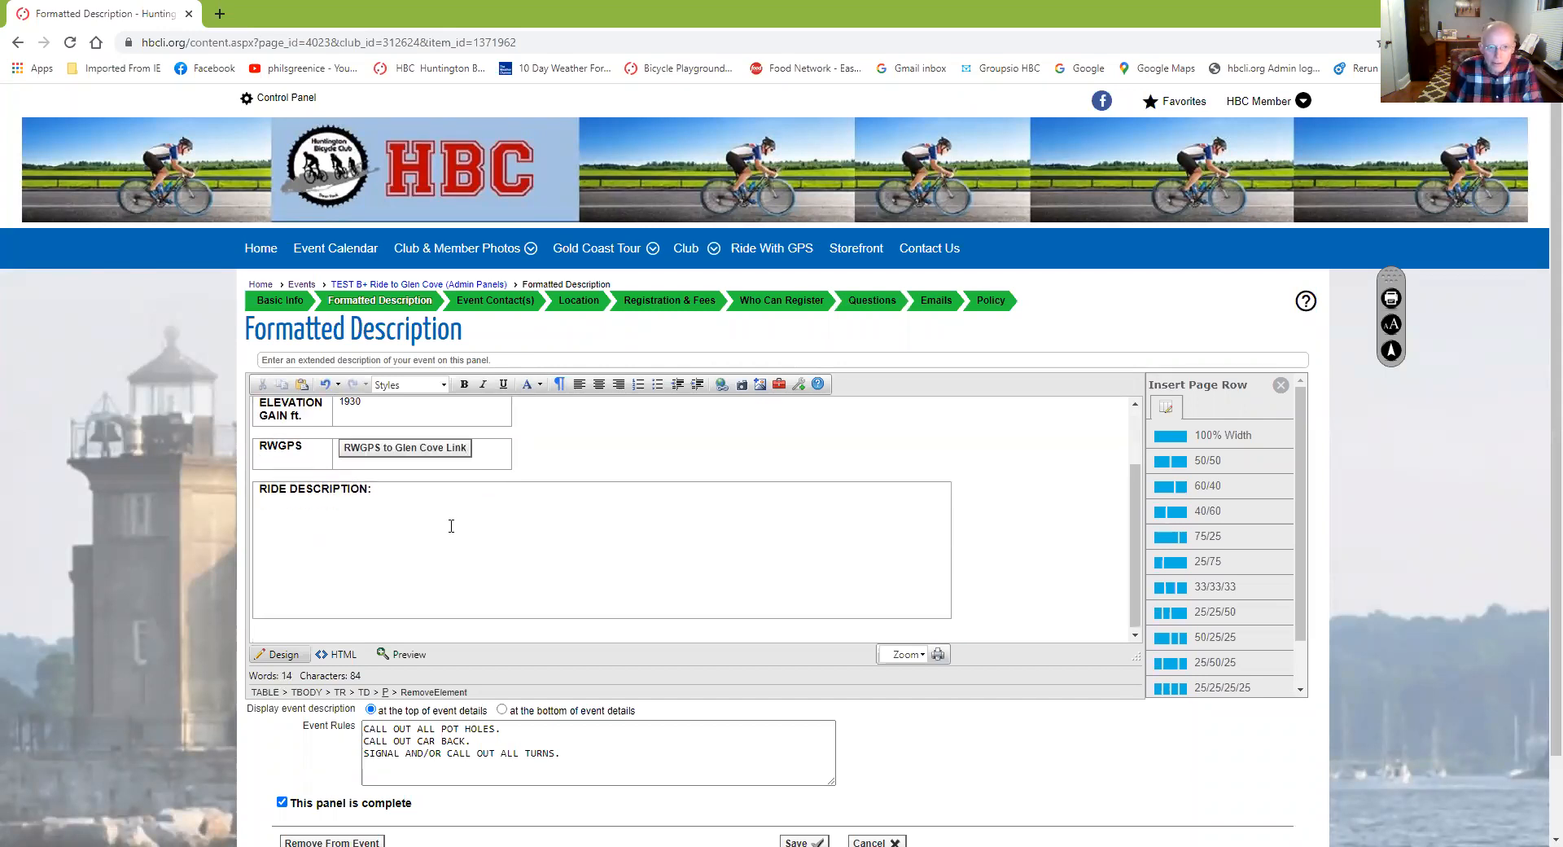
click(437, 497)
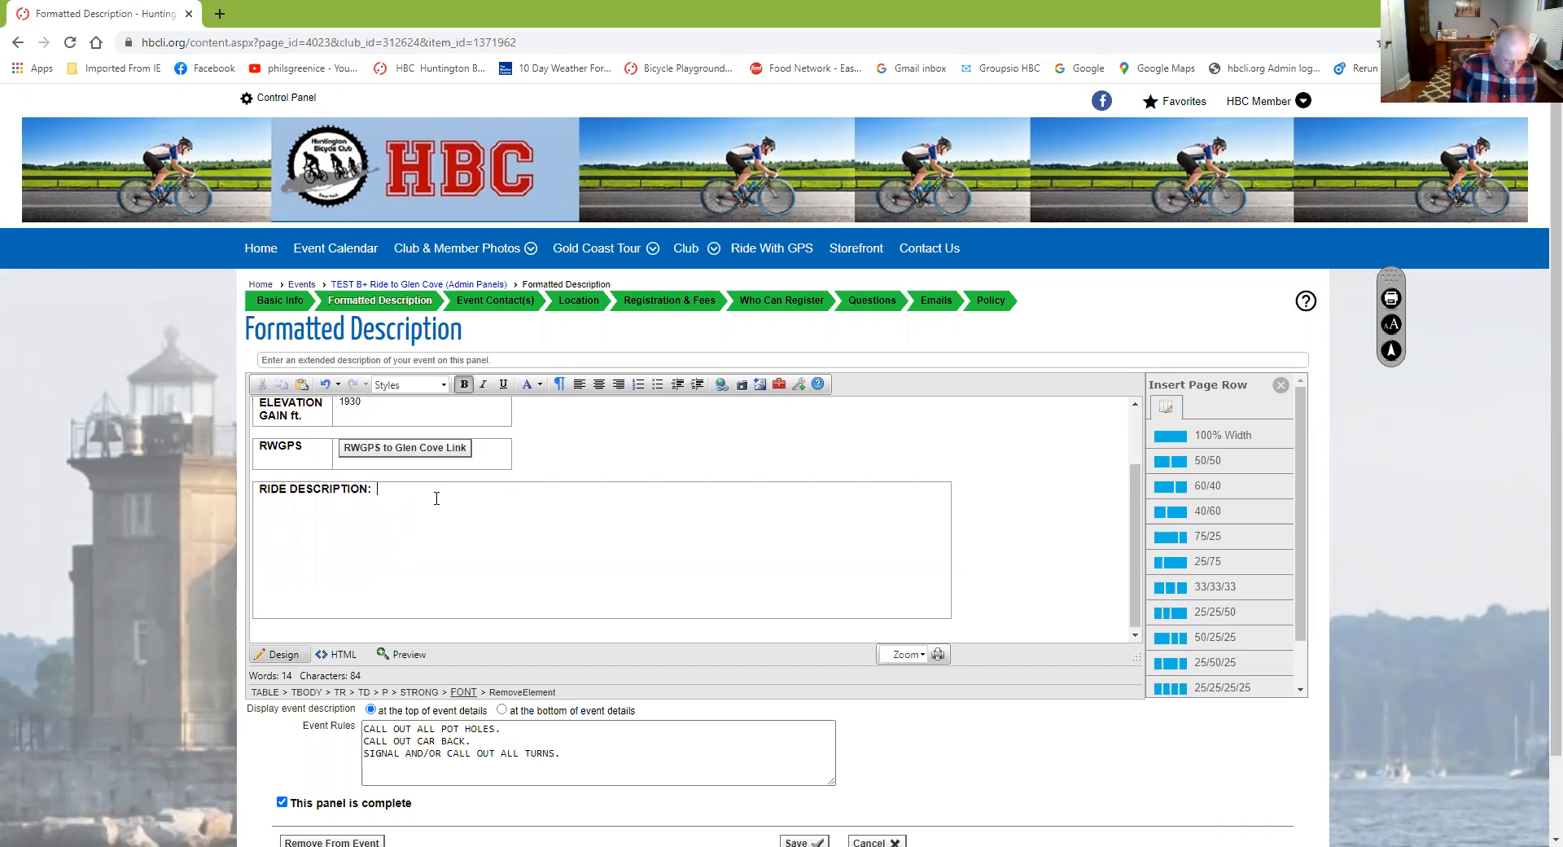
Enter 'Ride to Glen Cove, hilly with a stop at St. Rocco's' as the ride description
text(RIPTION:  R)
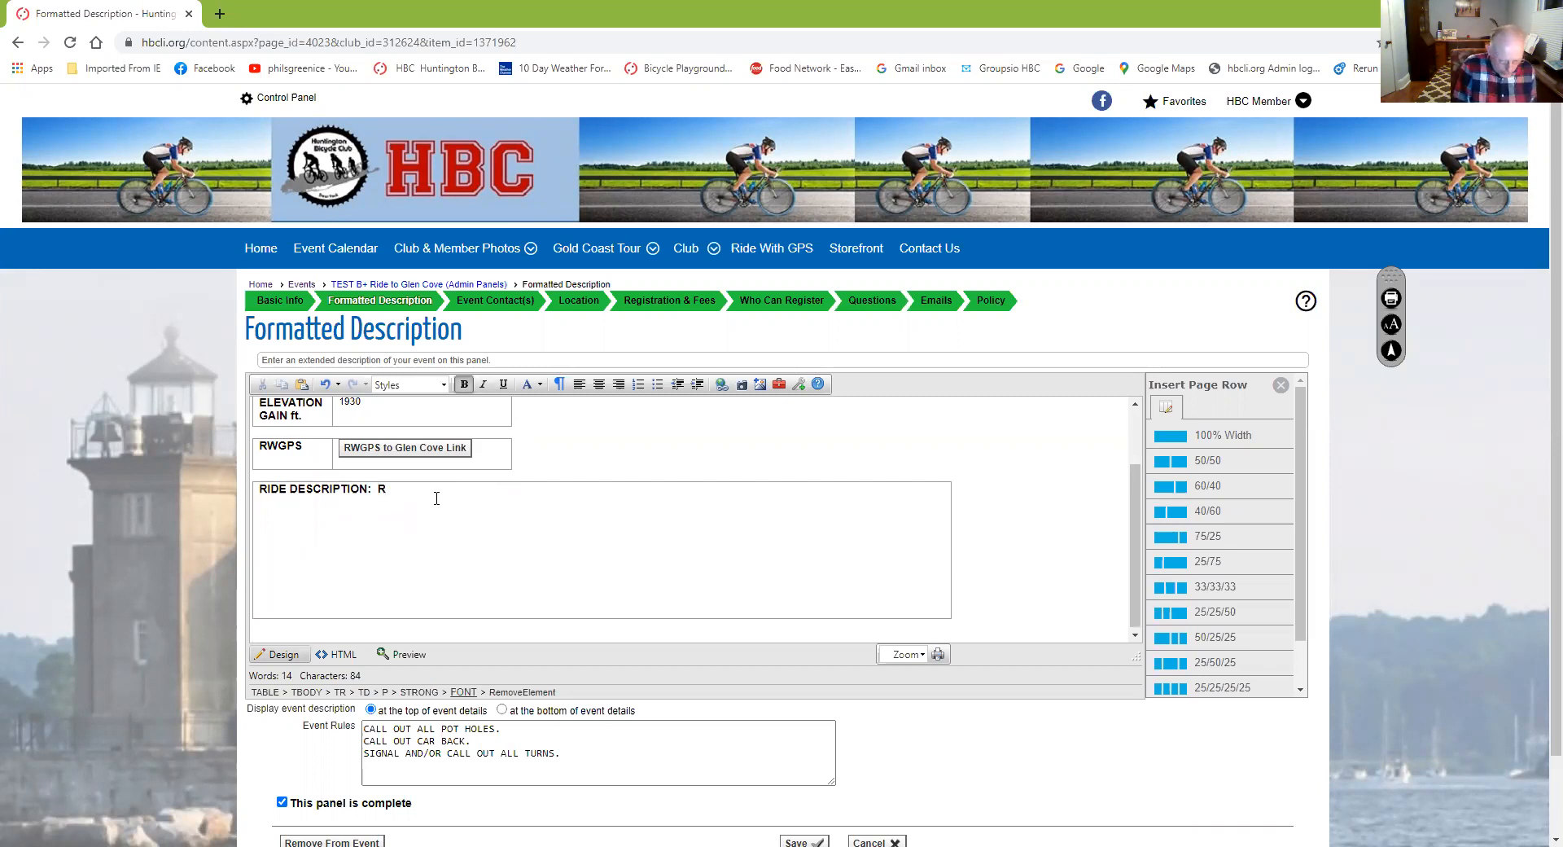
text(ide )
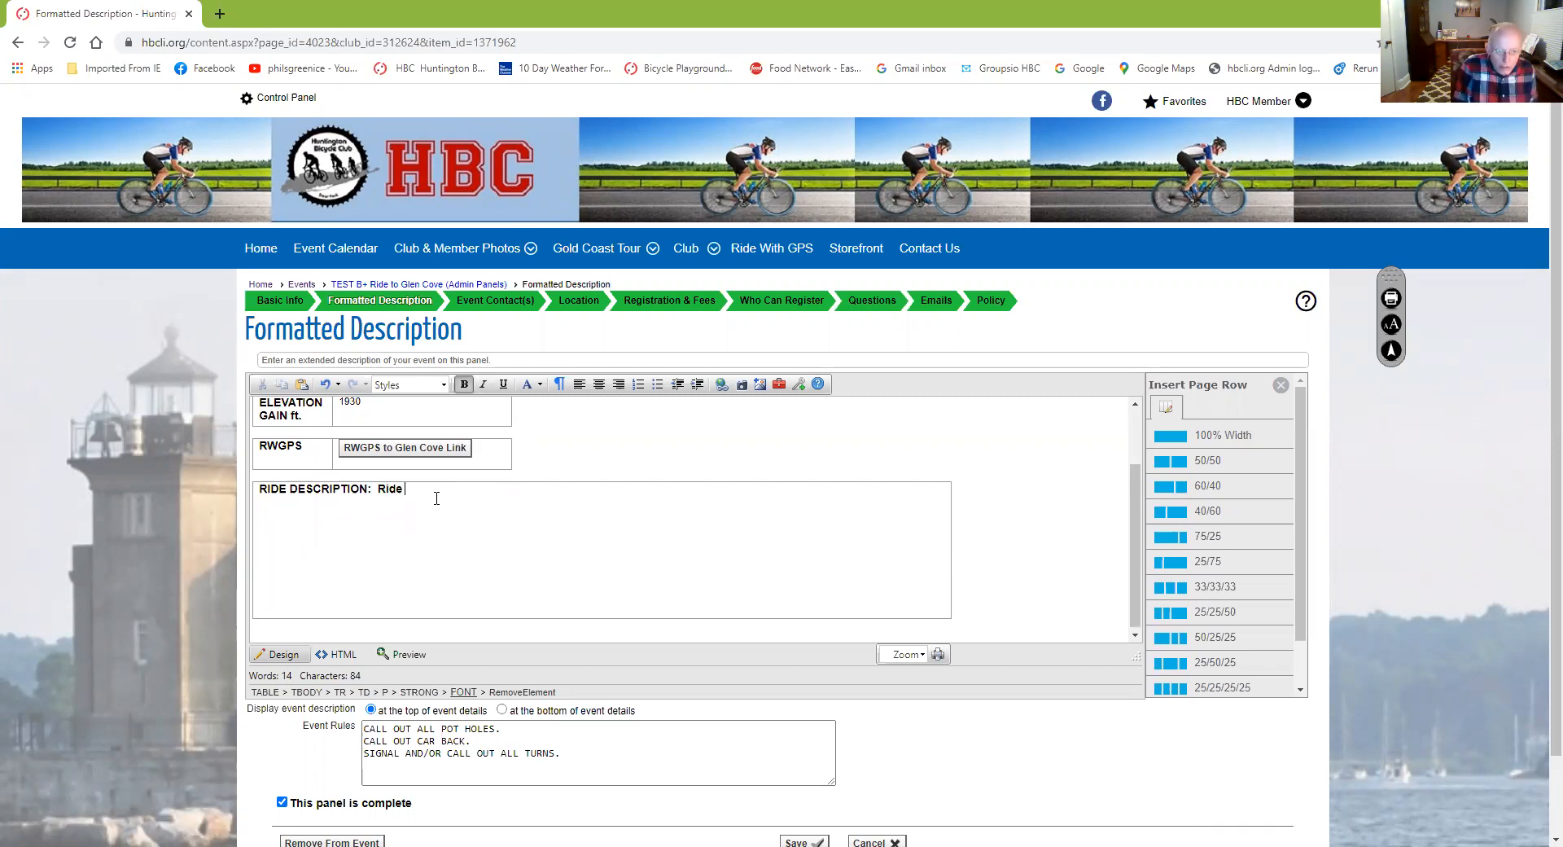
text(to Glen Co)
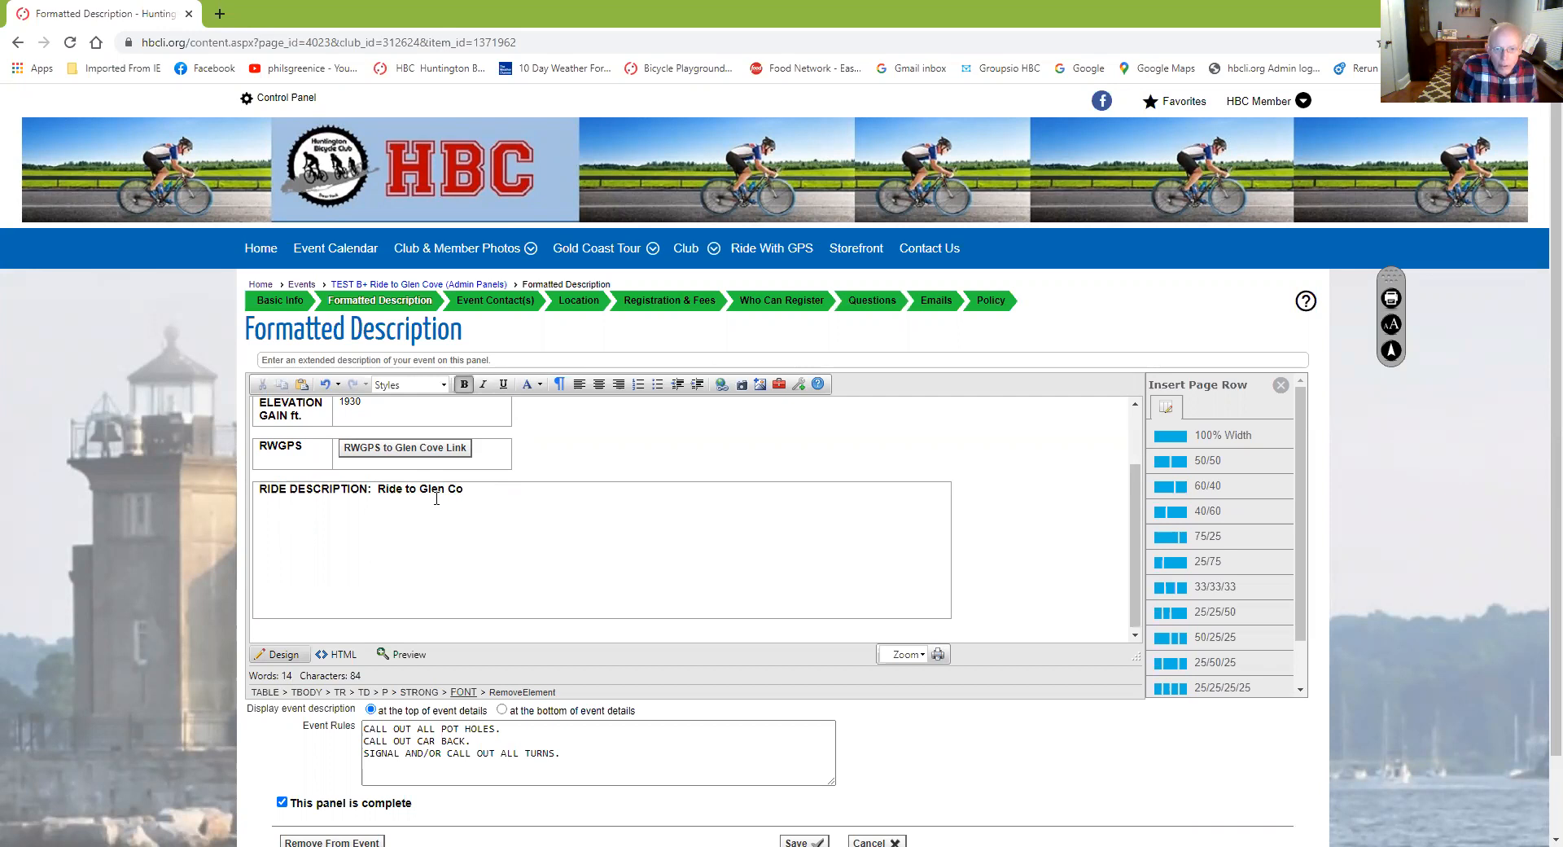
text(ve, hilli)
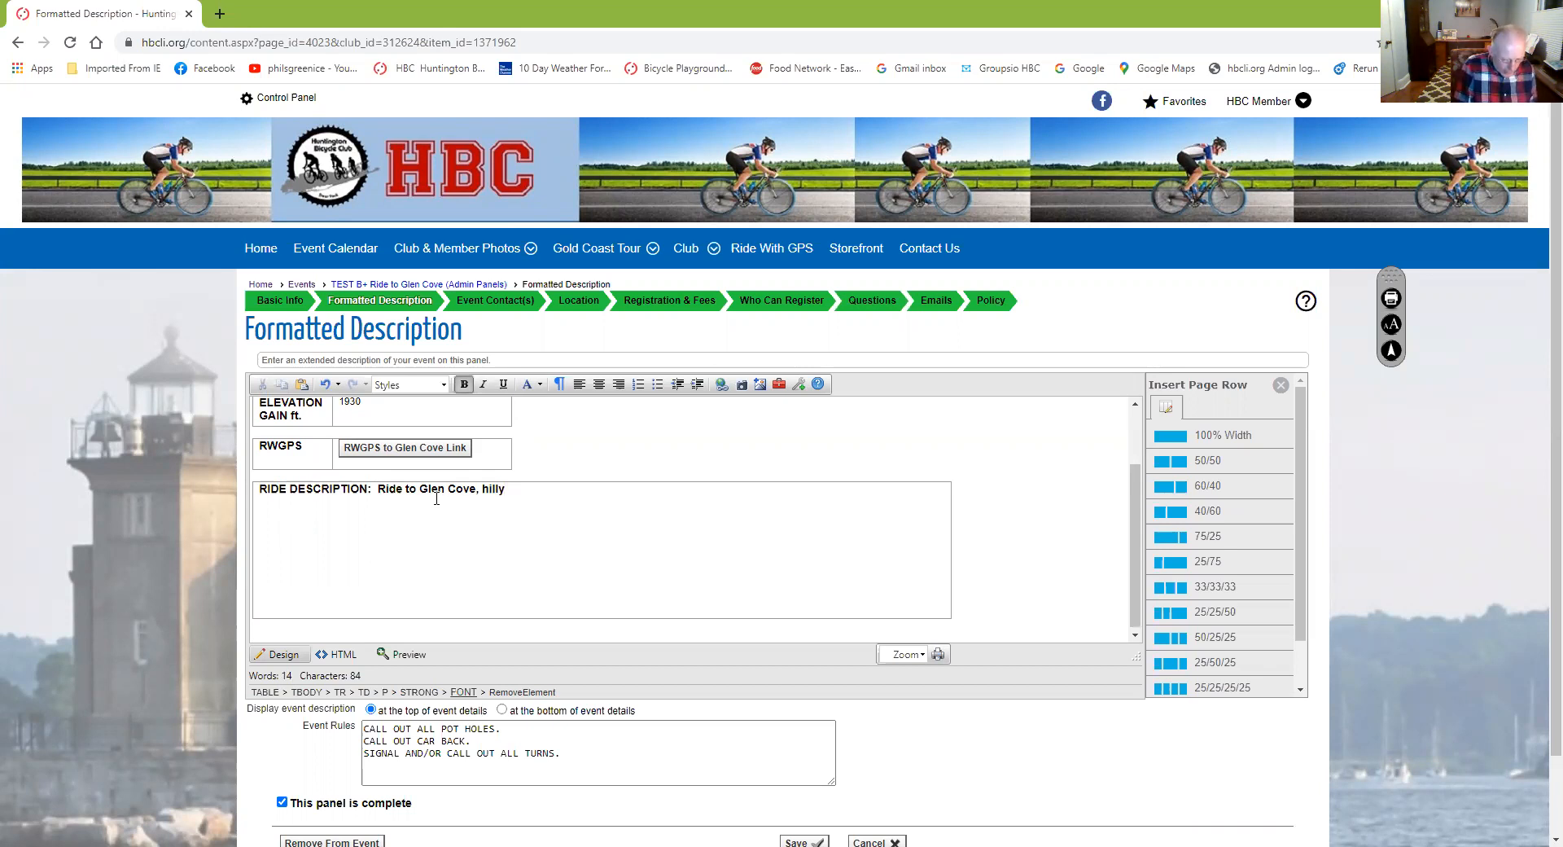
text(with )
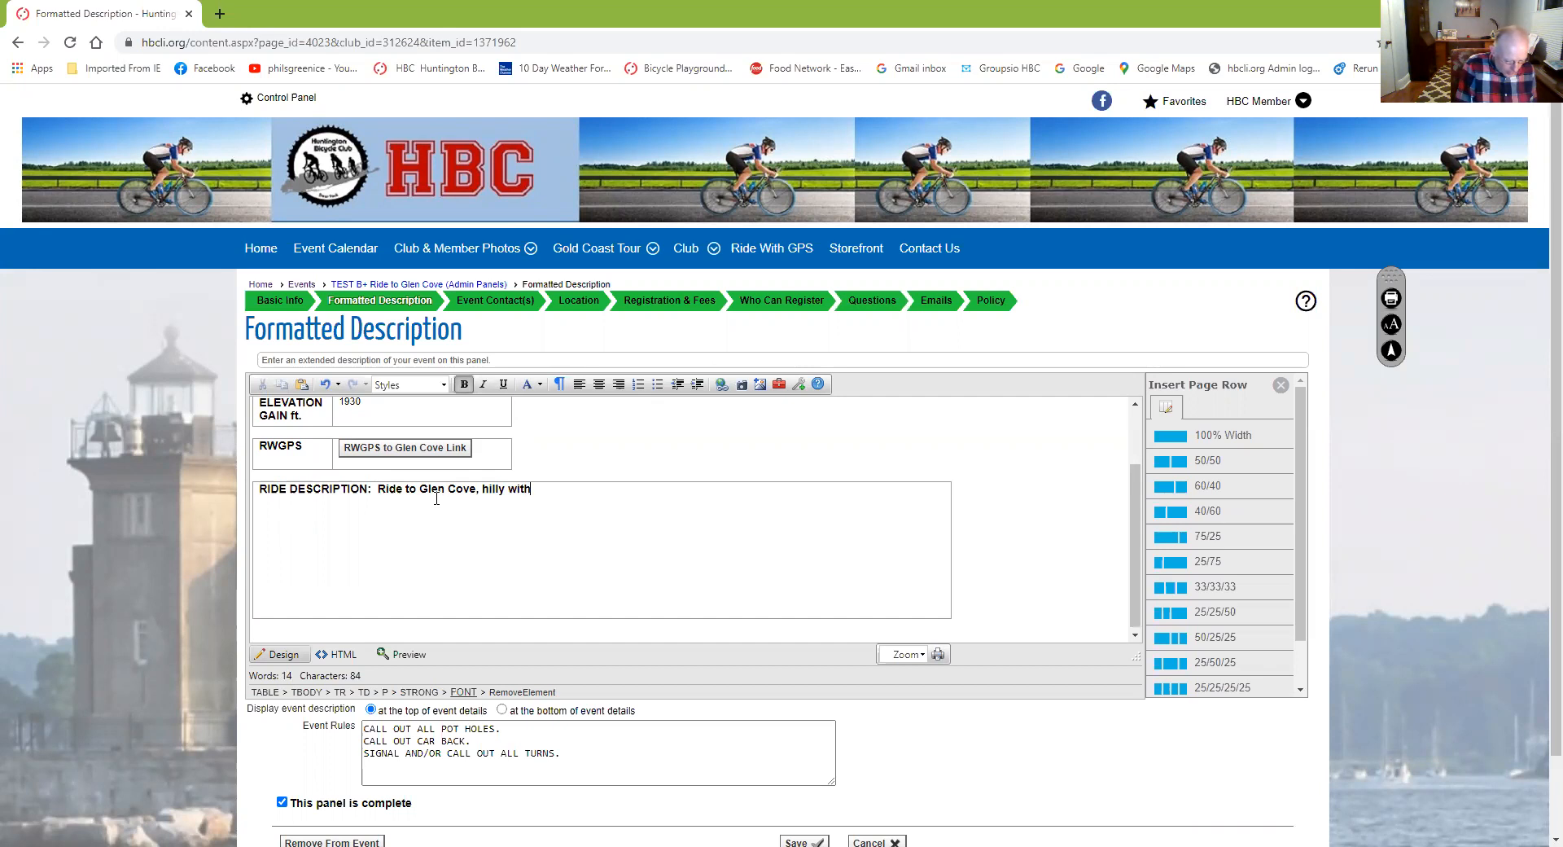
text(a stop at St. Rocc)
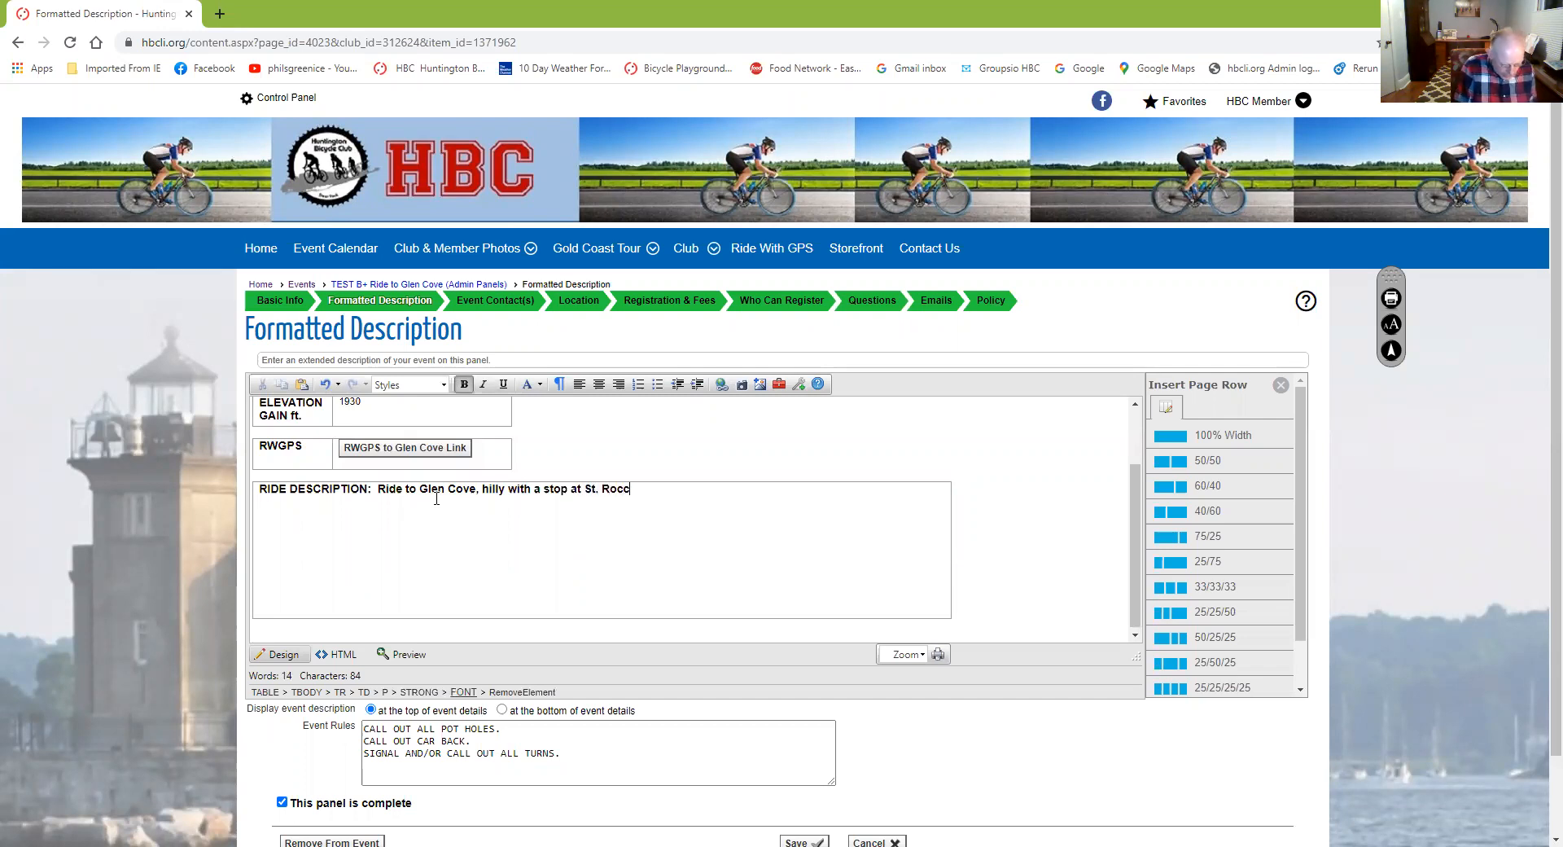
text(o's)
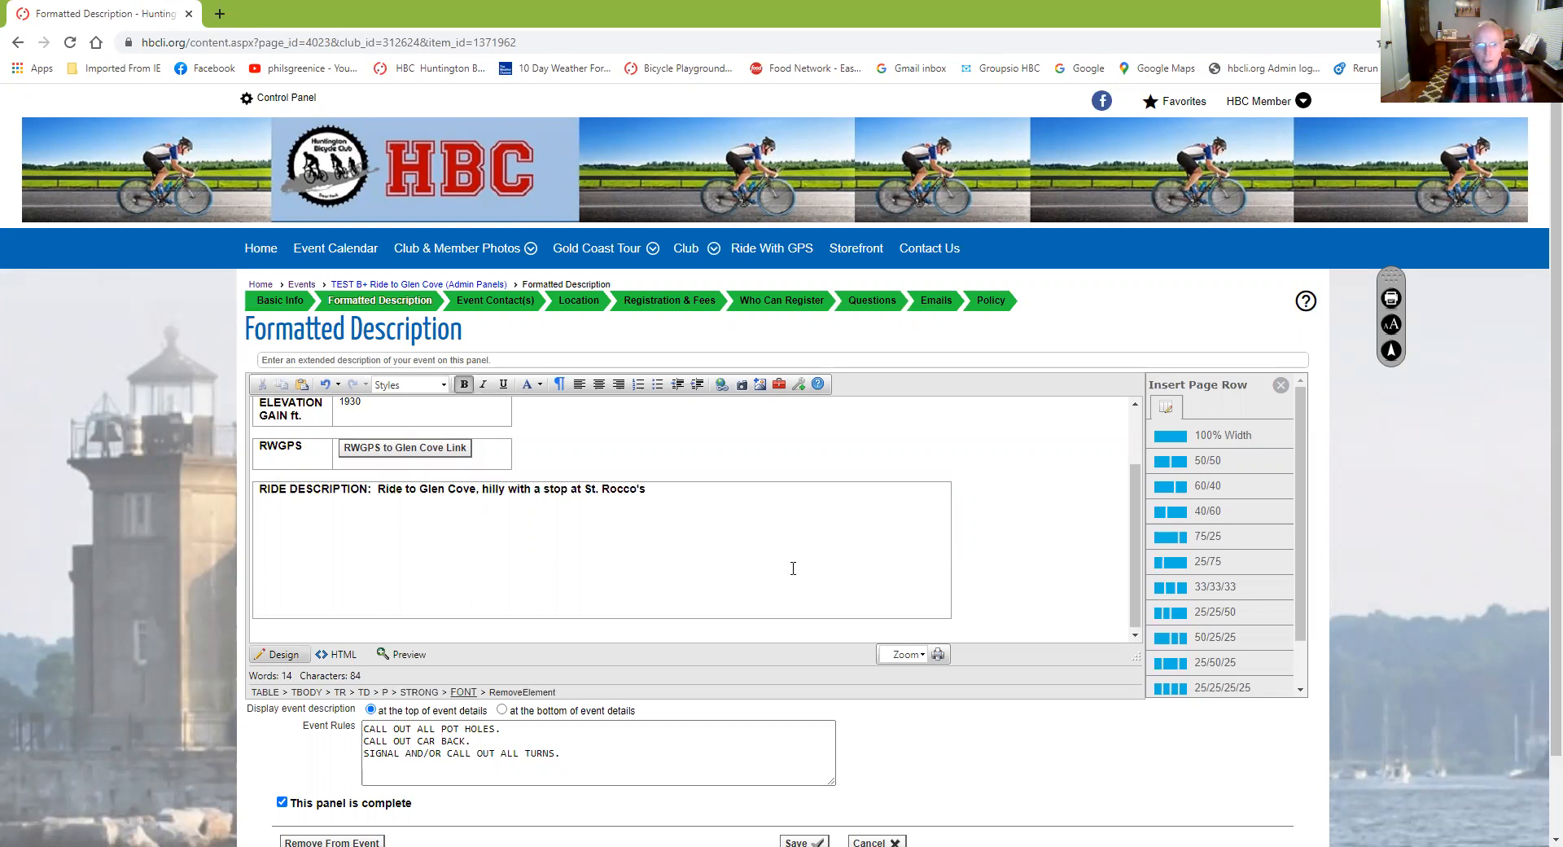
scroll(793, 568, up, 2)
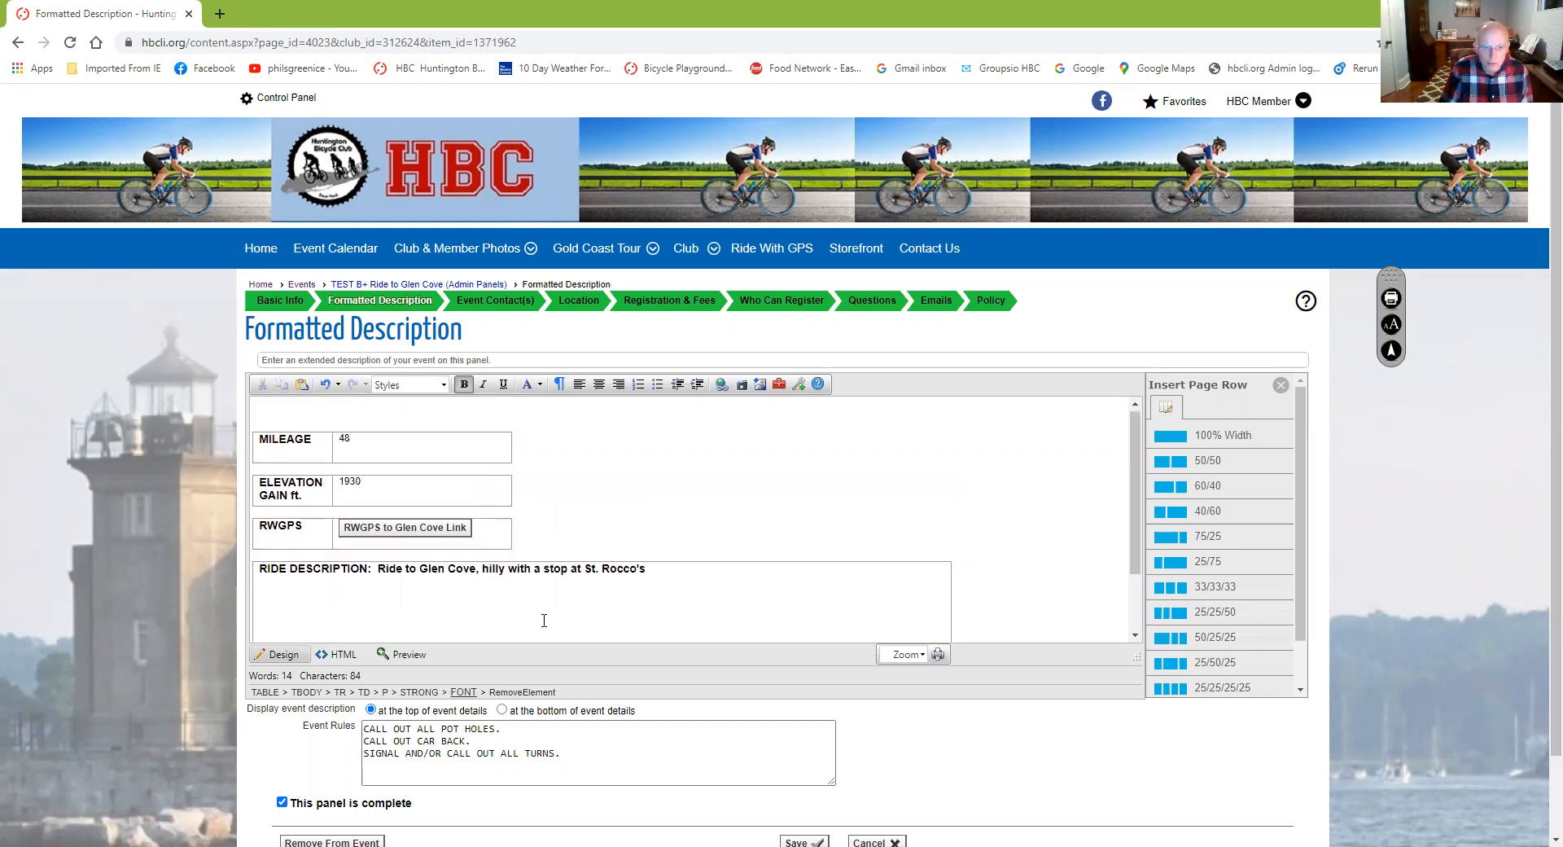
click(301, 415)
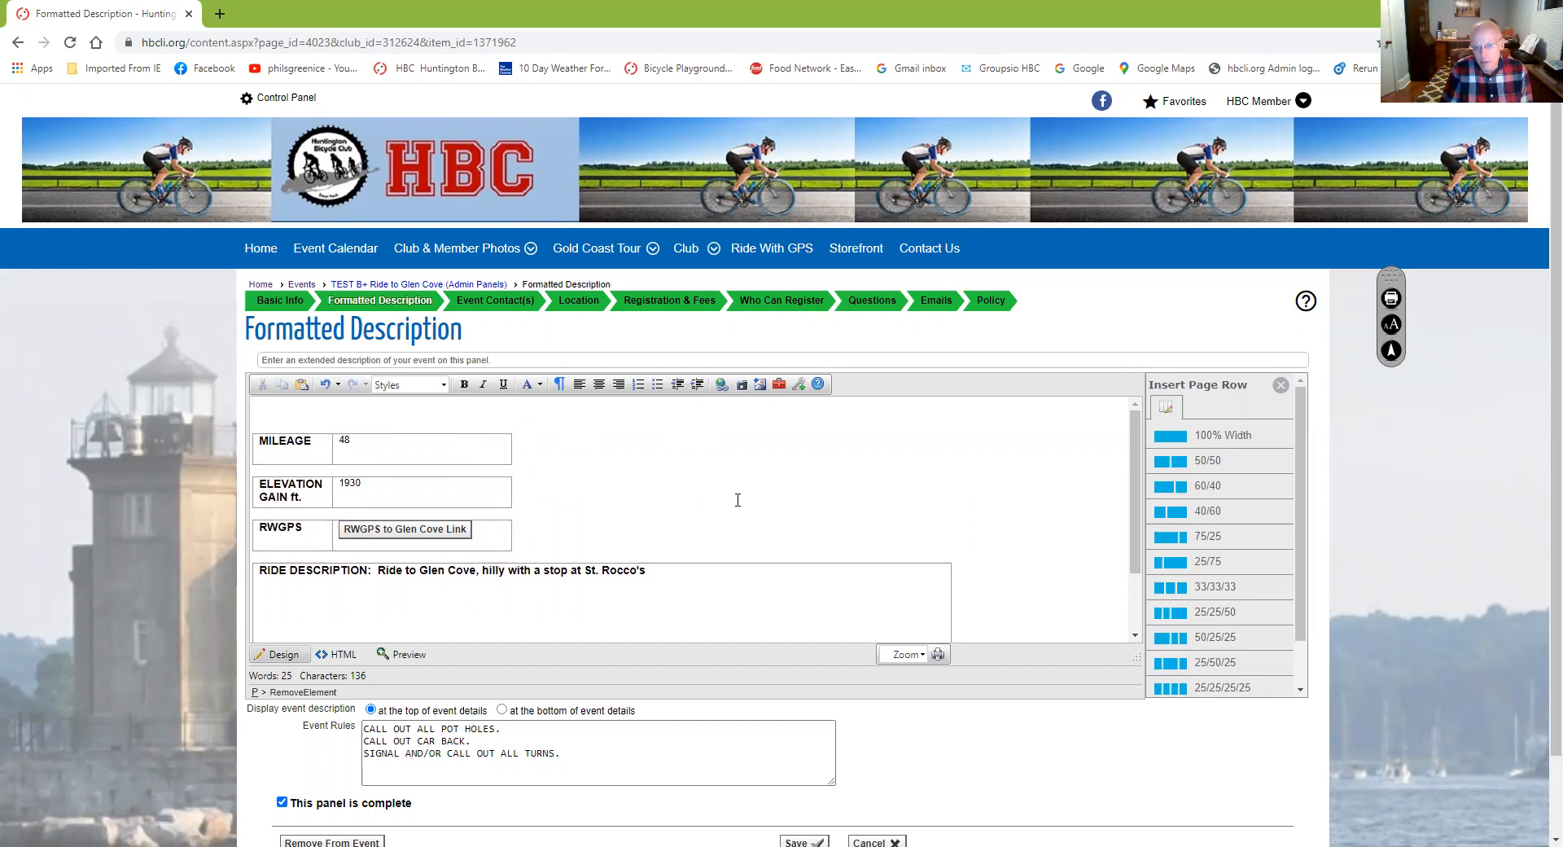
Filter the photo picker to show photos tagged Venues
click(742, 389)
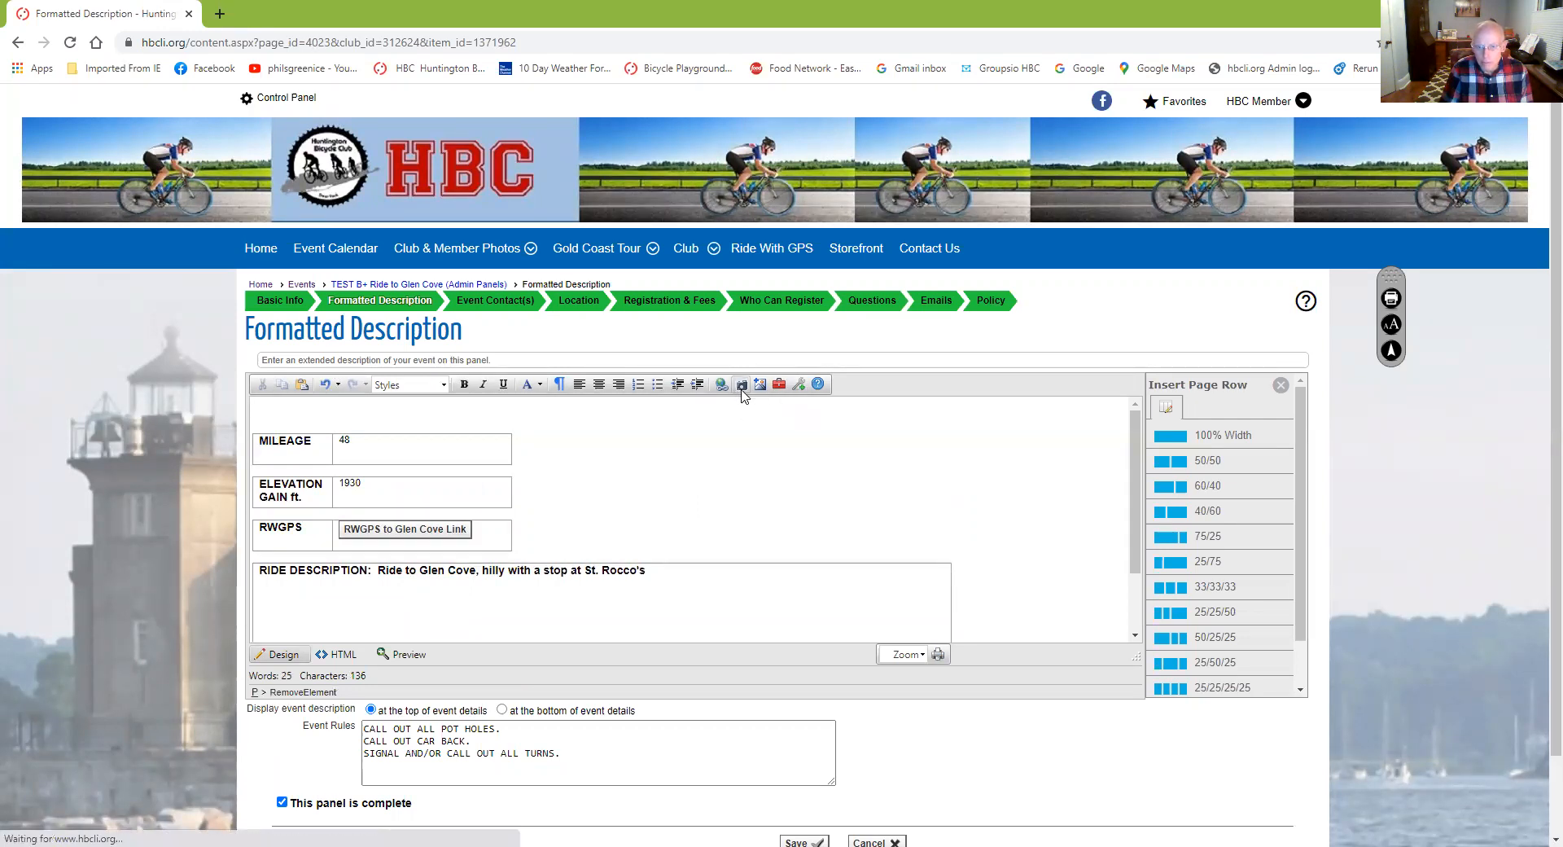
click(875, 239)
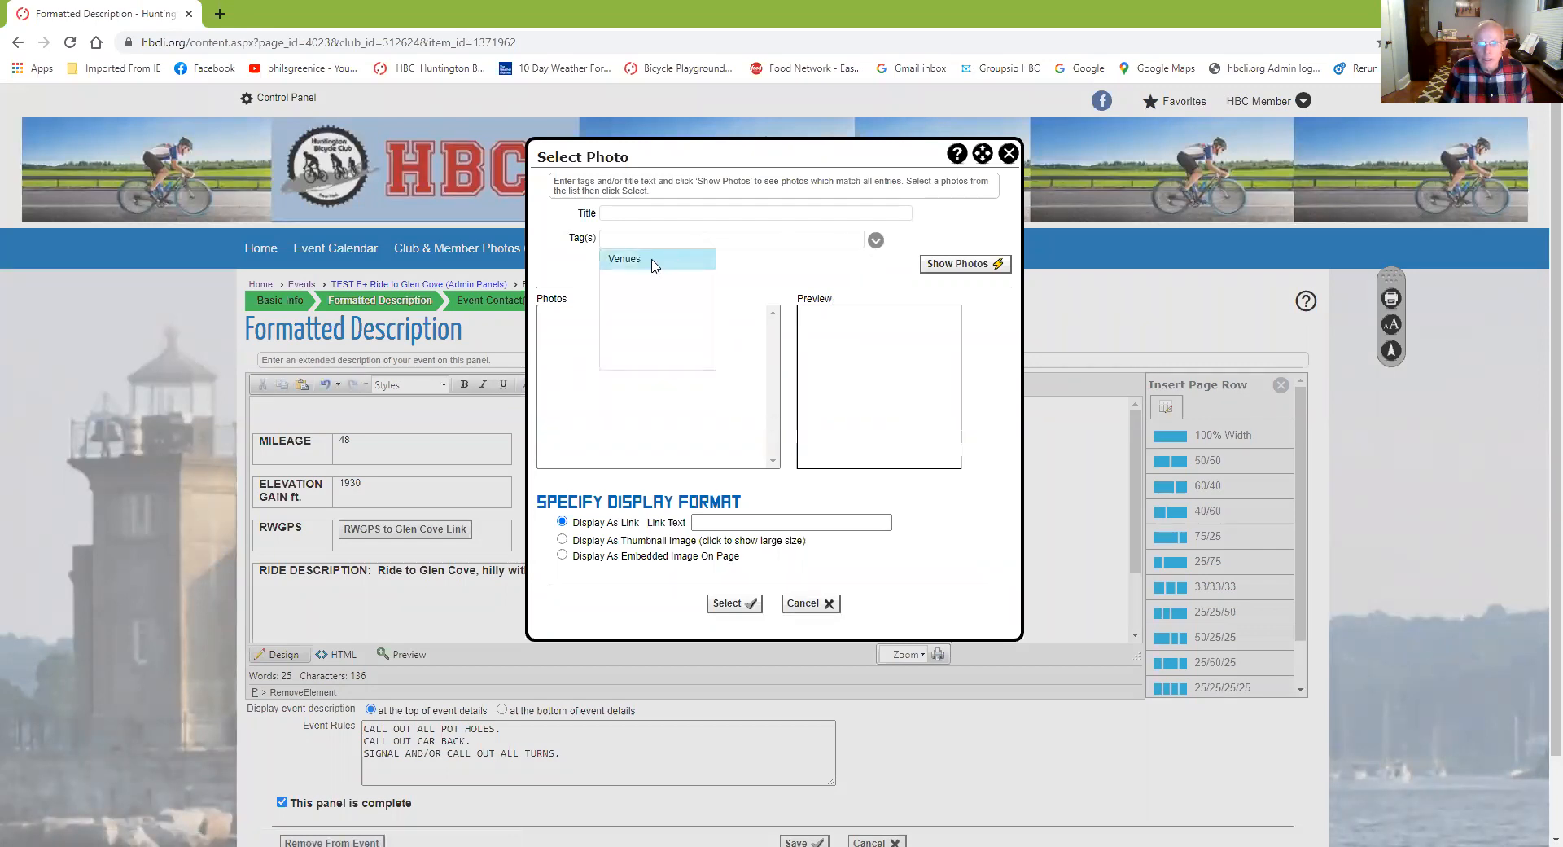
click(652, 262)
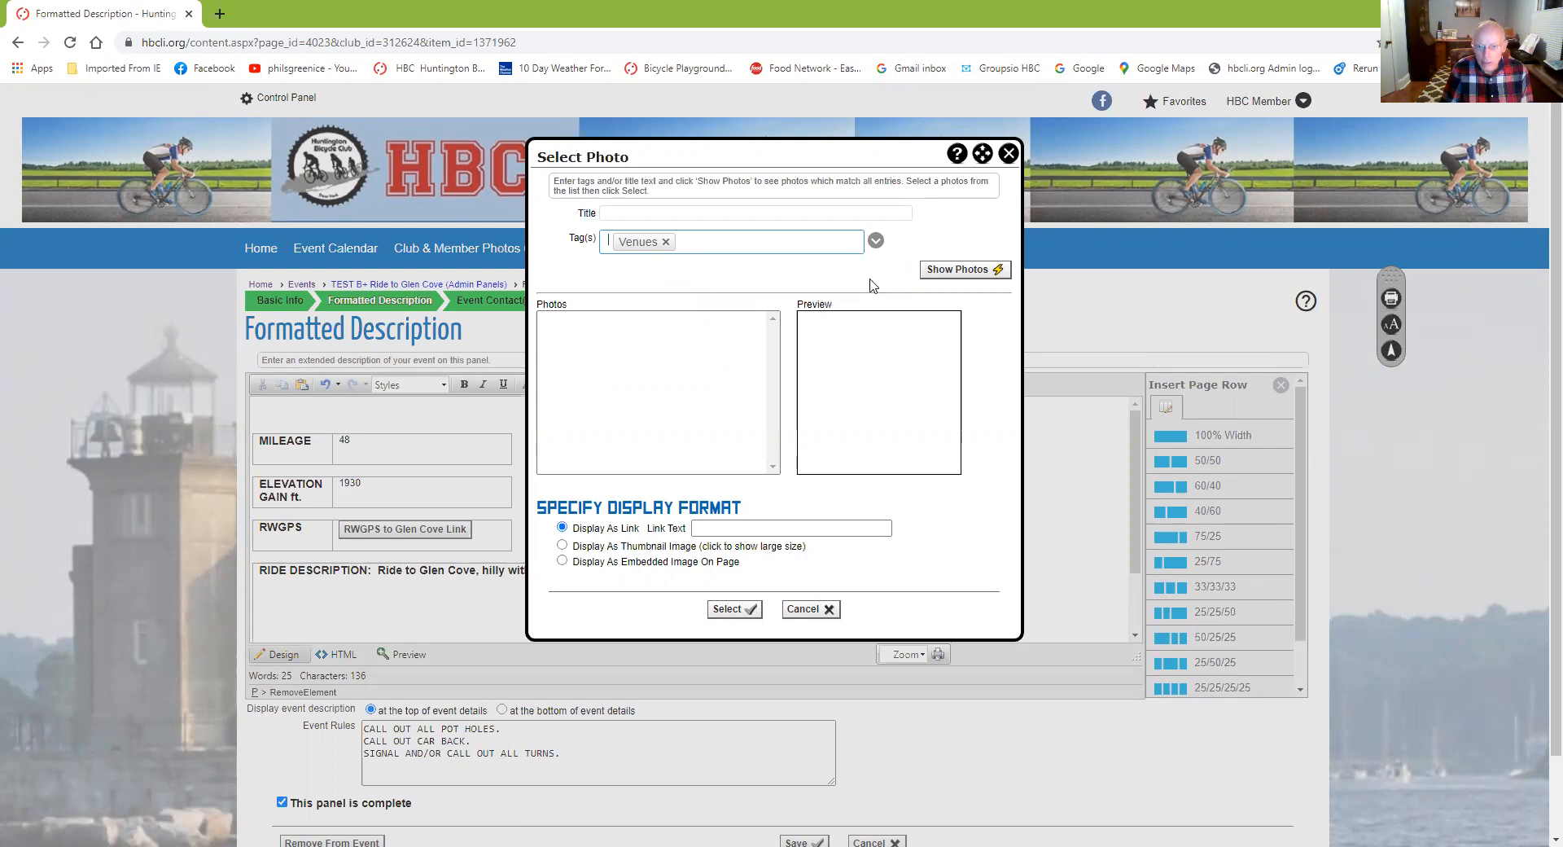
click(939, 275)
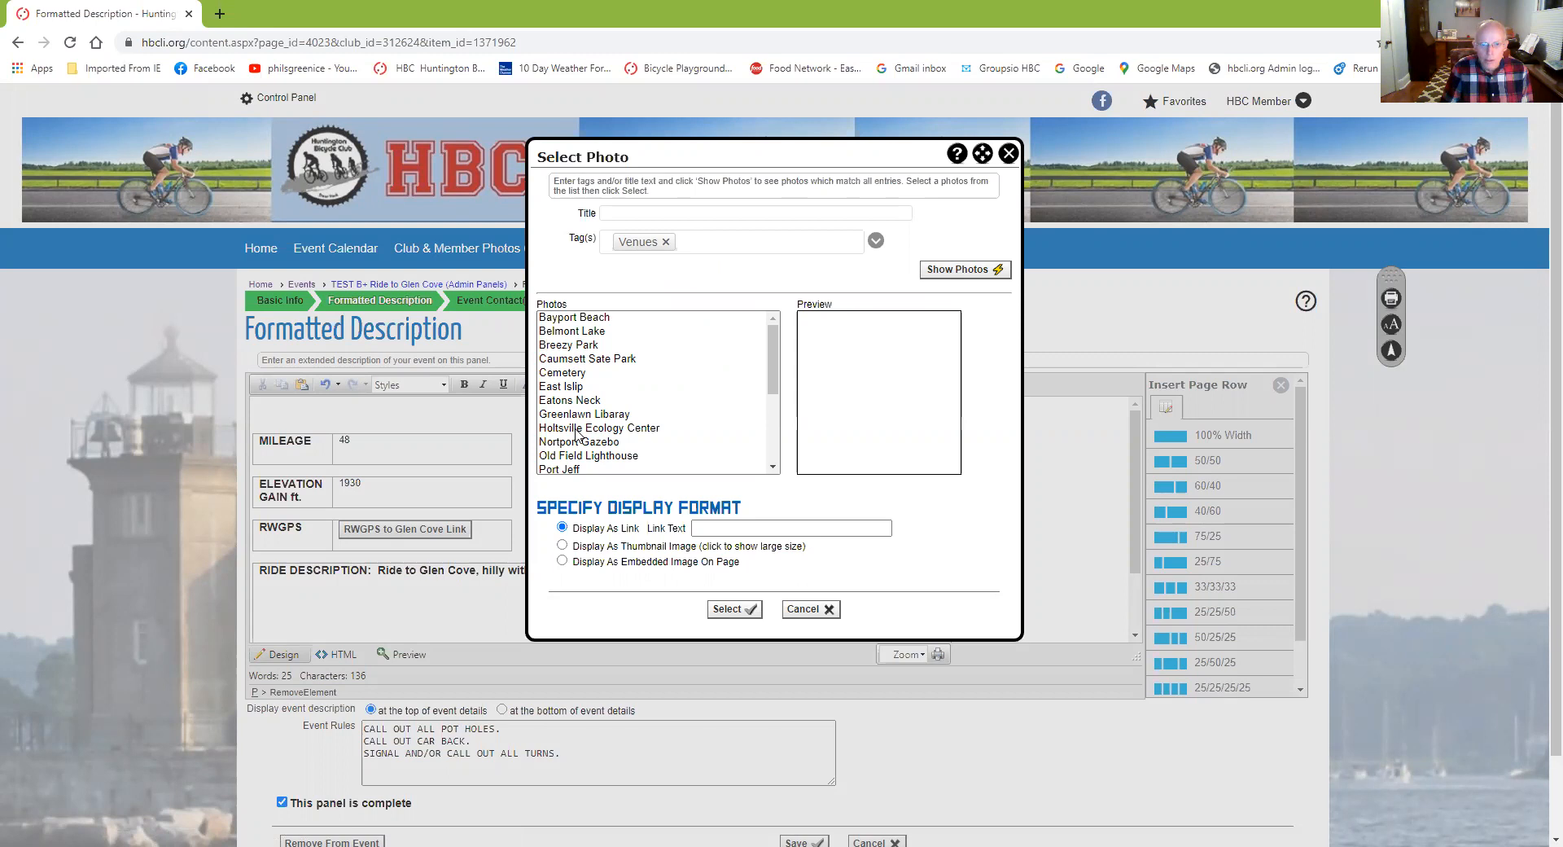
Choose the St. Roccos photo and insert it as an embedded image on the page
scroll(649, 415, down, 4)
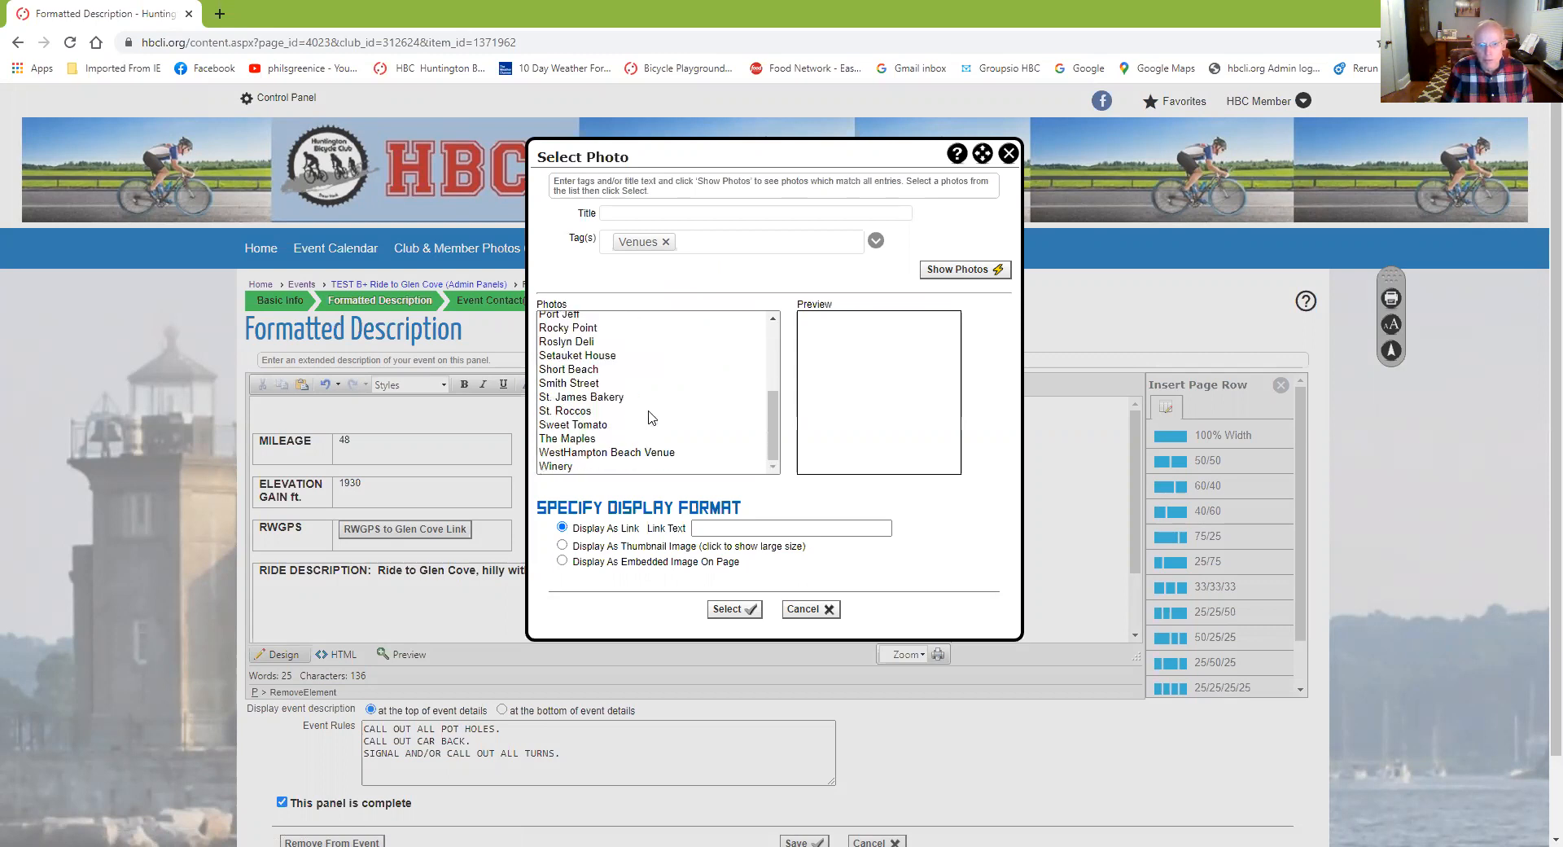
click(577, 416)
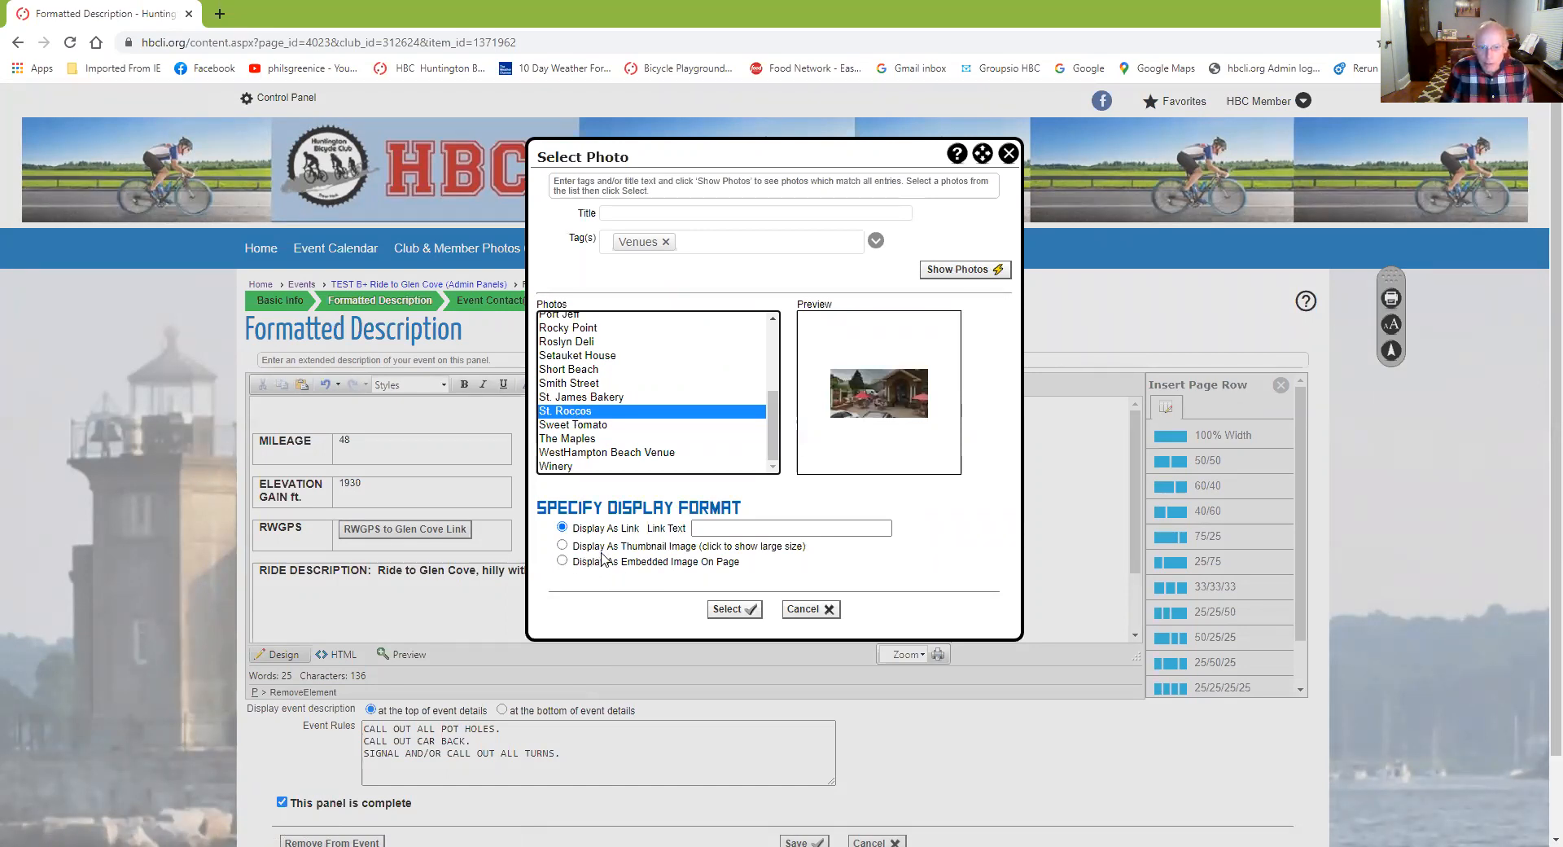
click(563, 562)
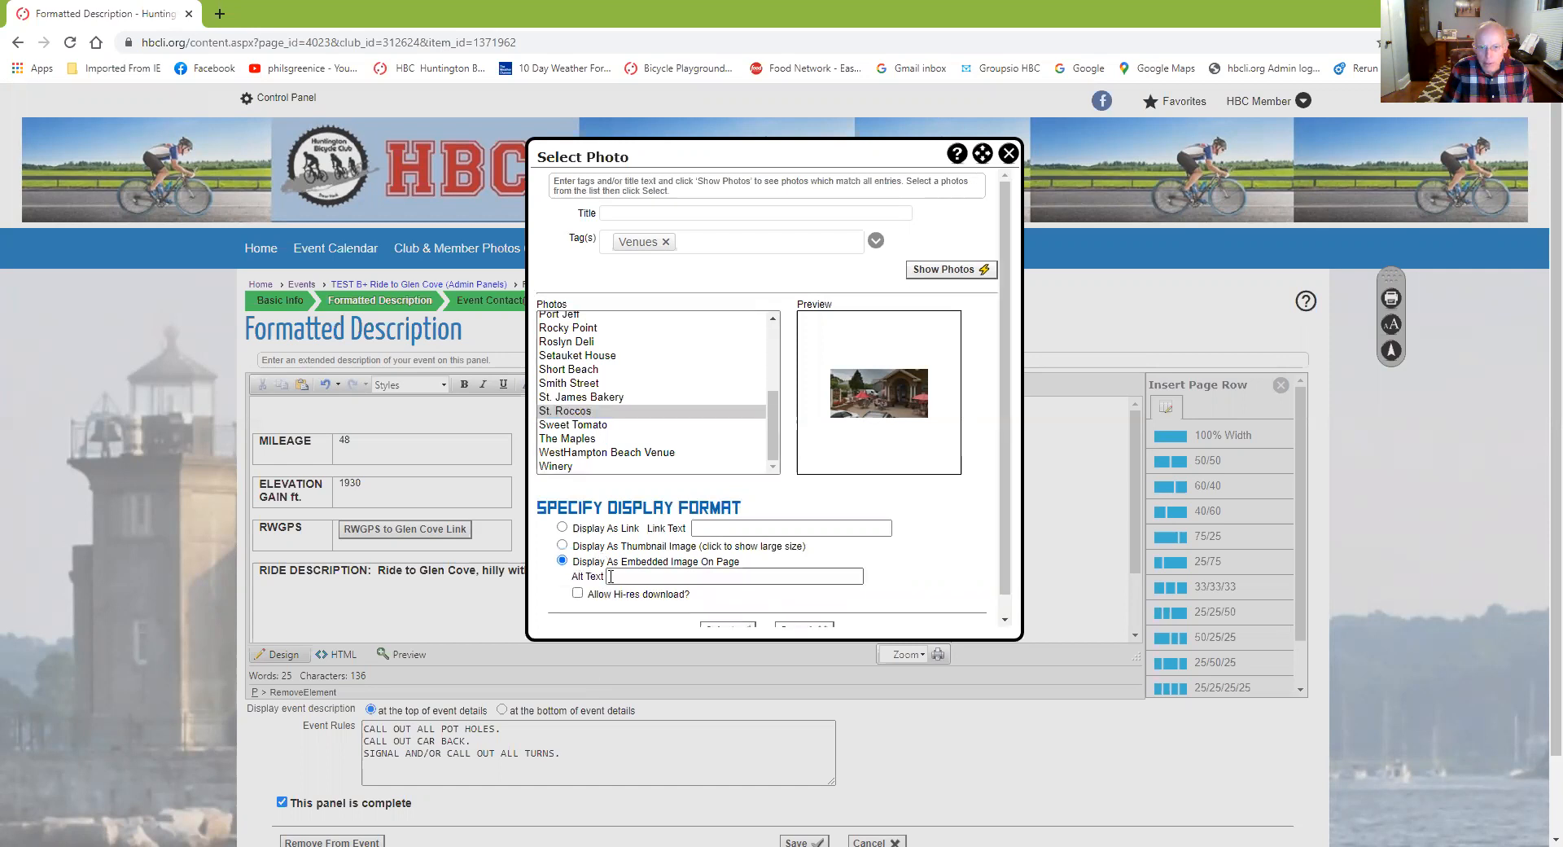
scroll(619, 576, down, 1)
click(703, 557)
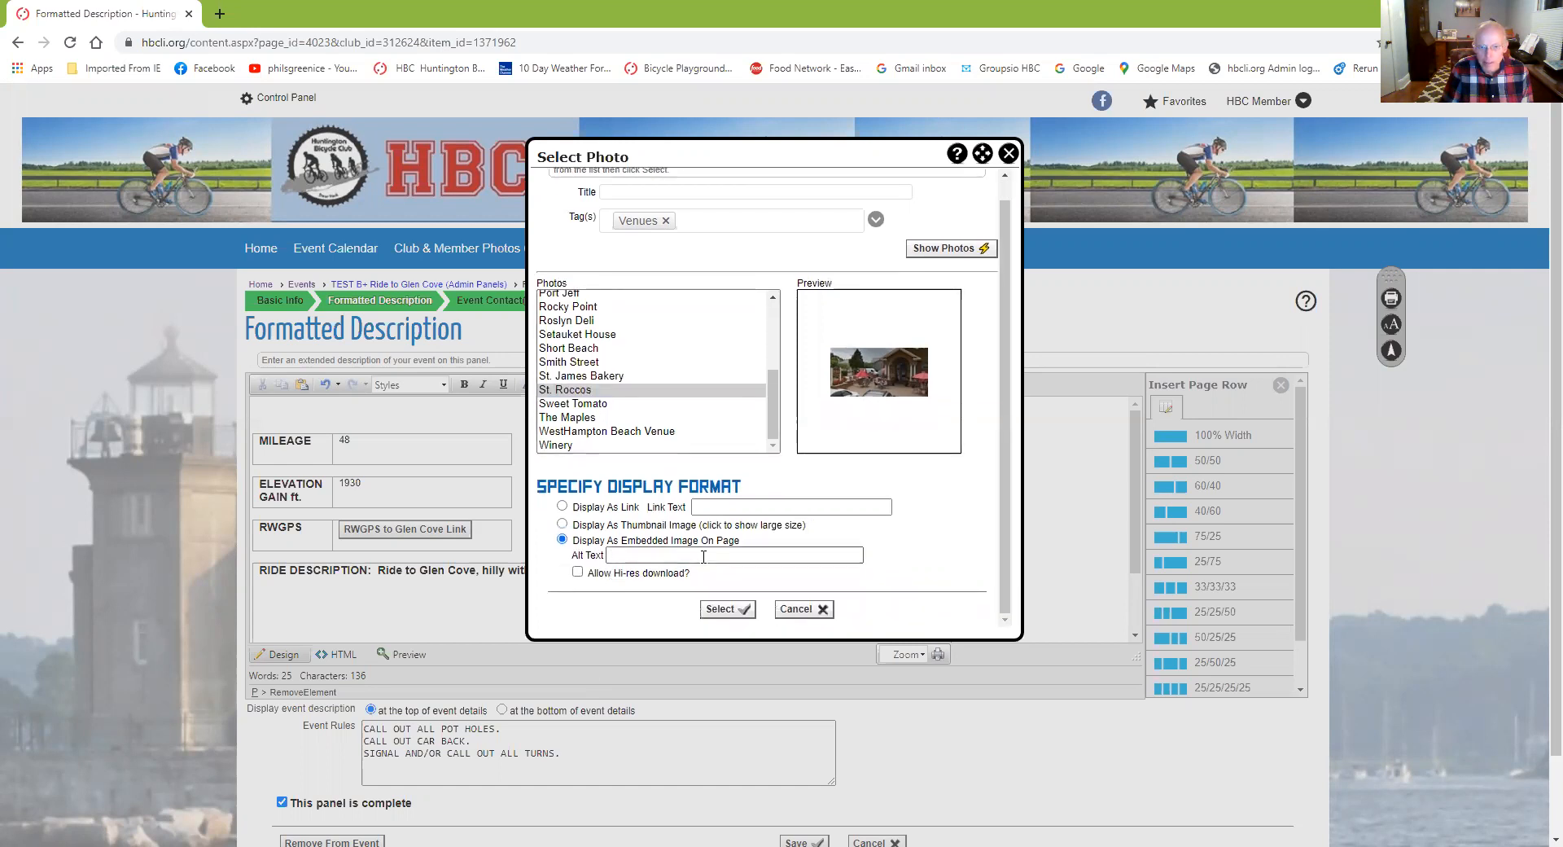
click(719, 611)
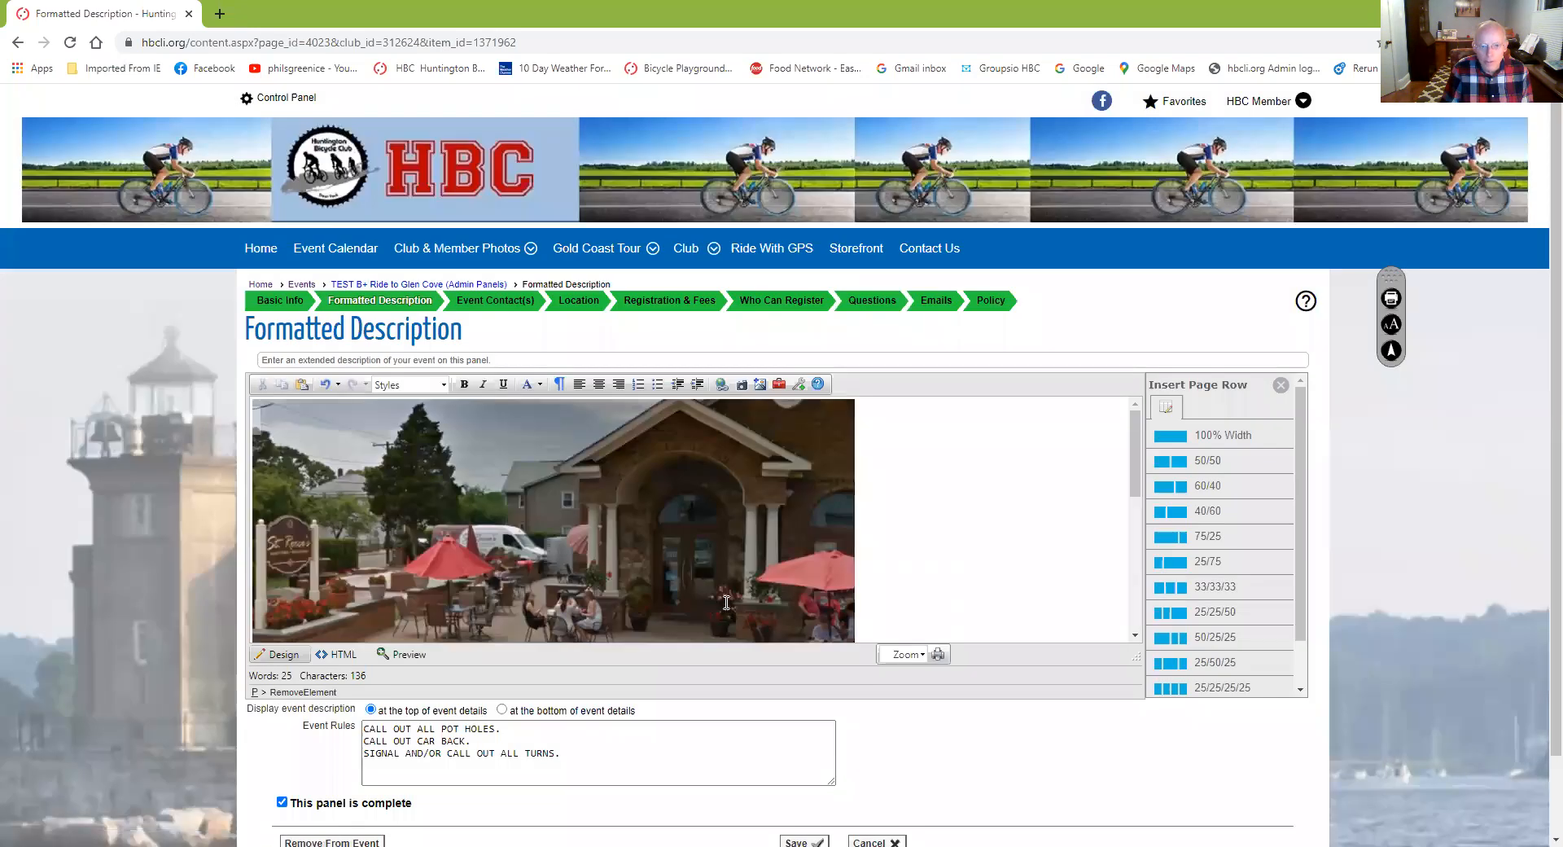
Save the formatted description with the RWGPS button, ride text and venue photo
scroll(910, 496, down, 3)
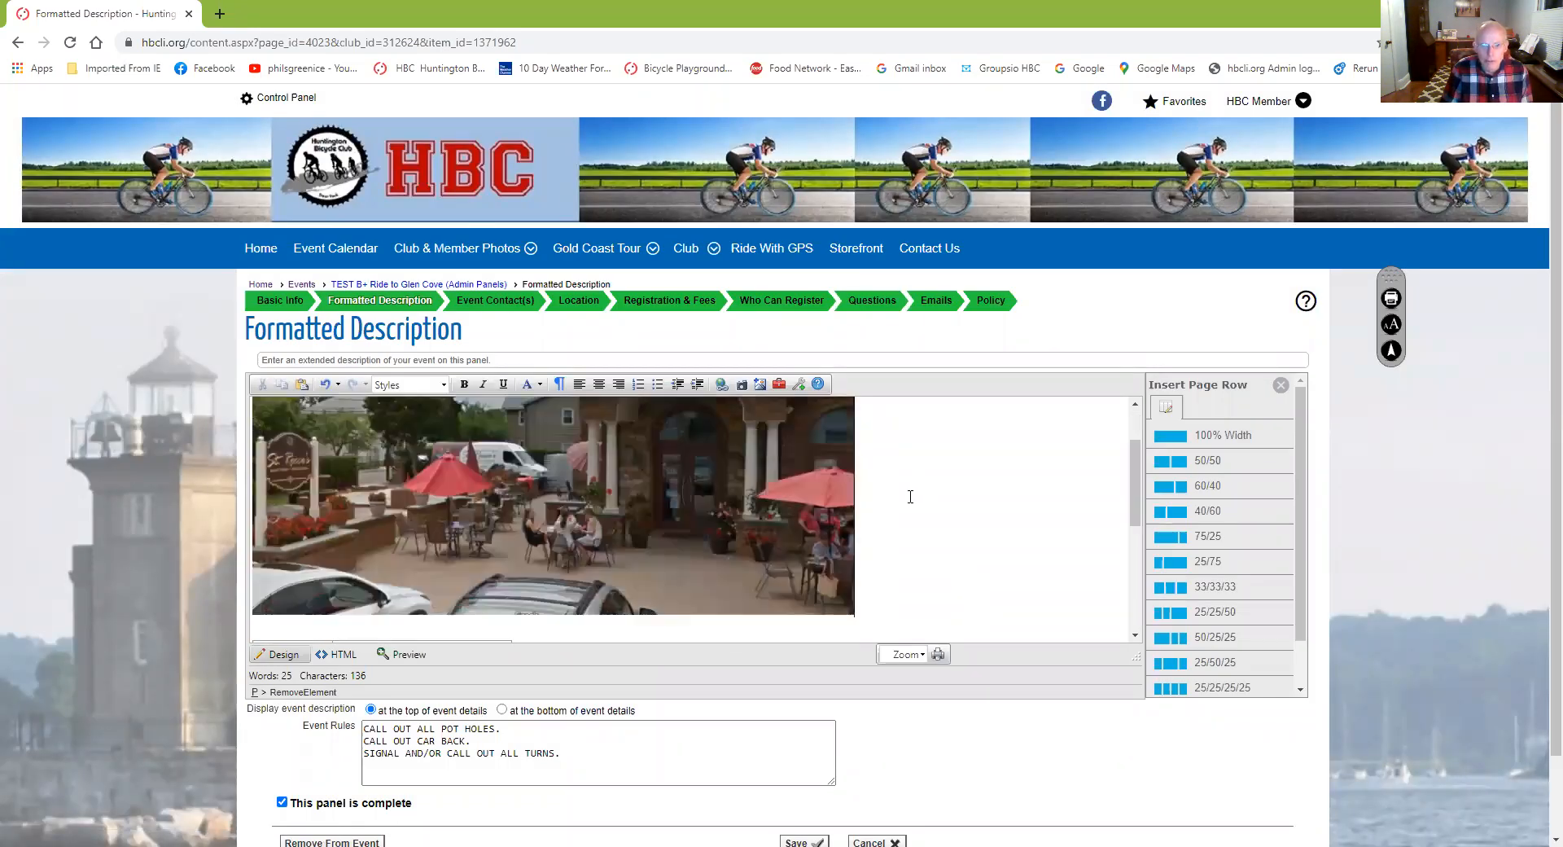
scroll(754, 512, down, 3)
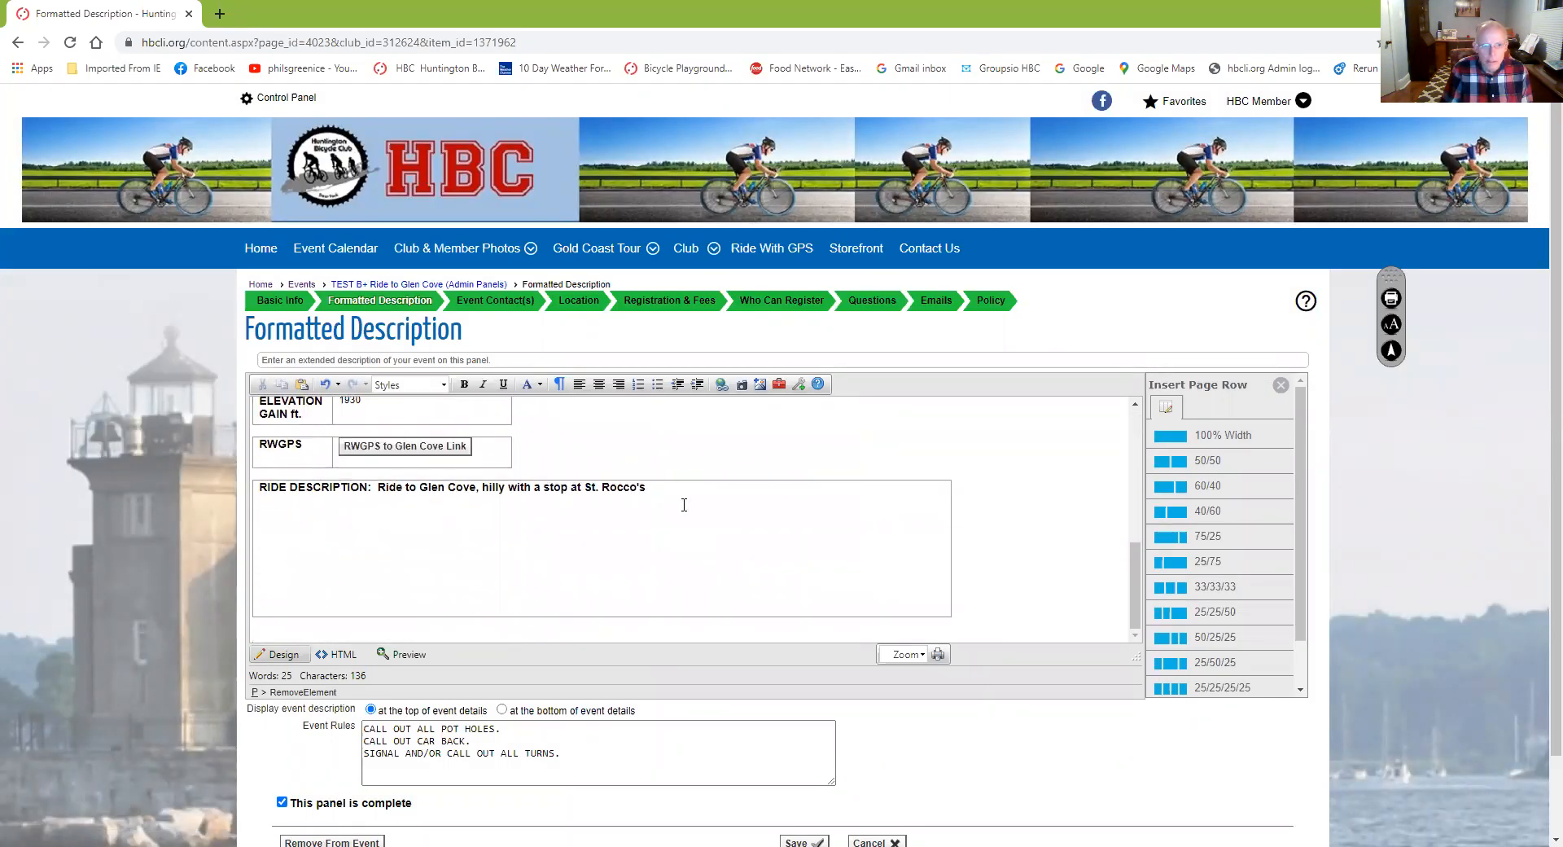
scroll(464, 538, up, 1)
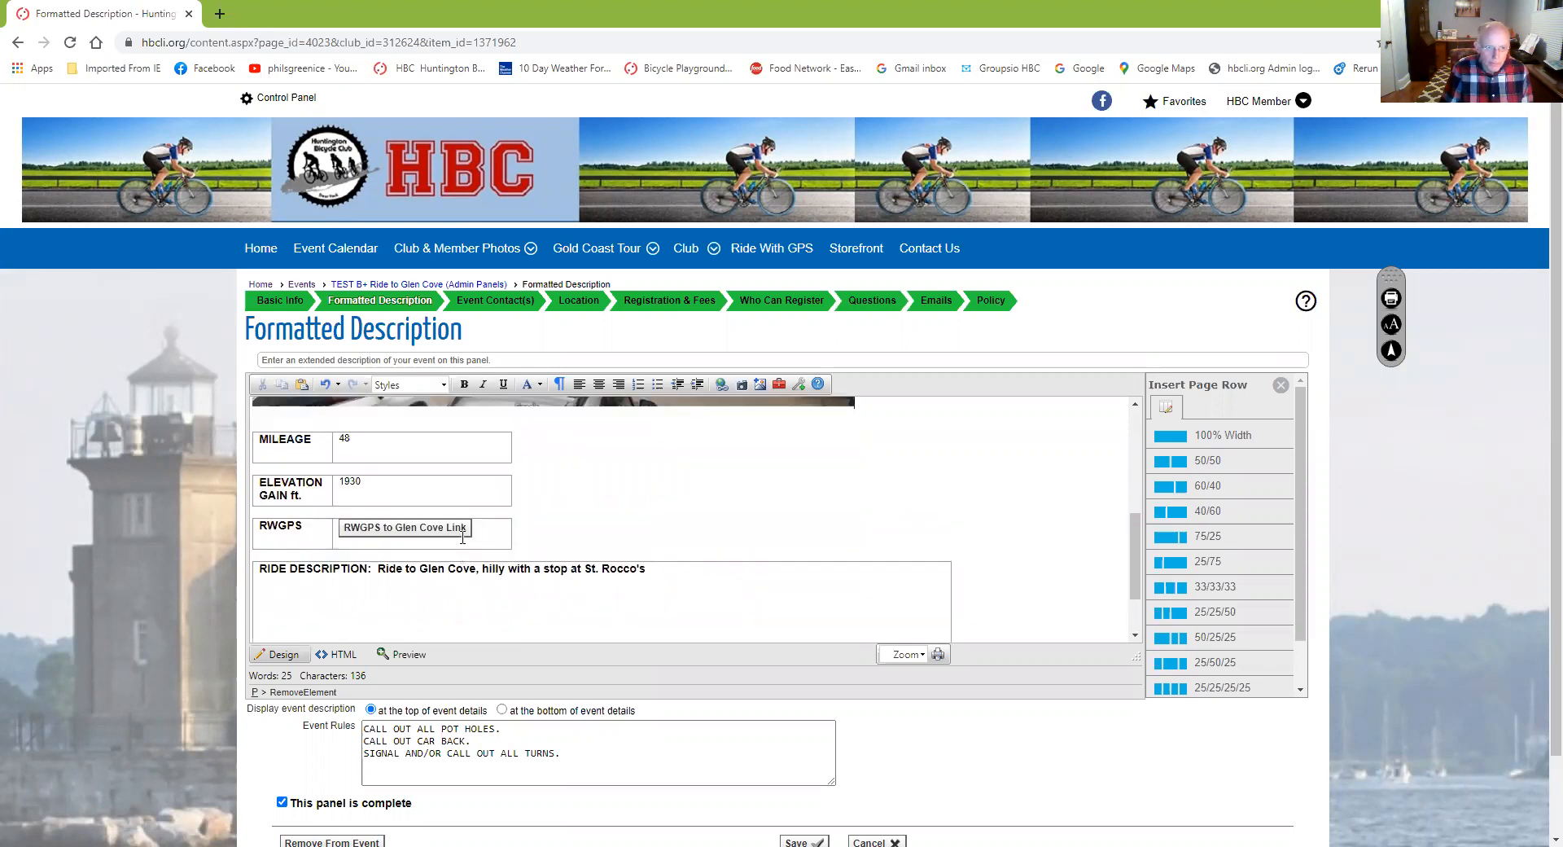
scroll(505, 601, down, 1)
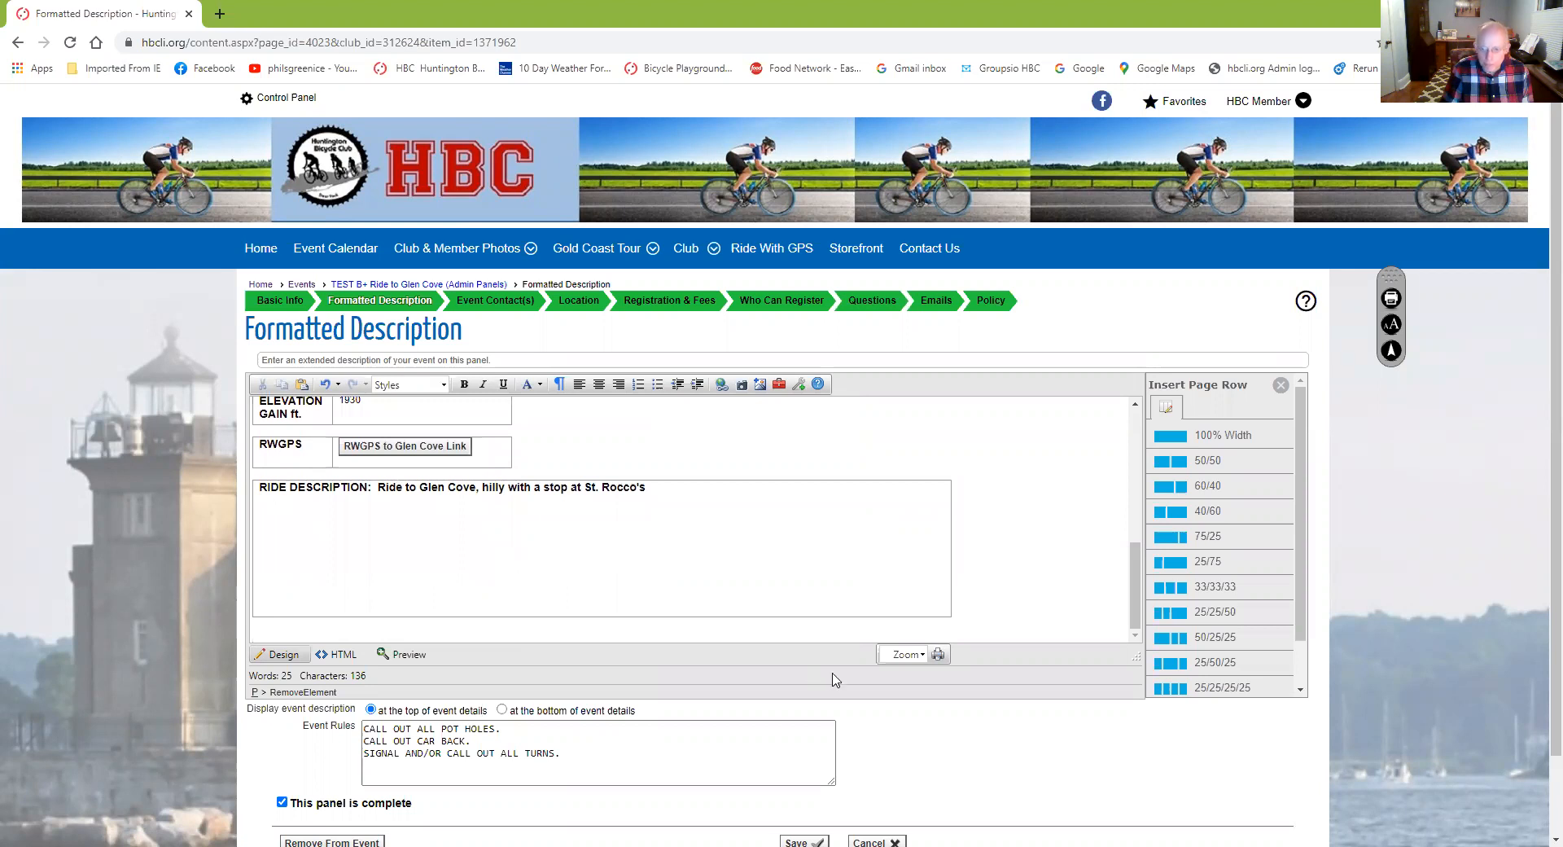
scroll(831, 680, down, 1)
click(803, 762)
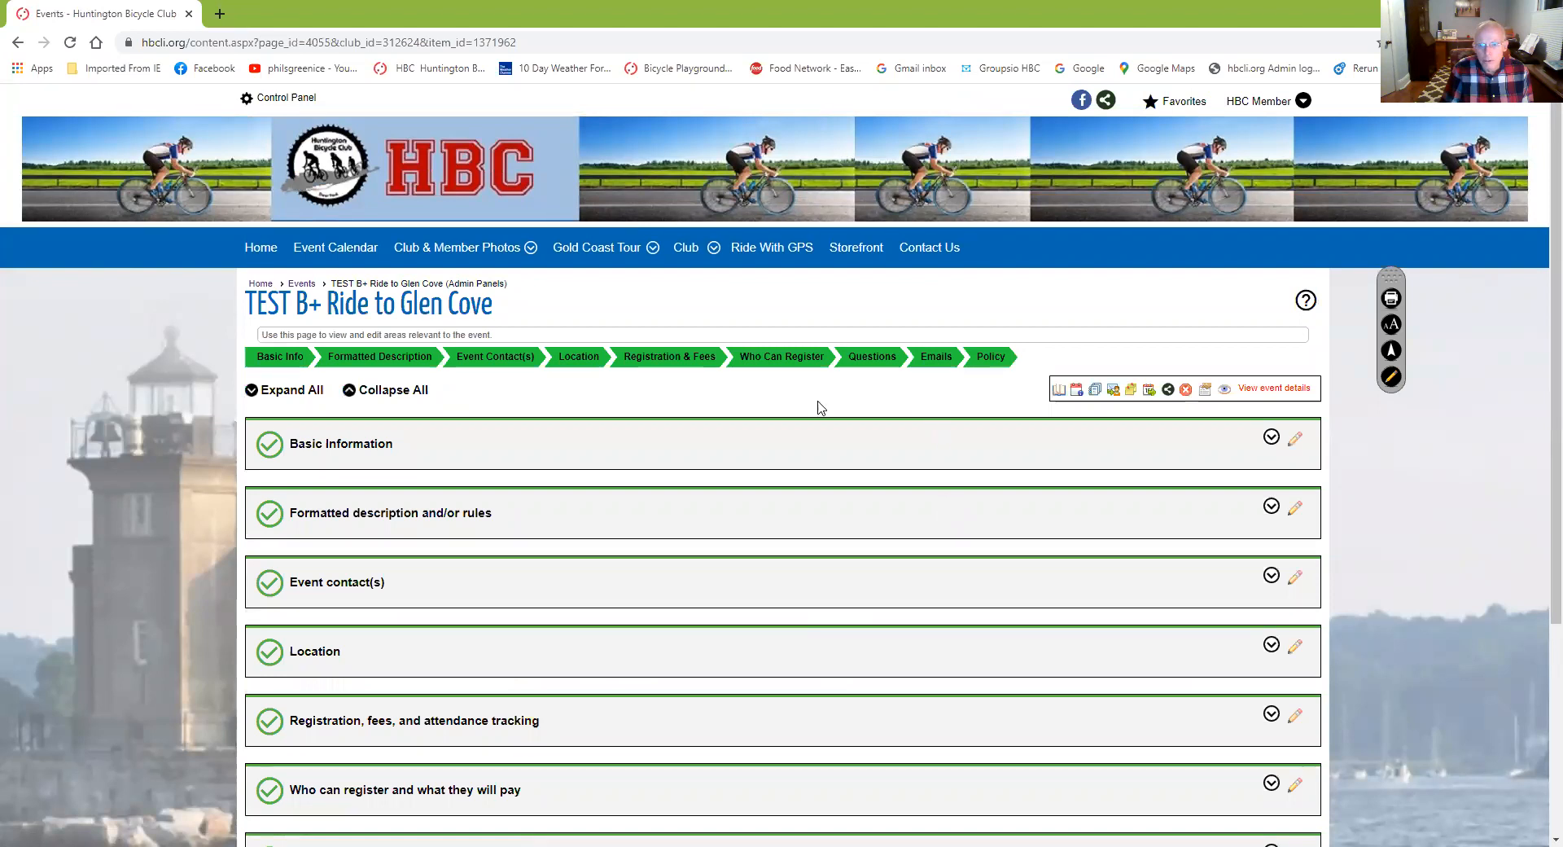
Check the Smith Street Lot location without changing it, then view the Emails settings
click(583, 361)
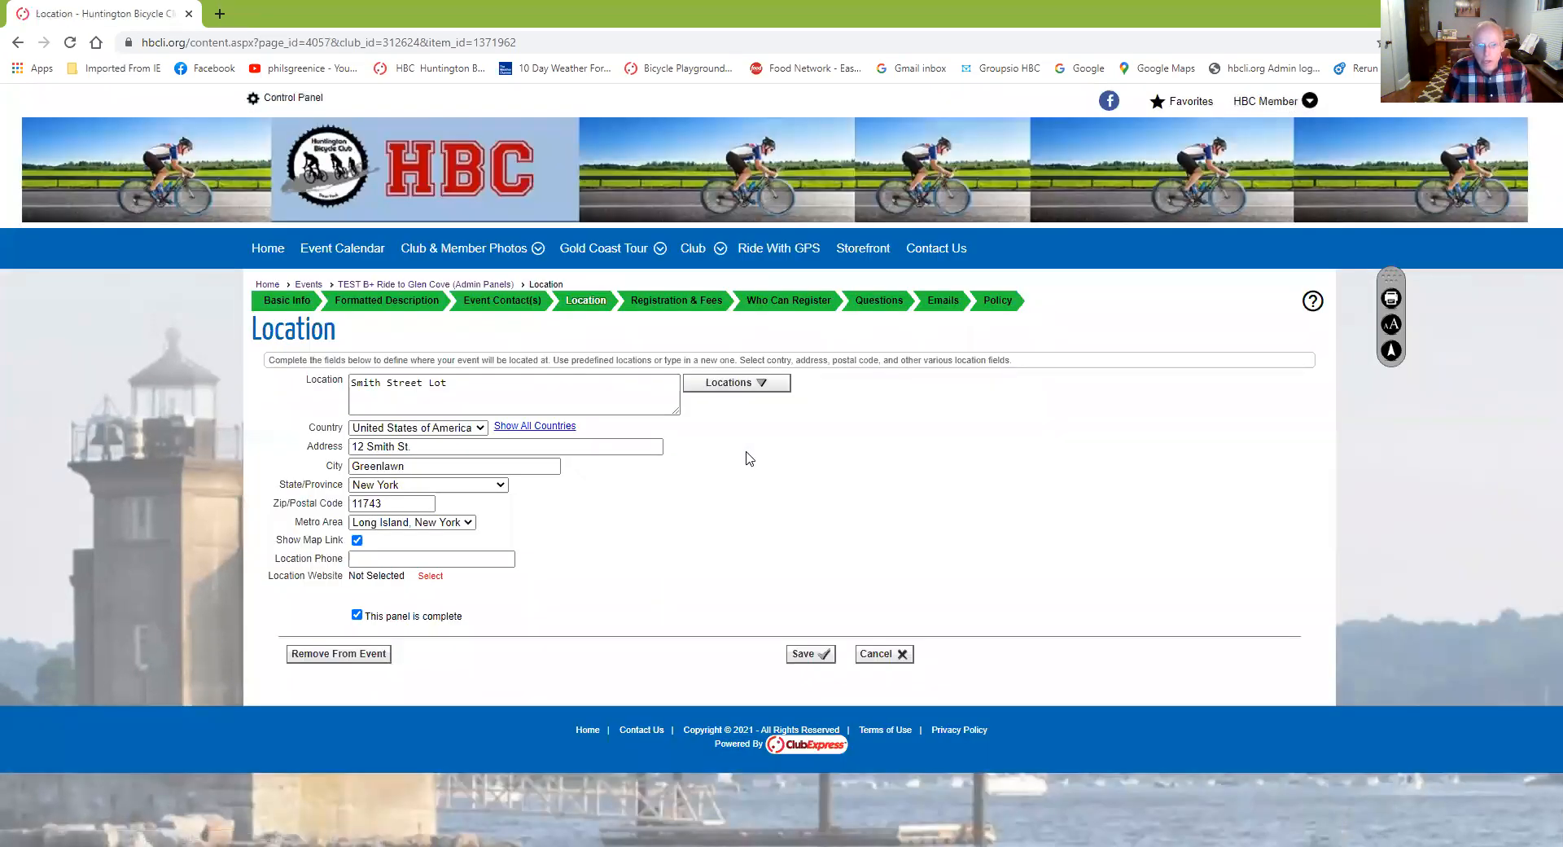
click(762, 386)
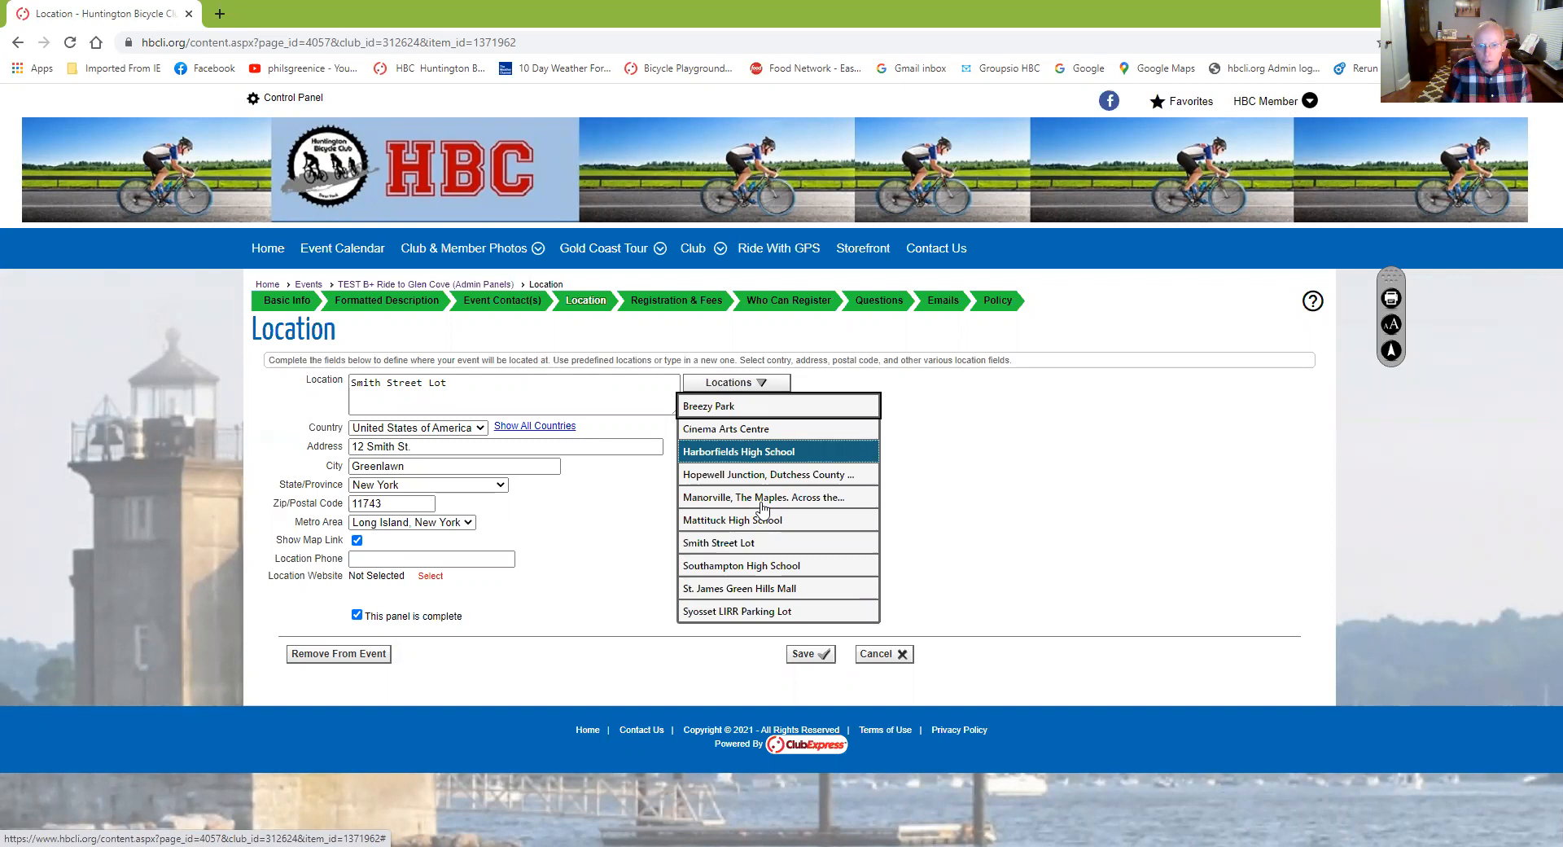
click(923, 480)
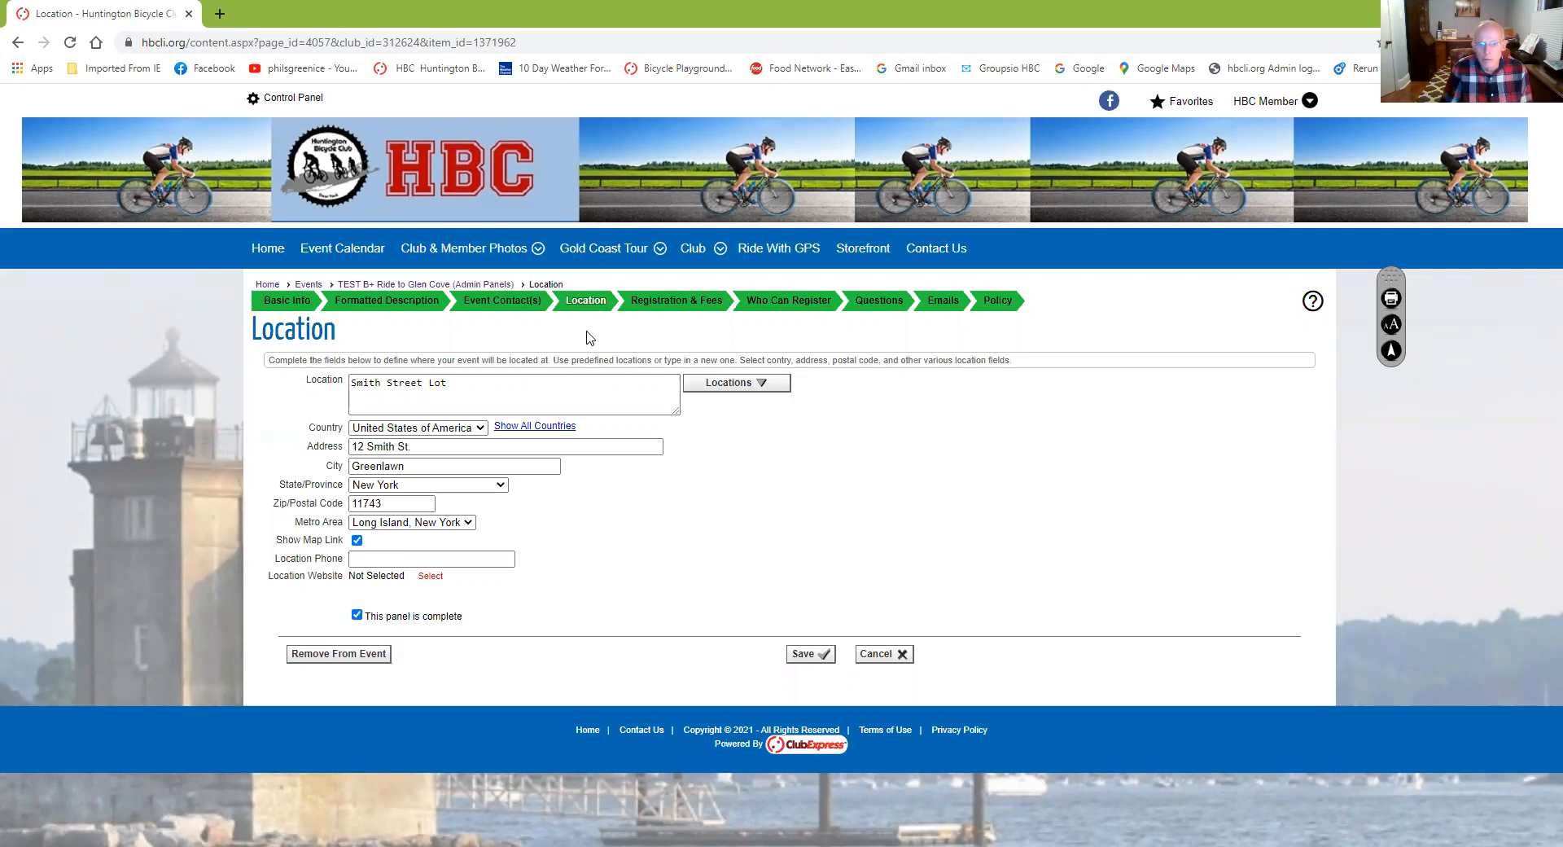
click(934, 308)
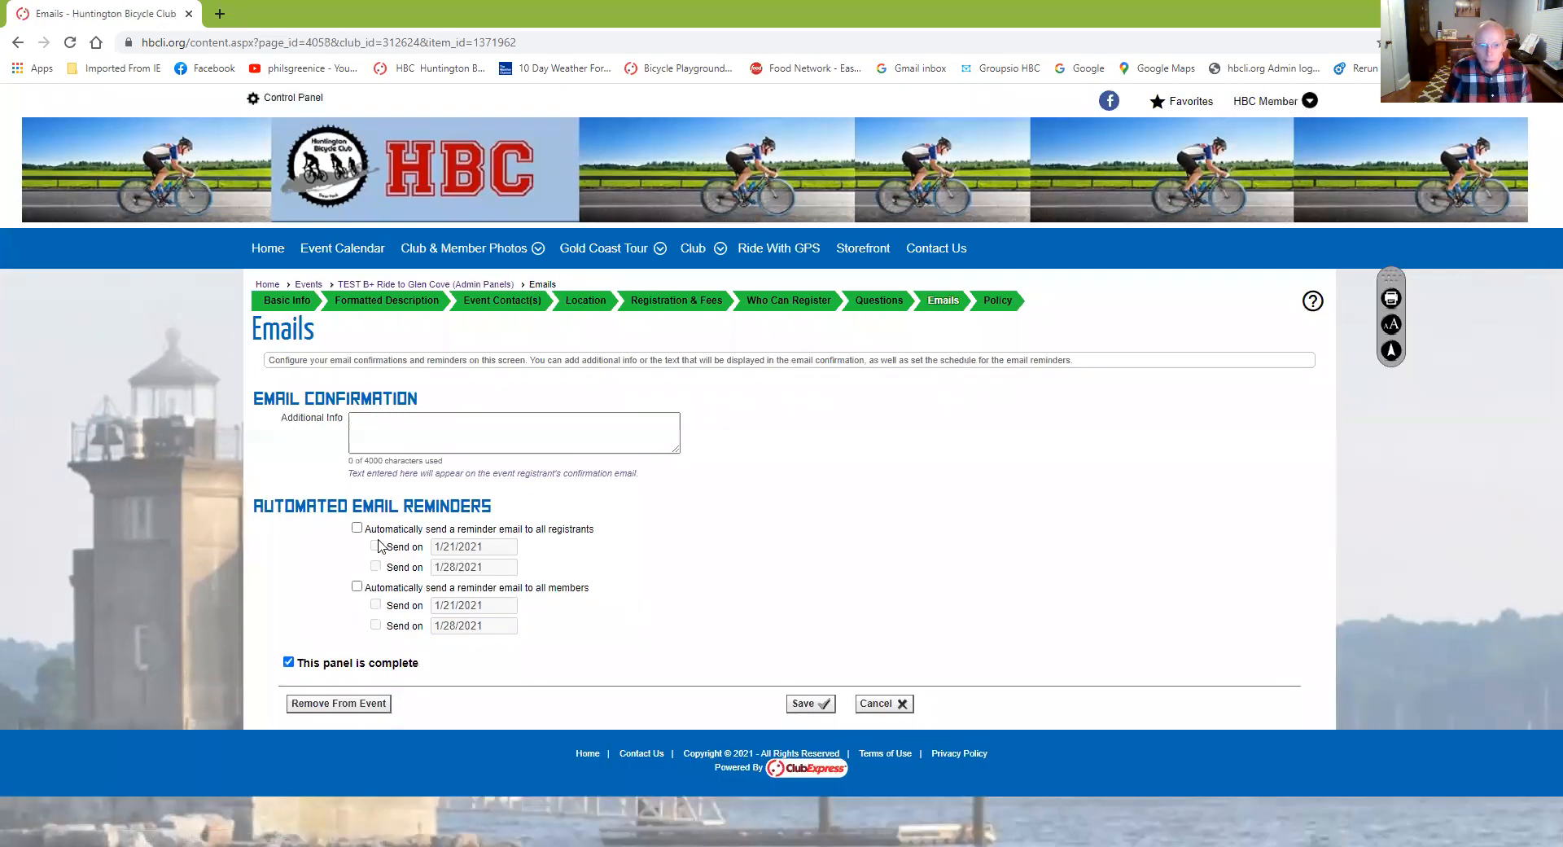
Turn on a reminder email to all registrants sent on 01/29/2021 and save
click(356, 527)
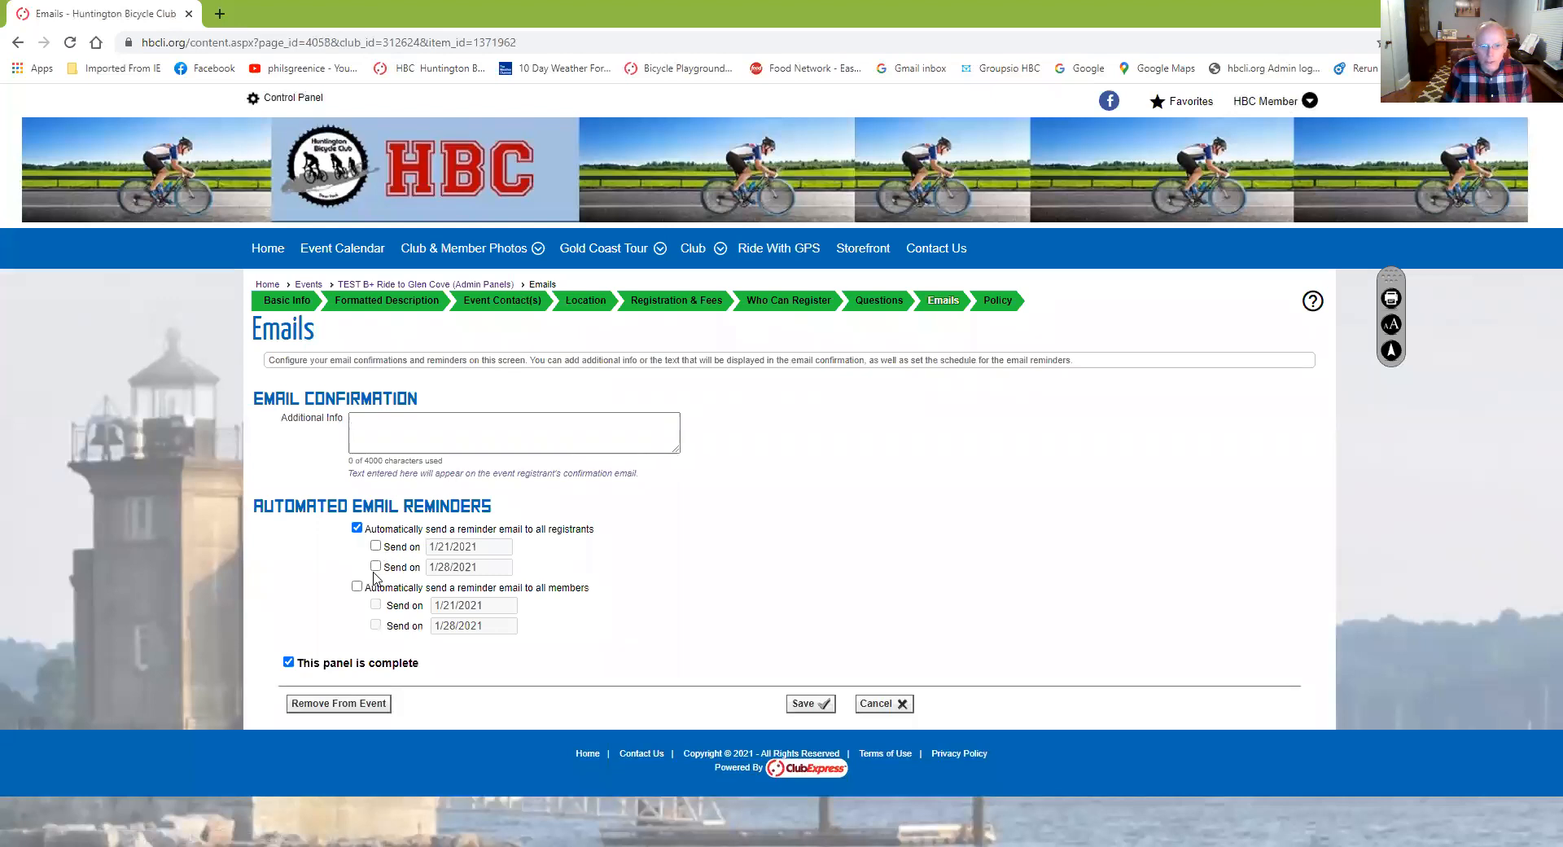
click(376, 546)
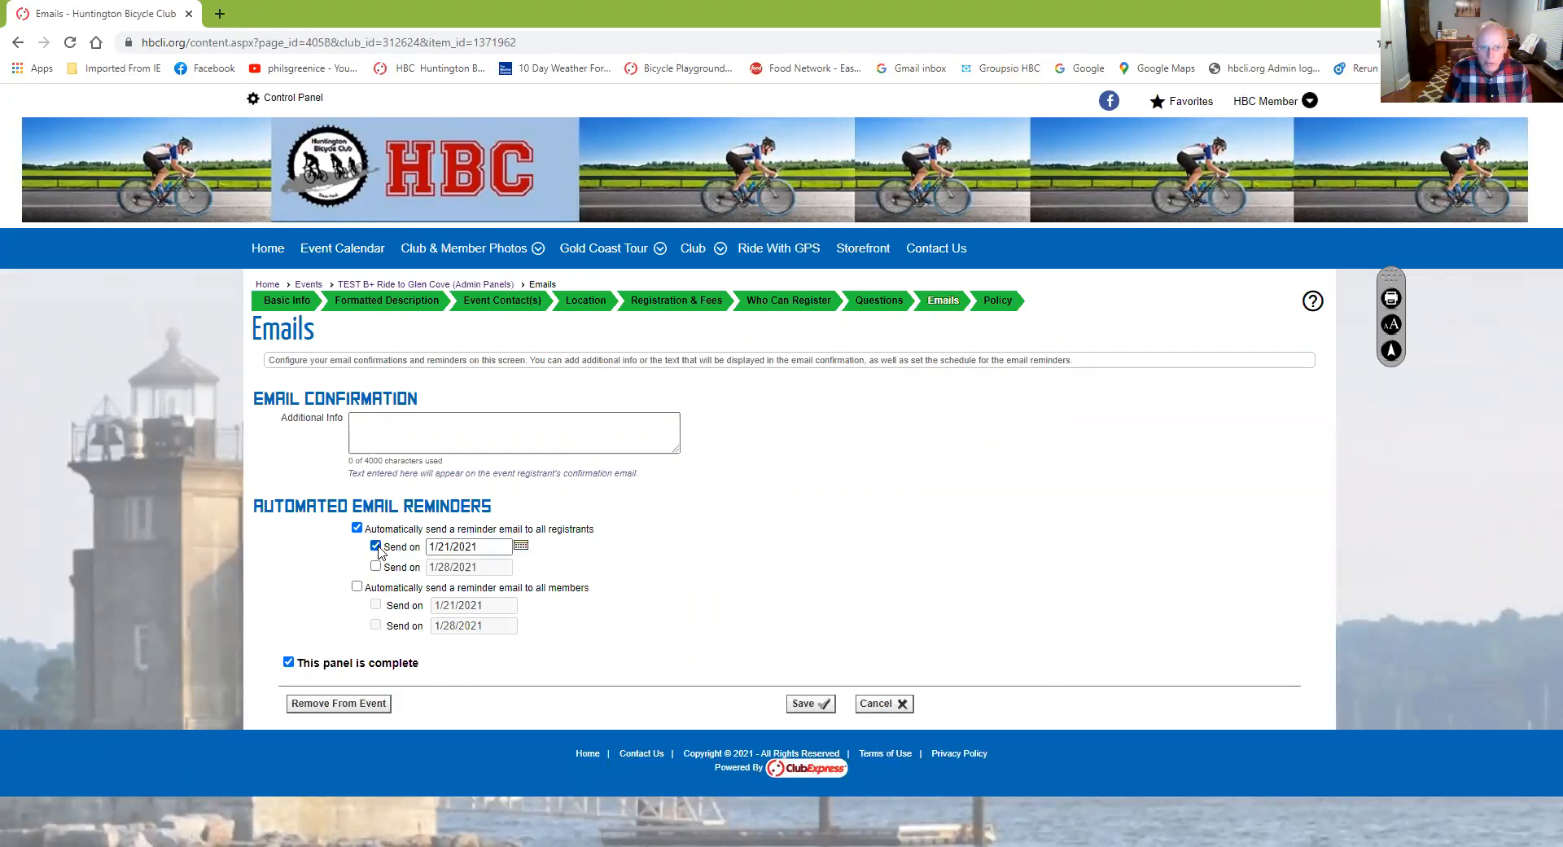
click(520, 547)
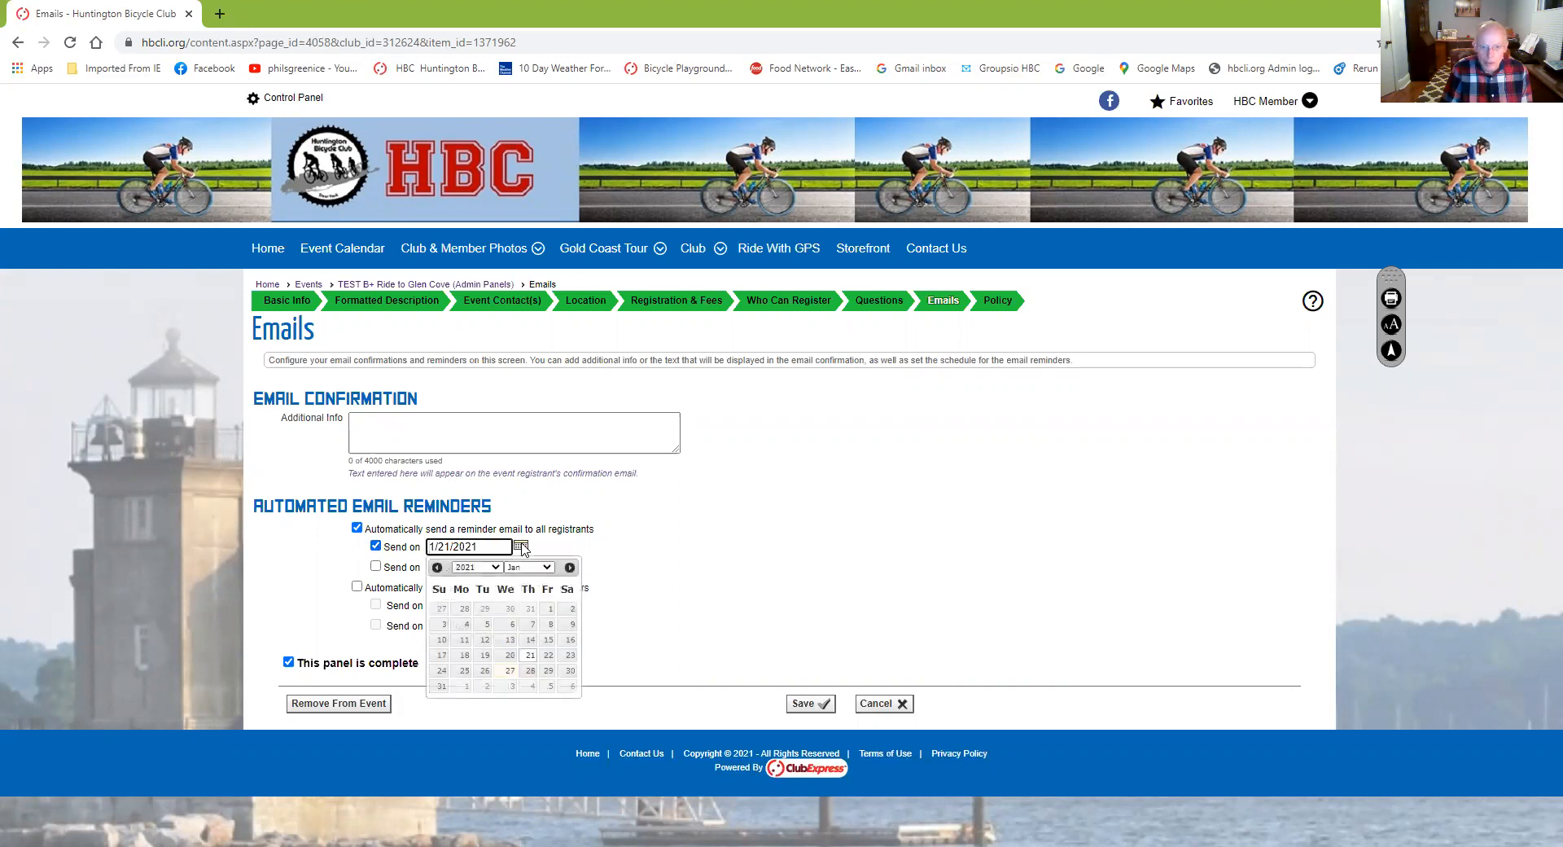
click(549, 673)
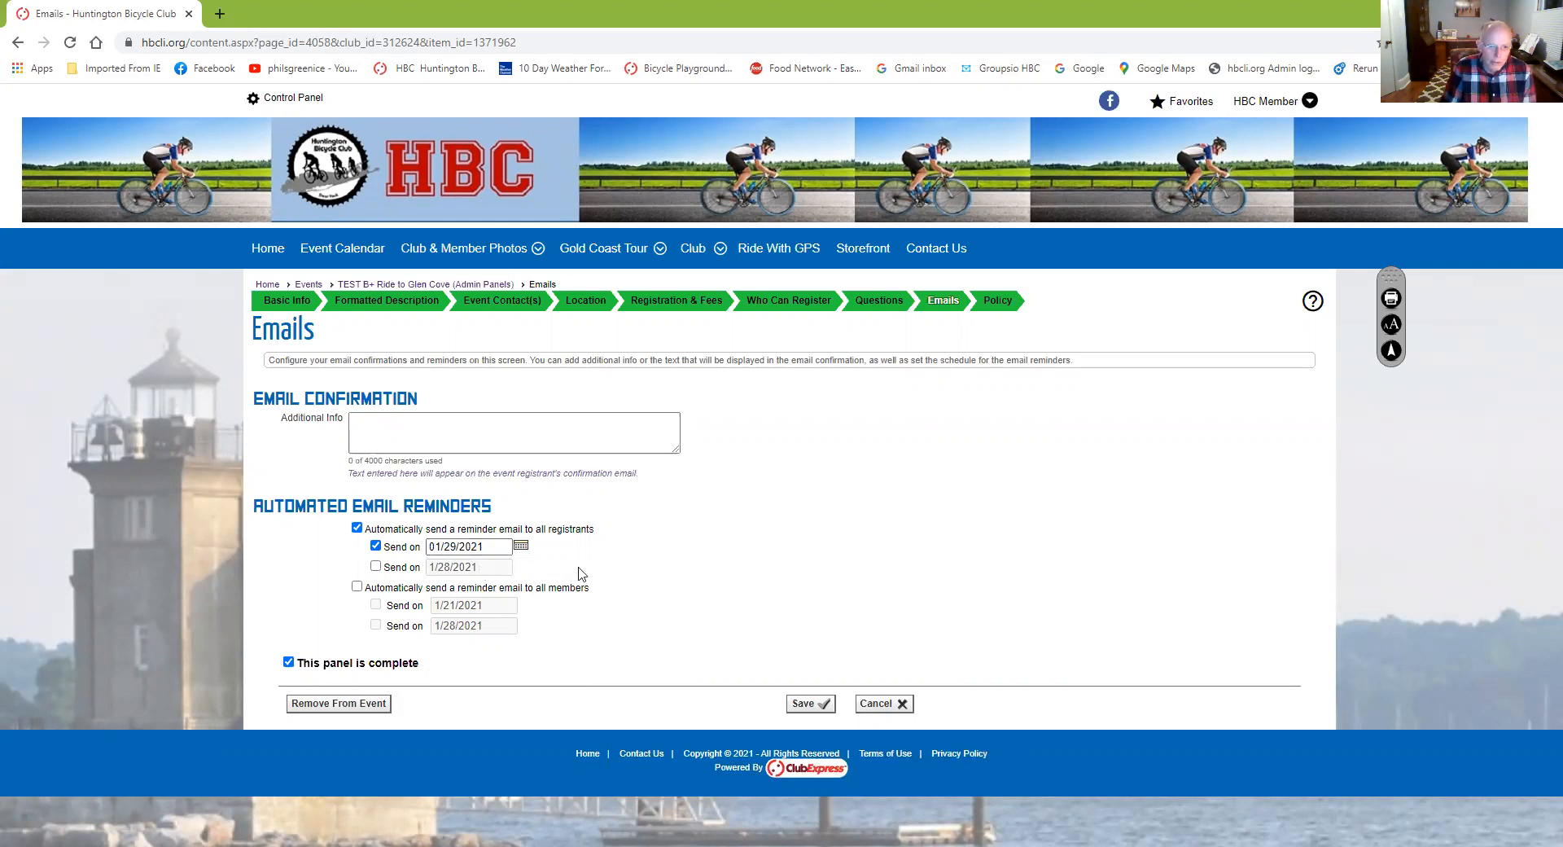
click(804, 705)
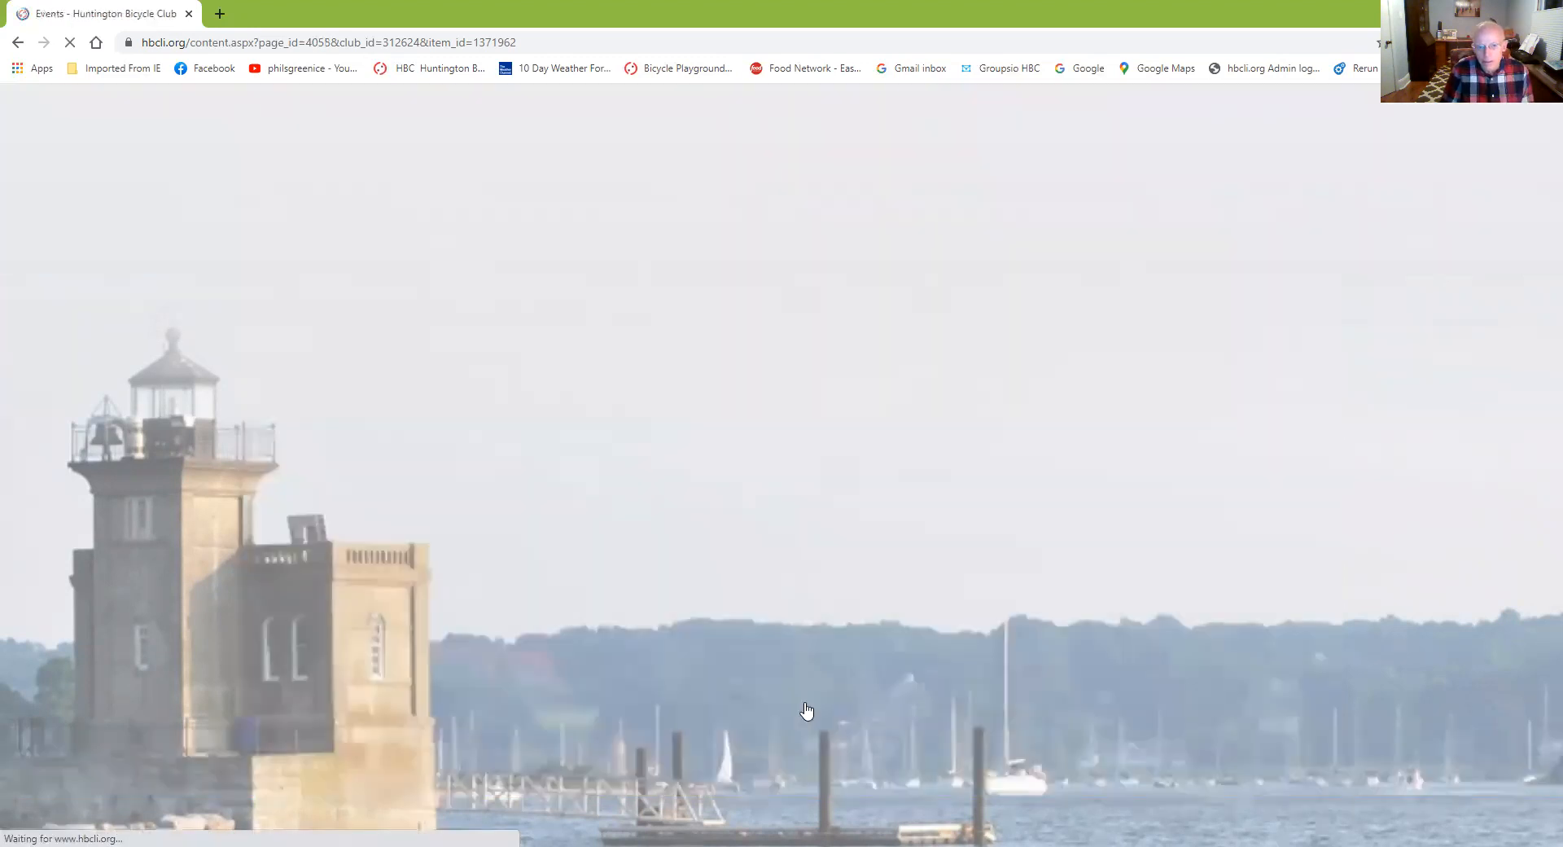
Expand the Basic Information panel to see title, short description, category, visibility and dates
scroll(621, 621, down, 3)
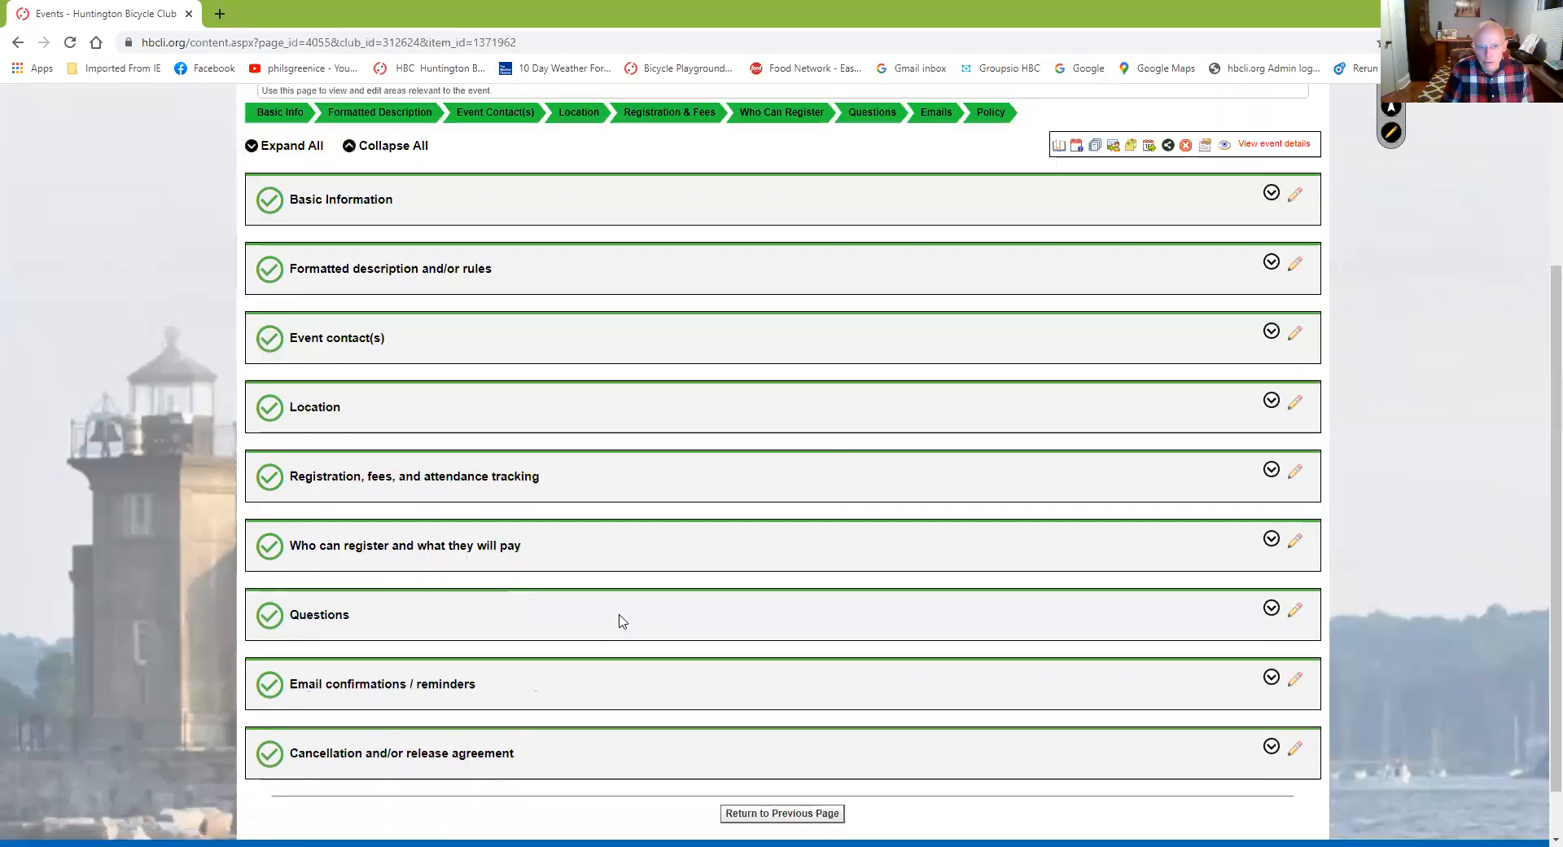
scroll(621, 621, up, 3)
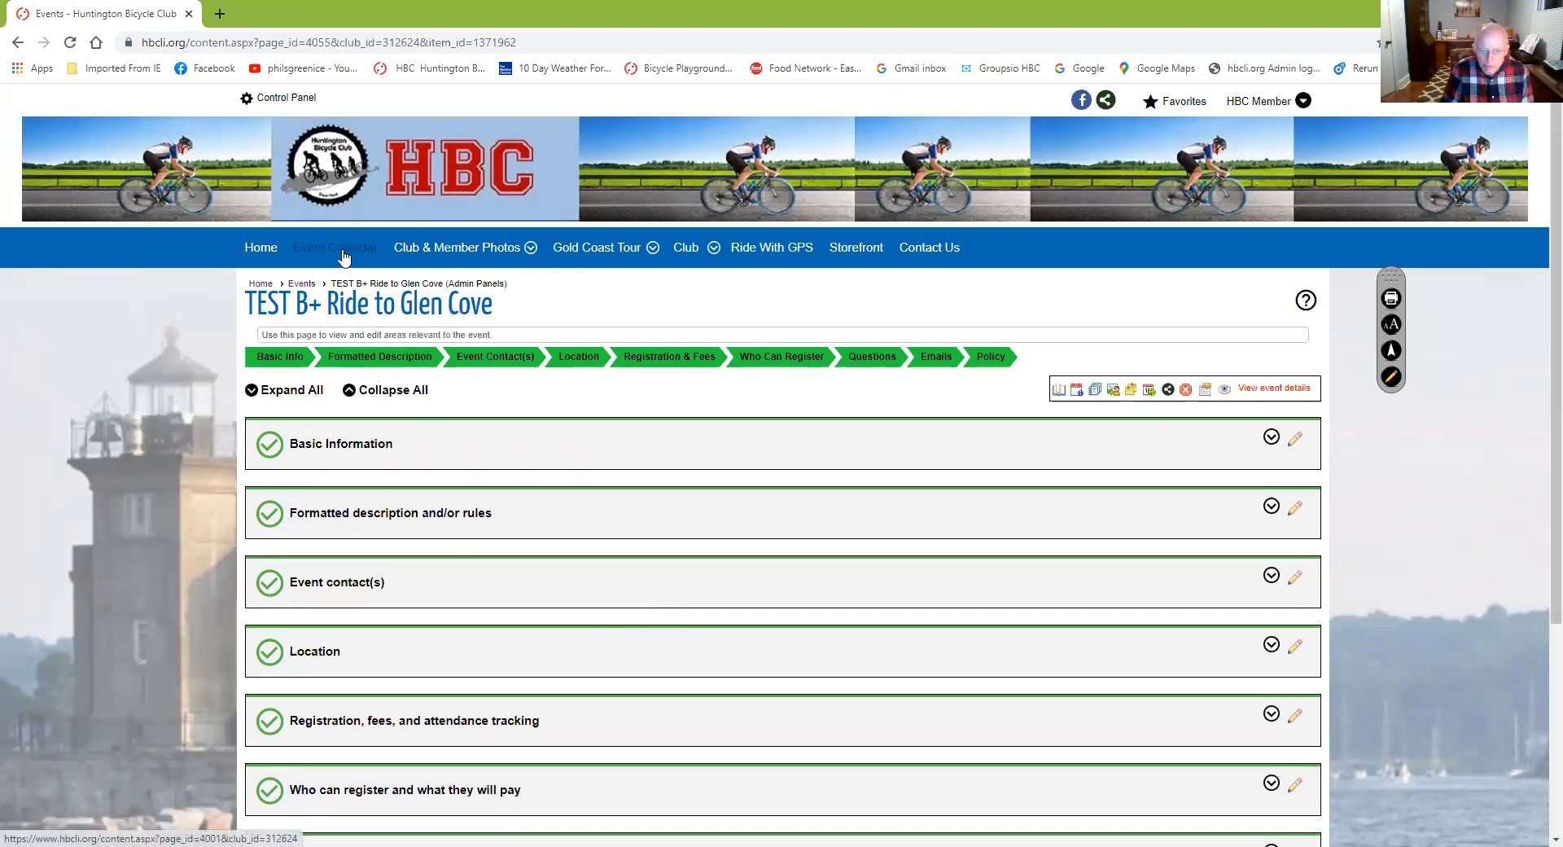
click(268, 451)
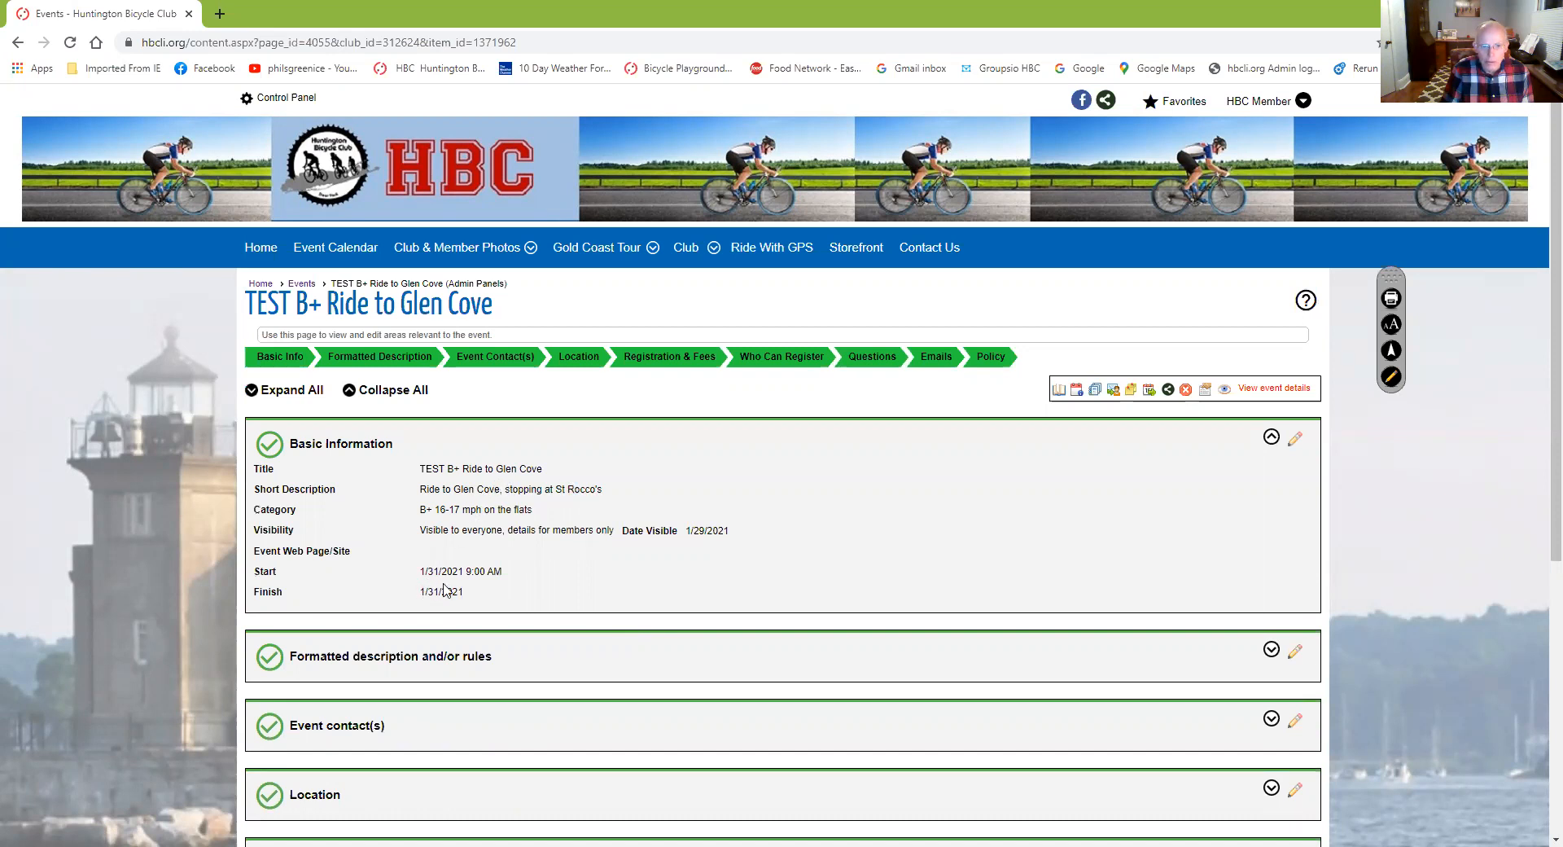
Open the Event Calendar and show More Info for the Jan 31 TEST B+ ride
click(318, 247)
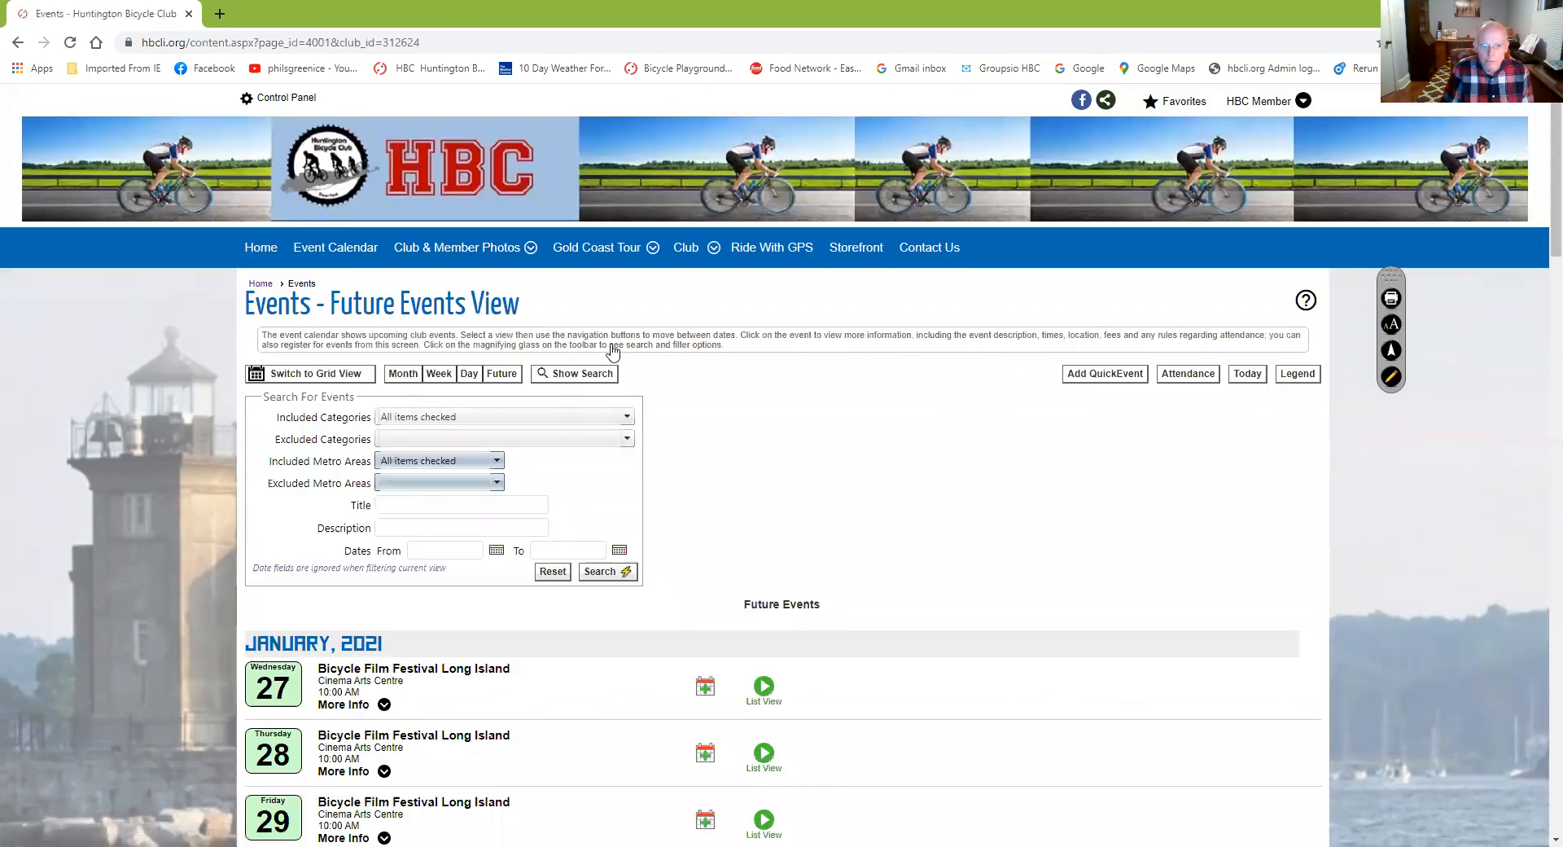
scroll(840, 487, down, 6)
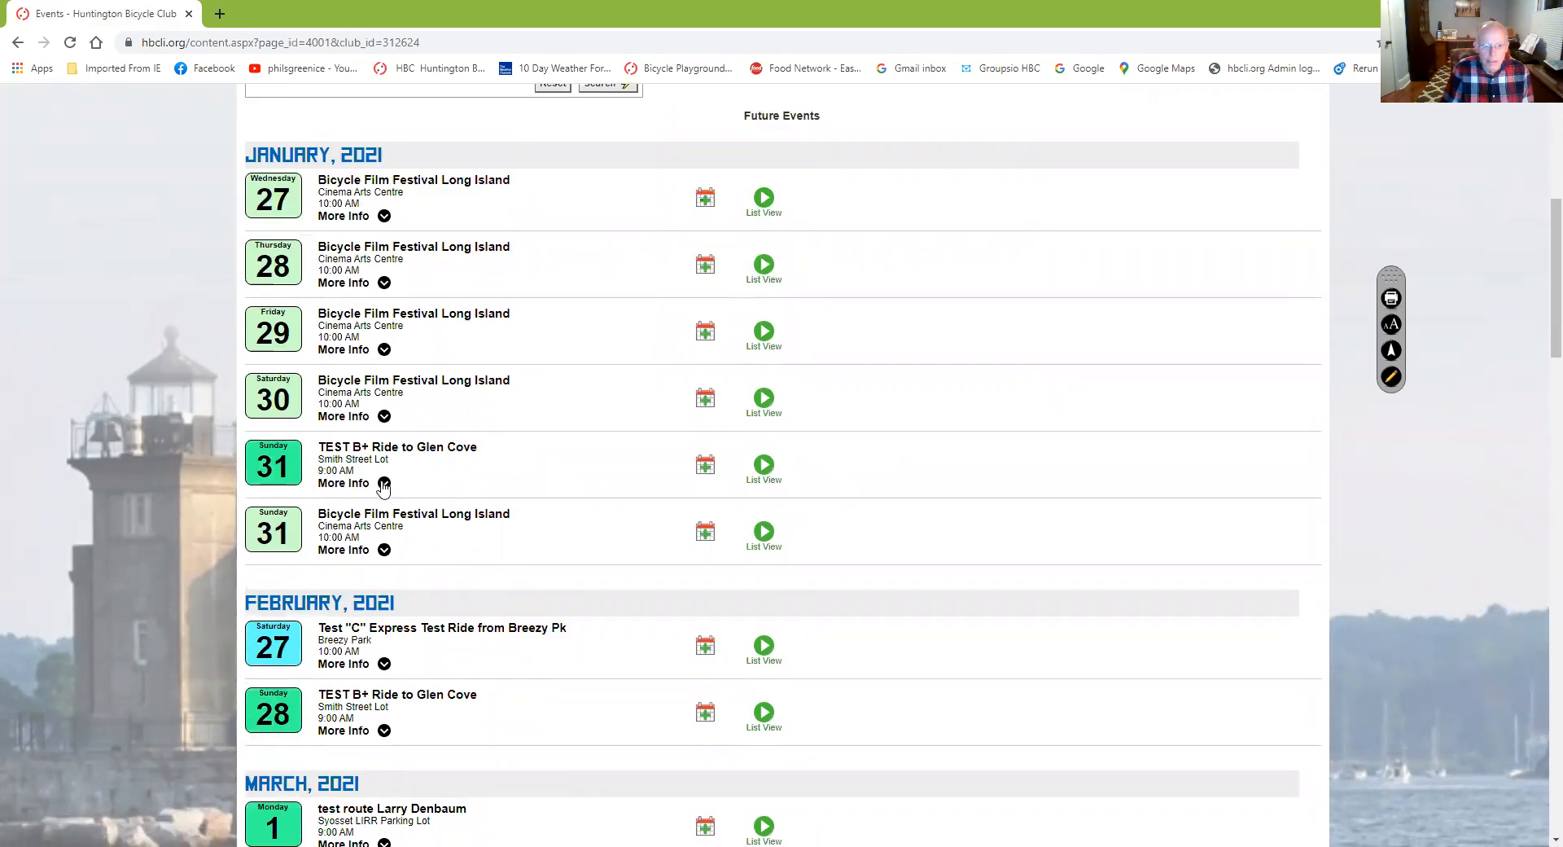
click(383, 485)
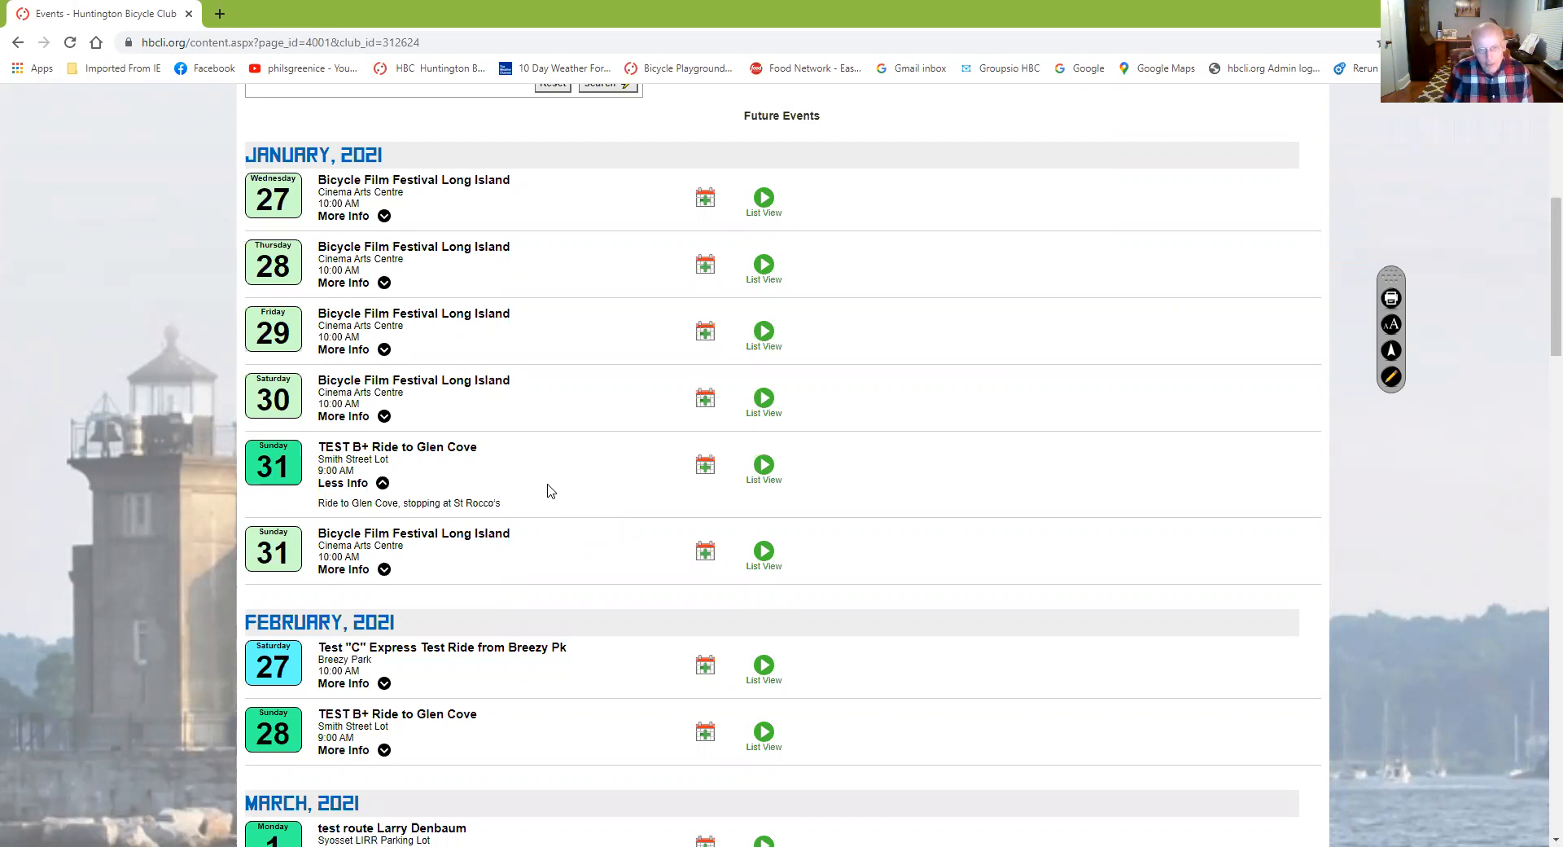
Open the Jan 31 TEST B+ Ride to Glen Cove event page, review its details, and start signing up
click(763, 466)
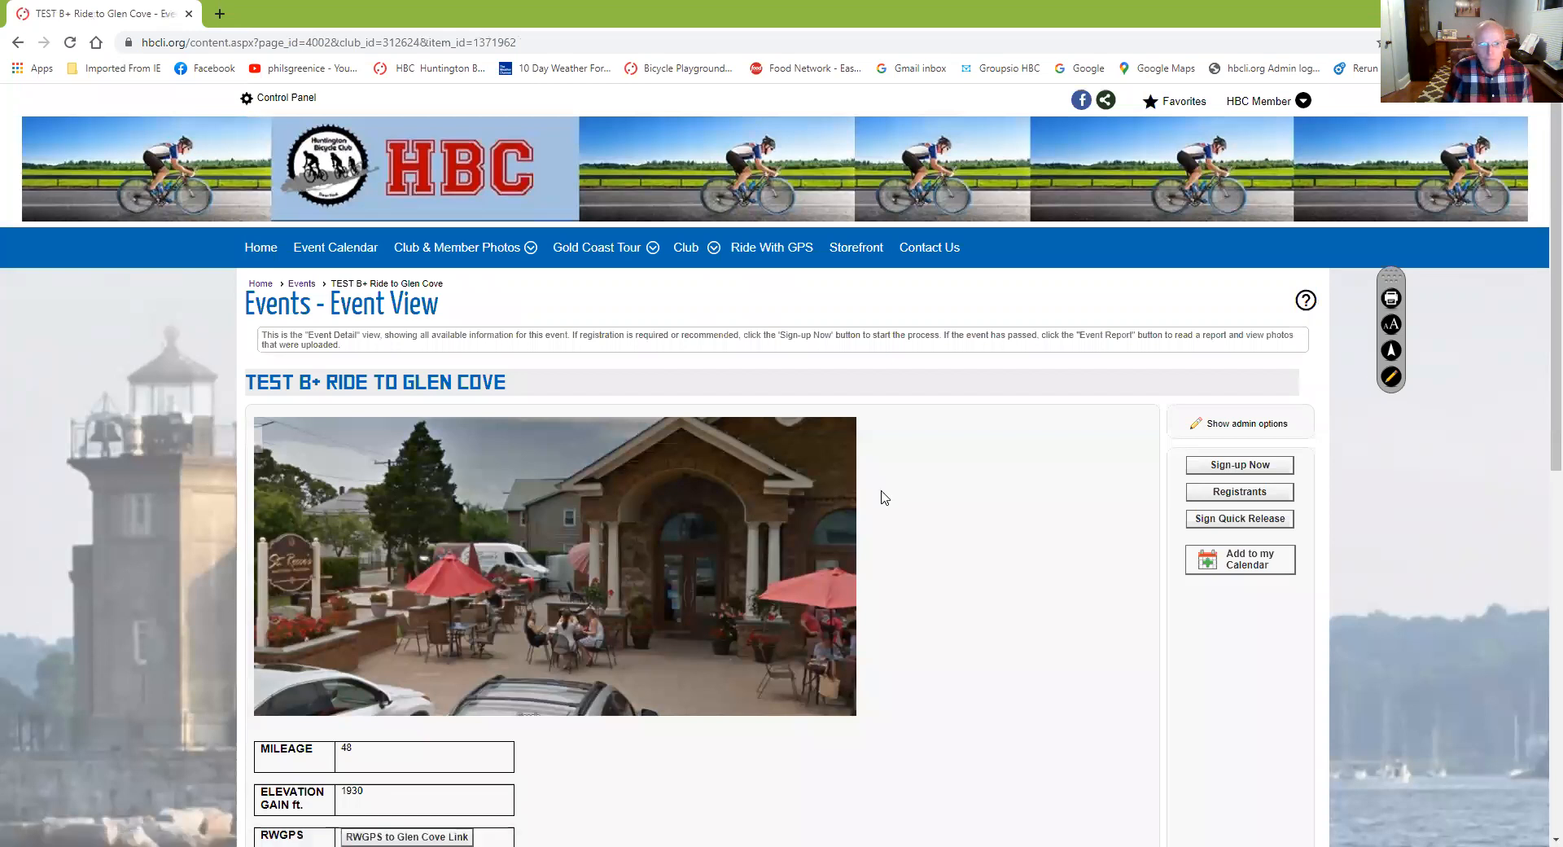
scroll(926, 500, down, 7)
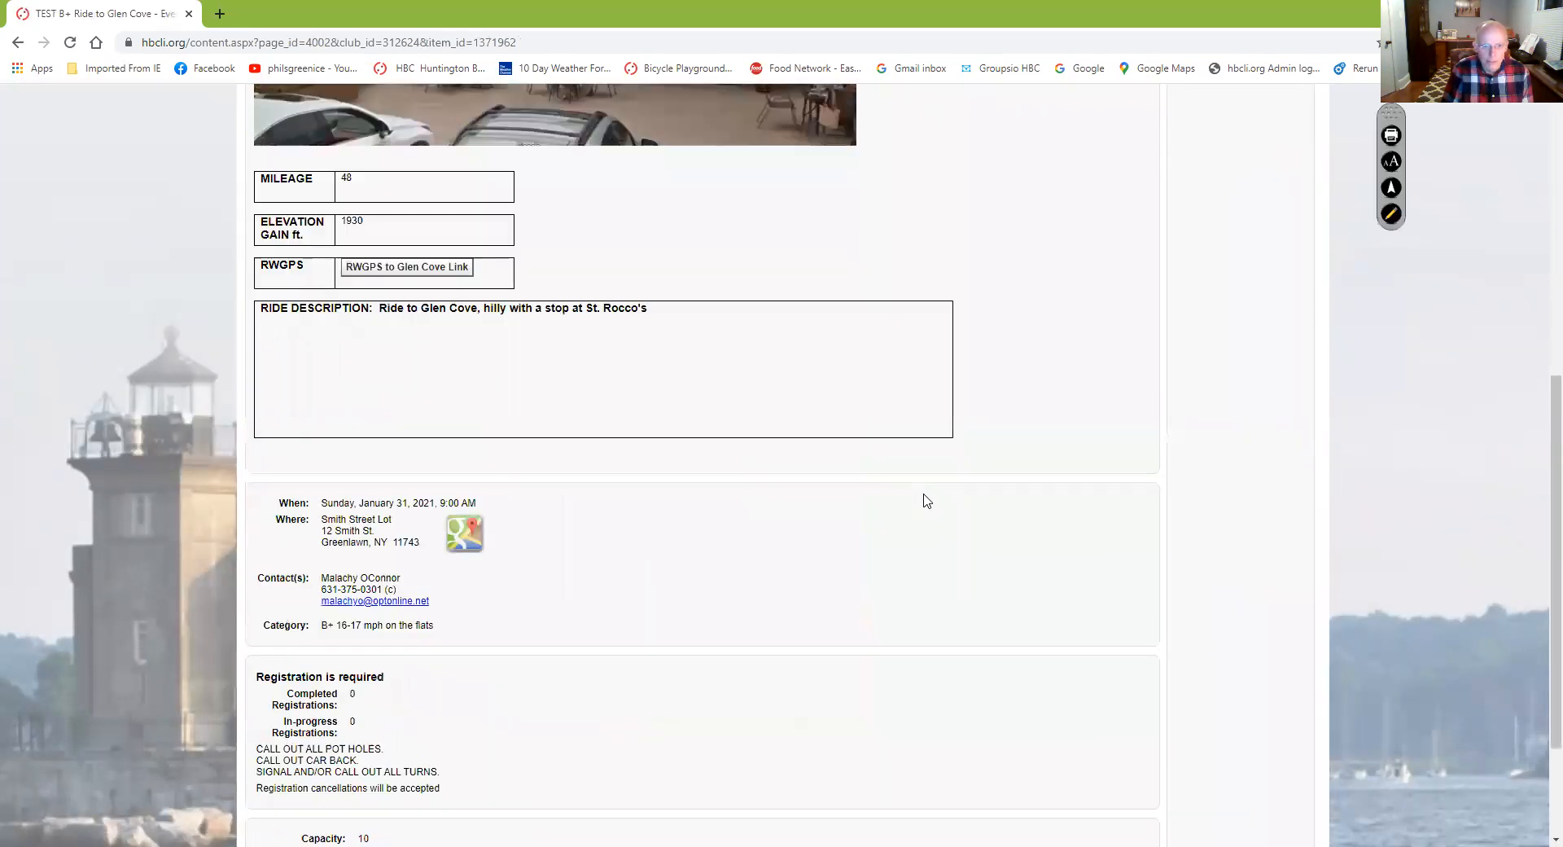
scroll(927, 500, down, 2)
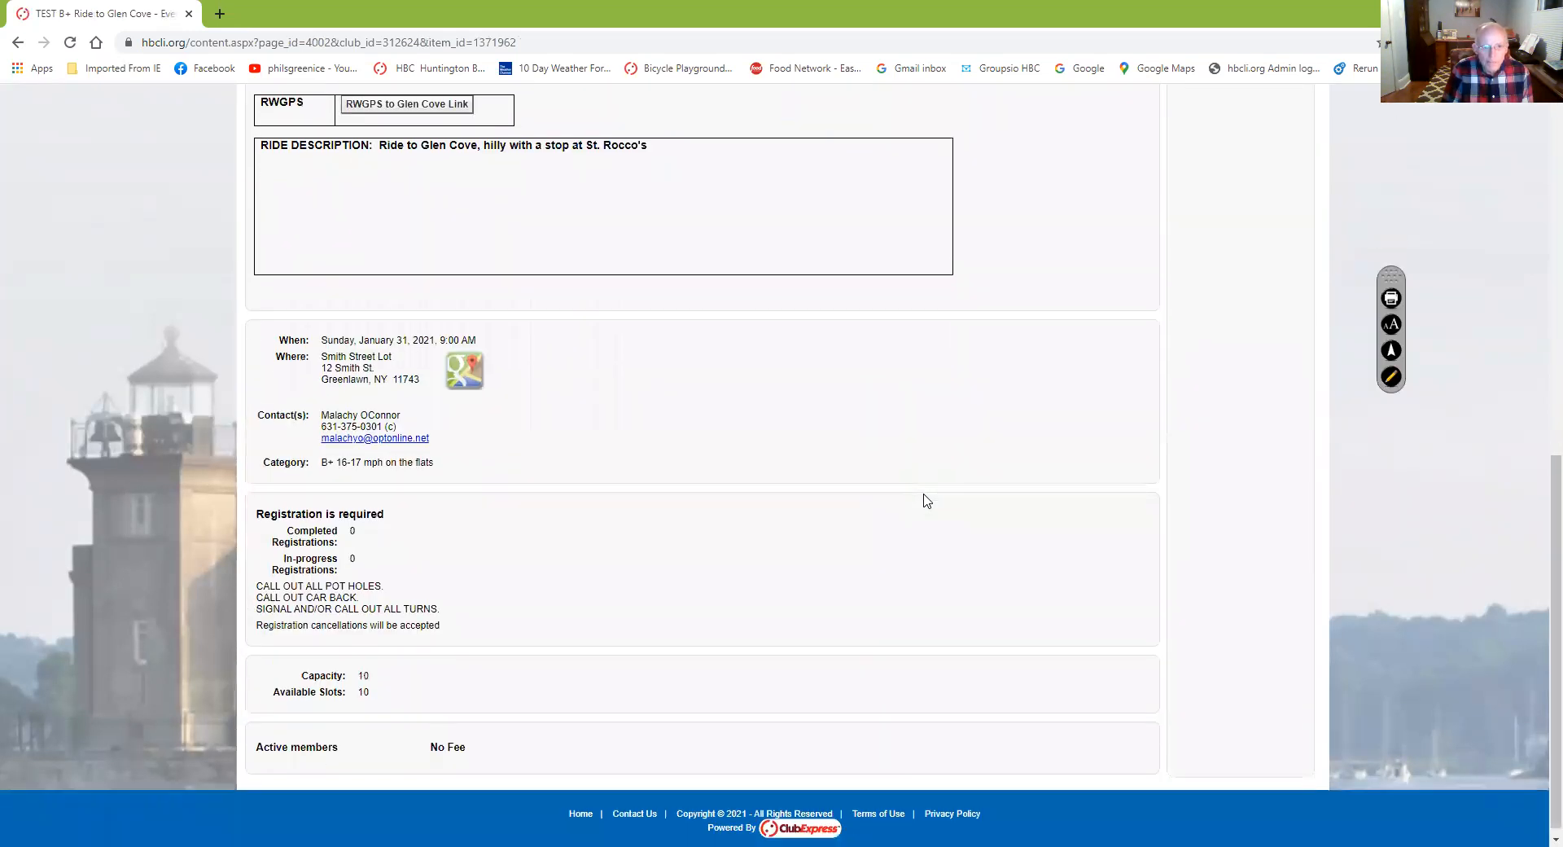
scroll(583, 447, up, 7)
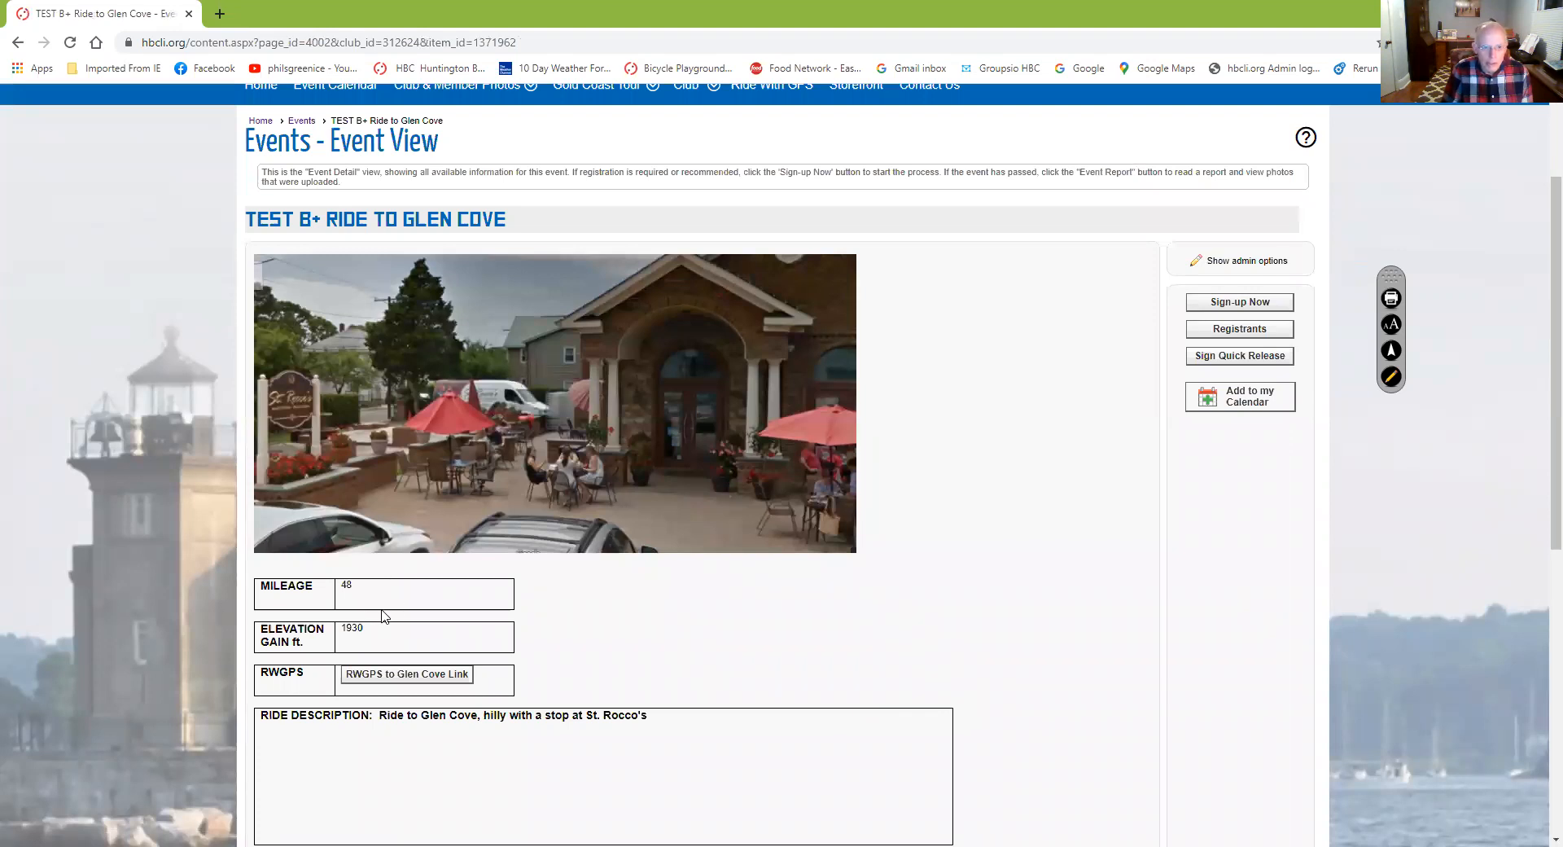
scroll(489, 701, down, 6)
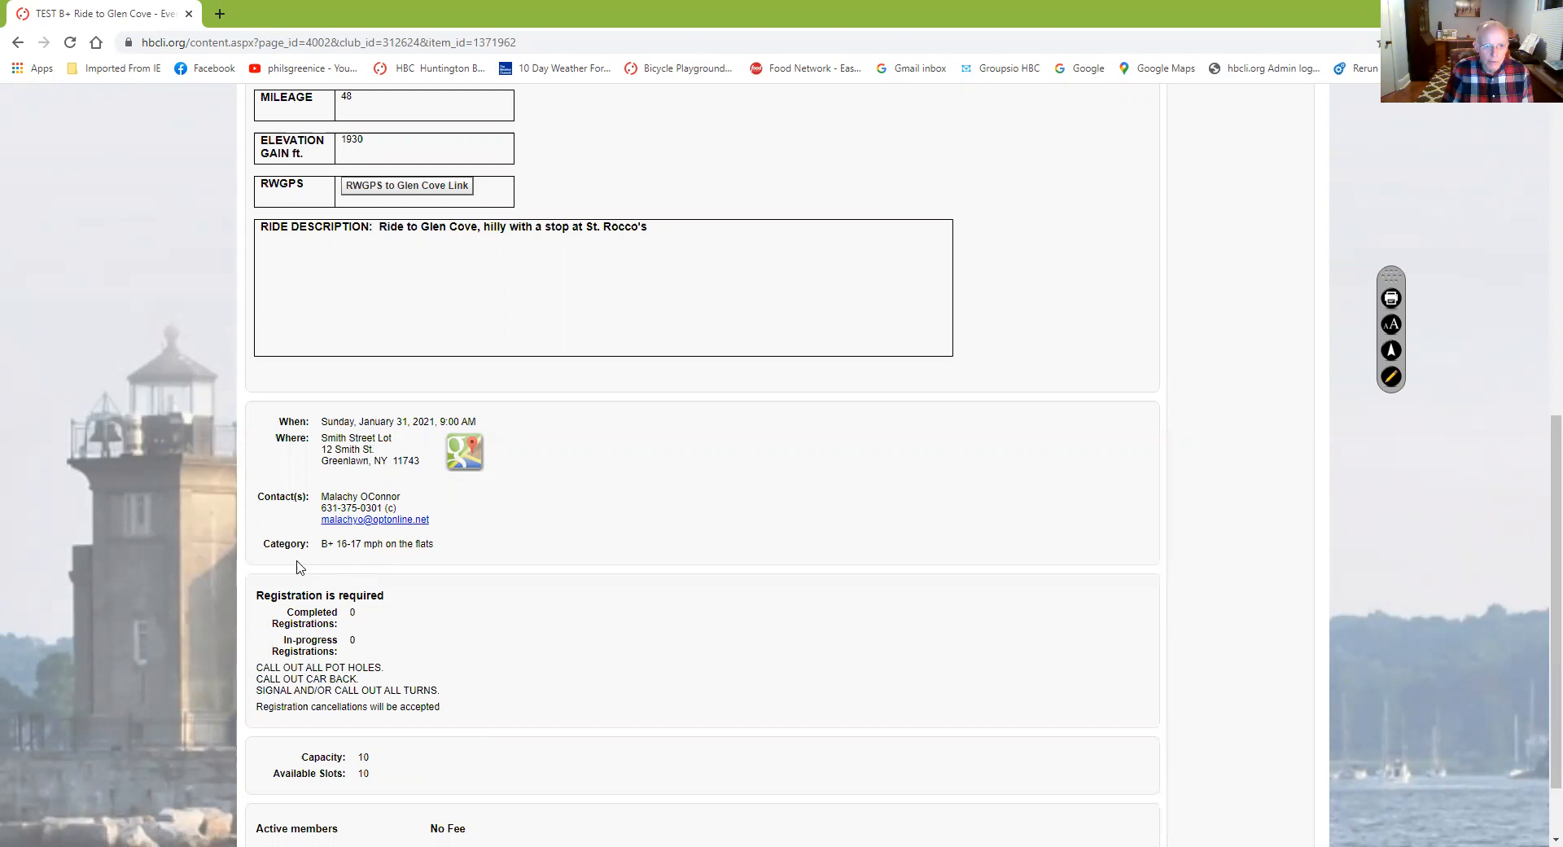
scroll(420, 578, down, 2)
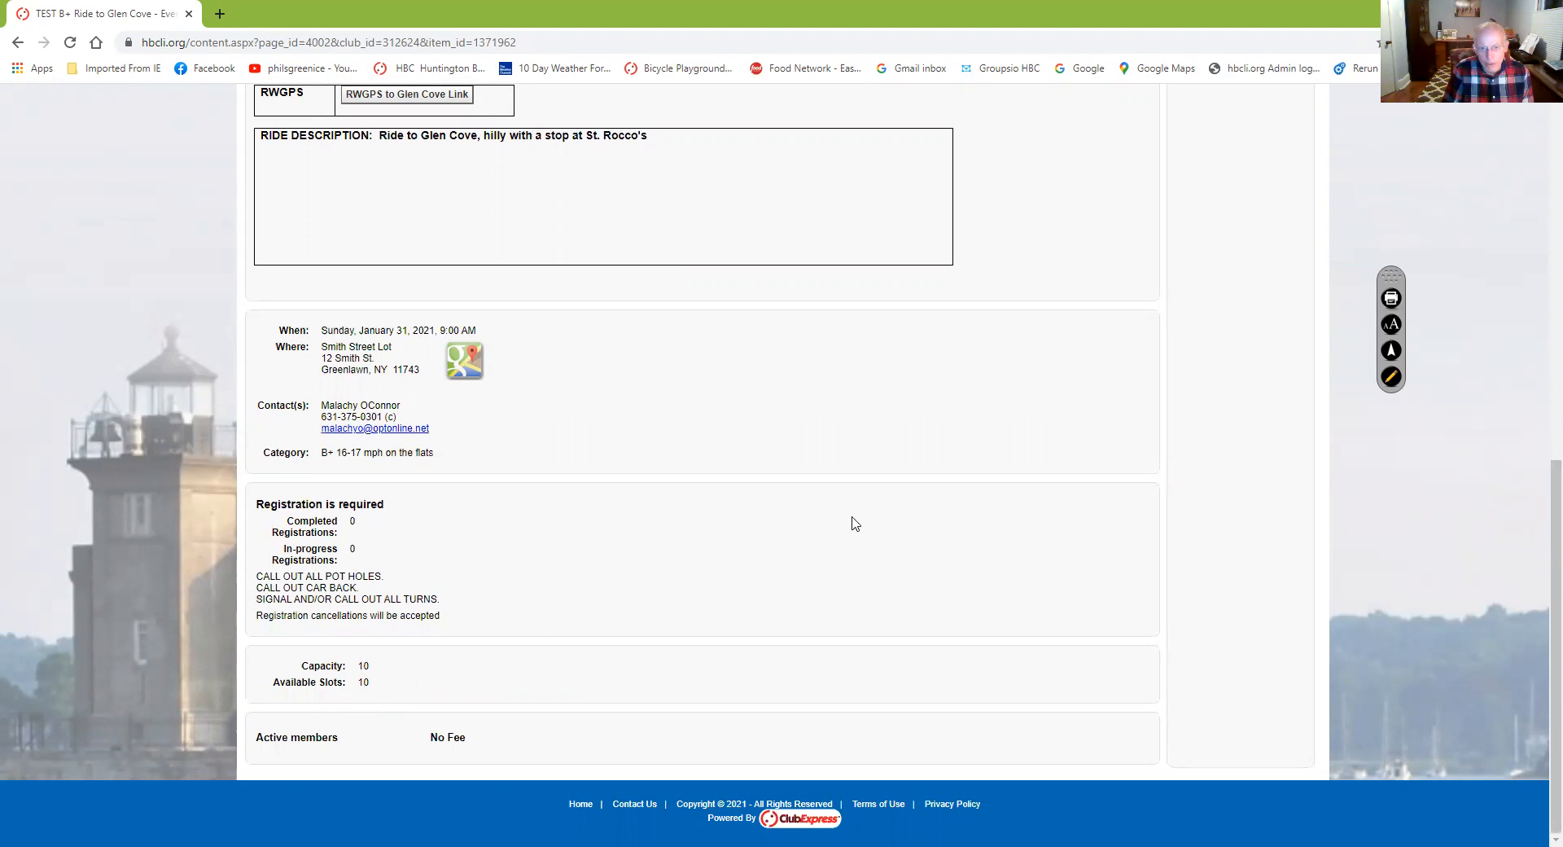
scroll(855, 523, up, 7)
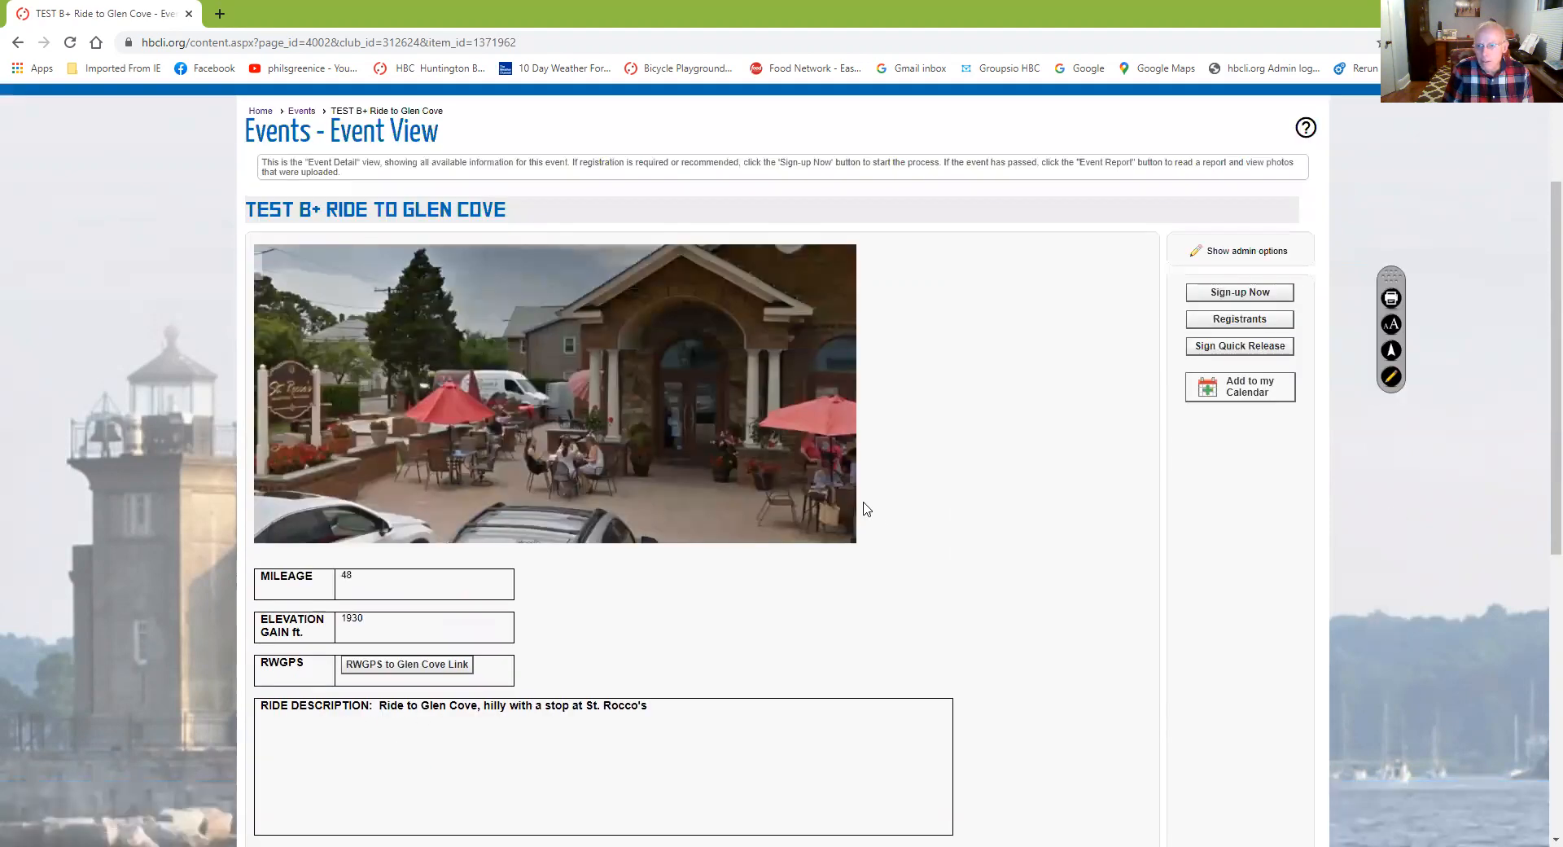
scroll(939, 470, up, 2)
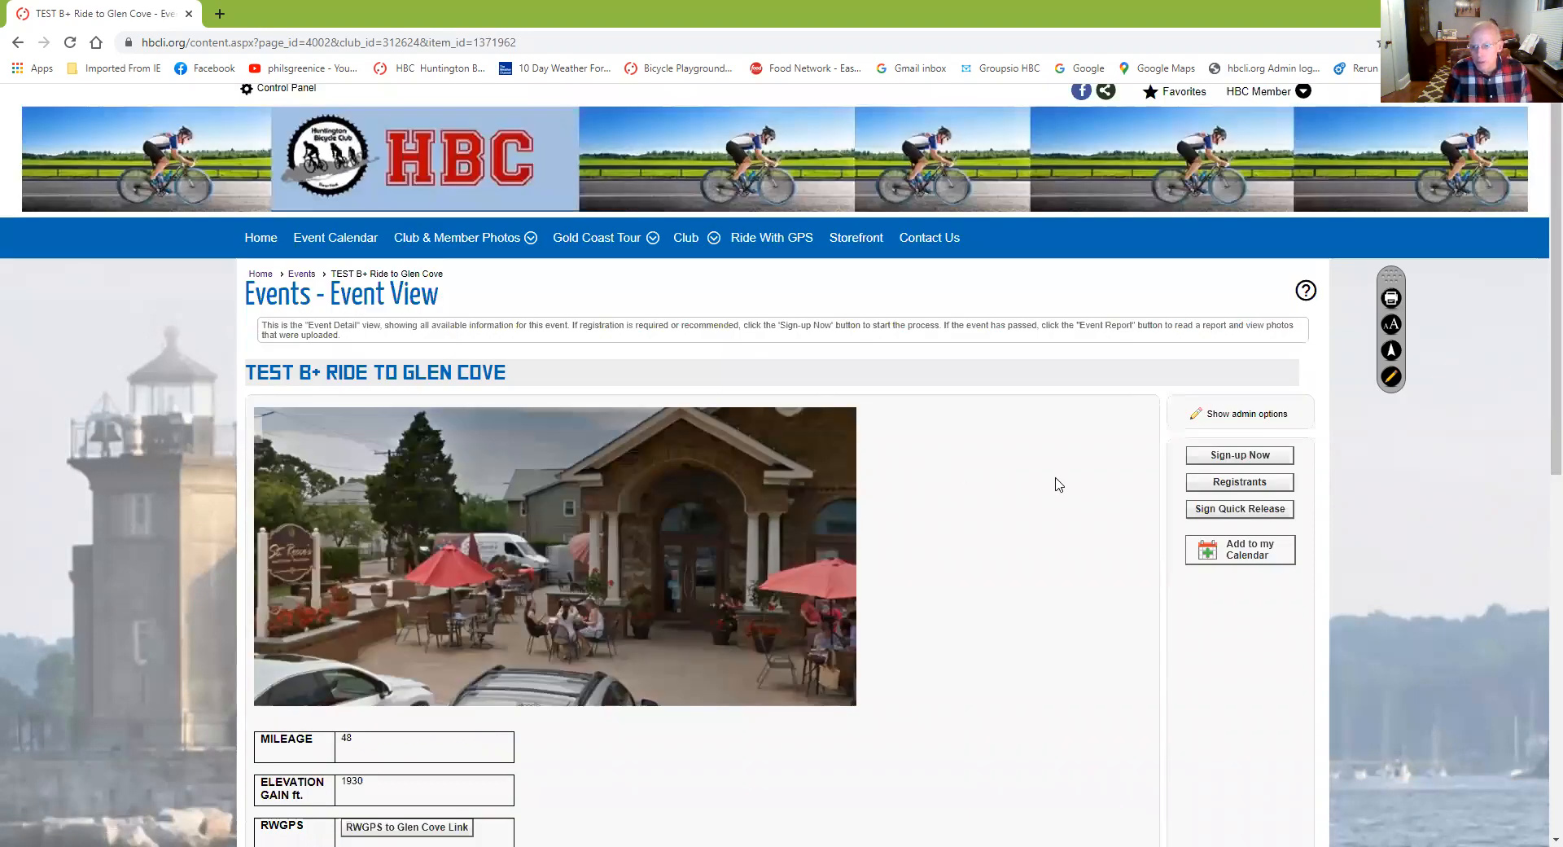
click(1254, 470)
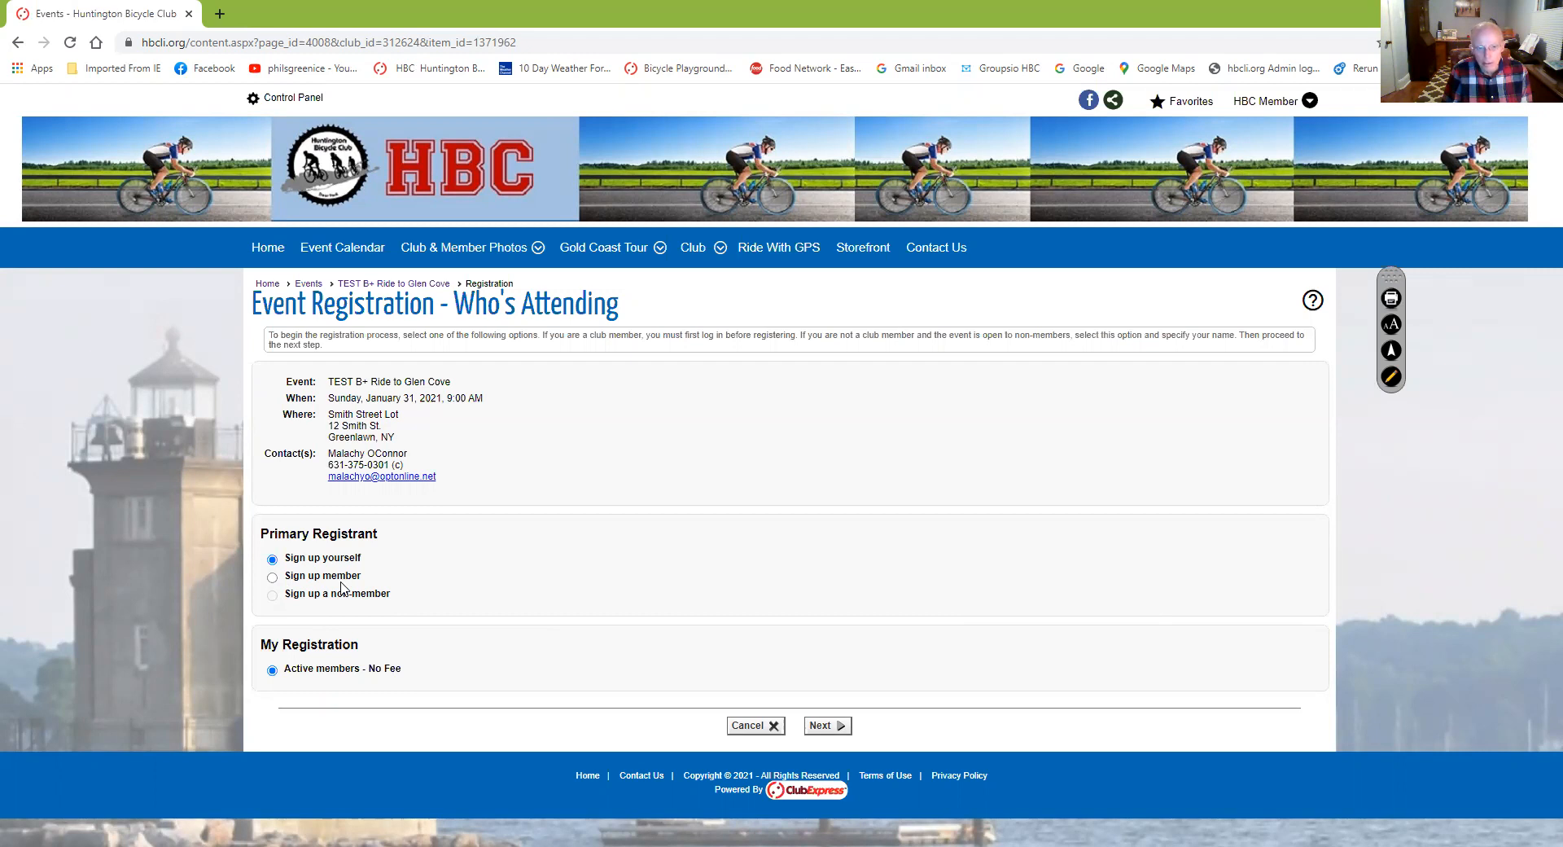
Keep the sign-up for yourself as an active member and autofill the emergency contact's name and phone
click(826, 727)
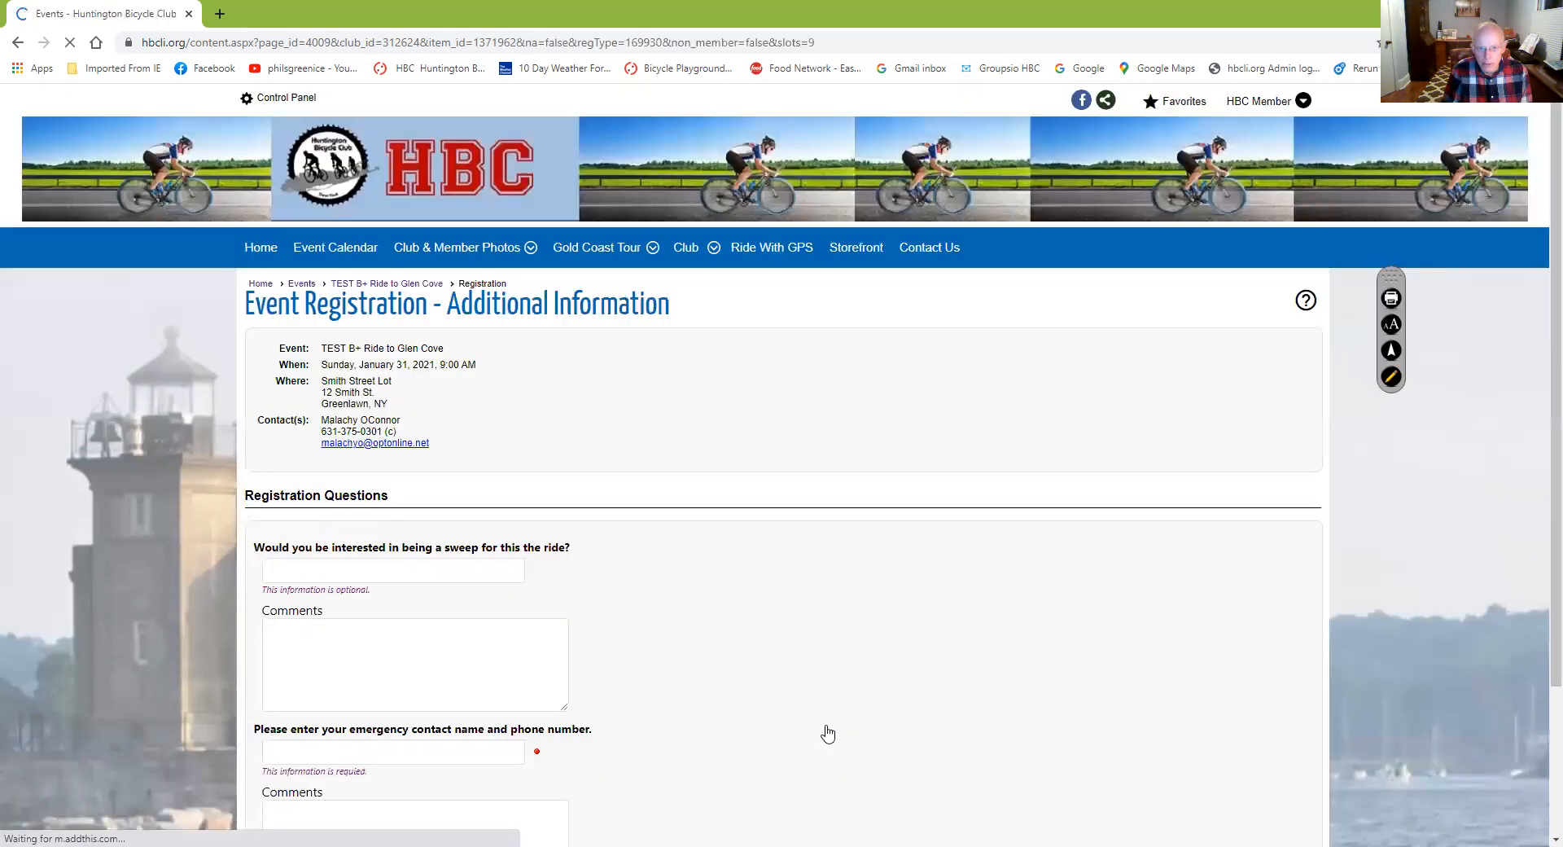
scroll(725, 676, down, 3)
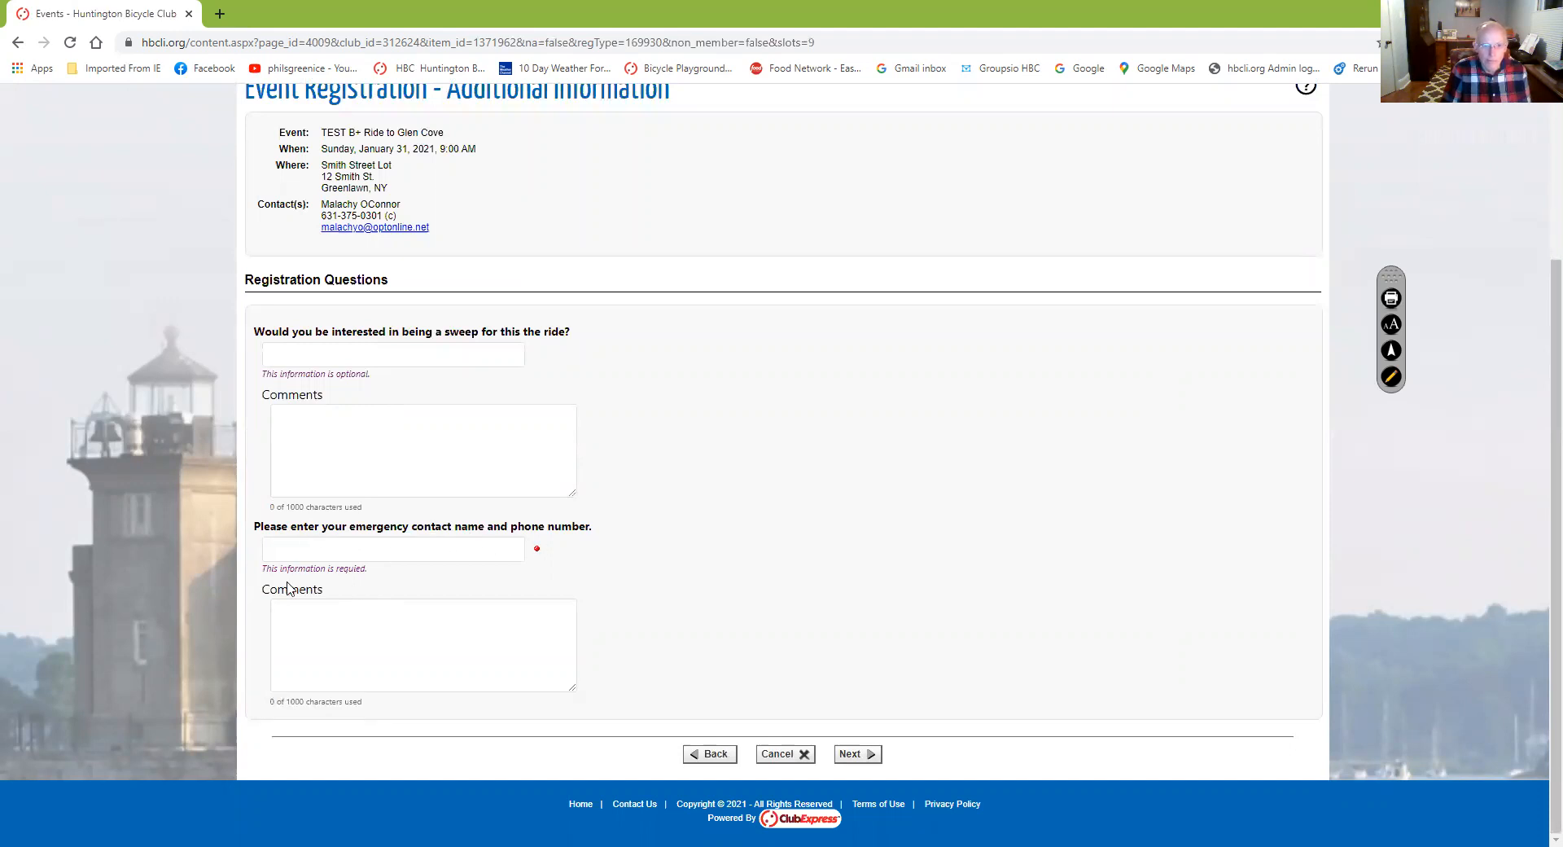
click(340, 547)
click(330, 574)
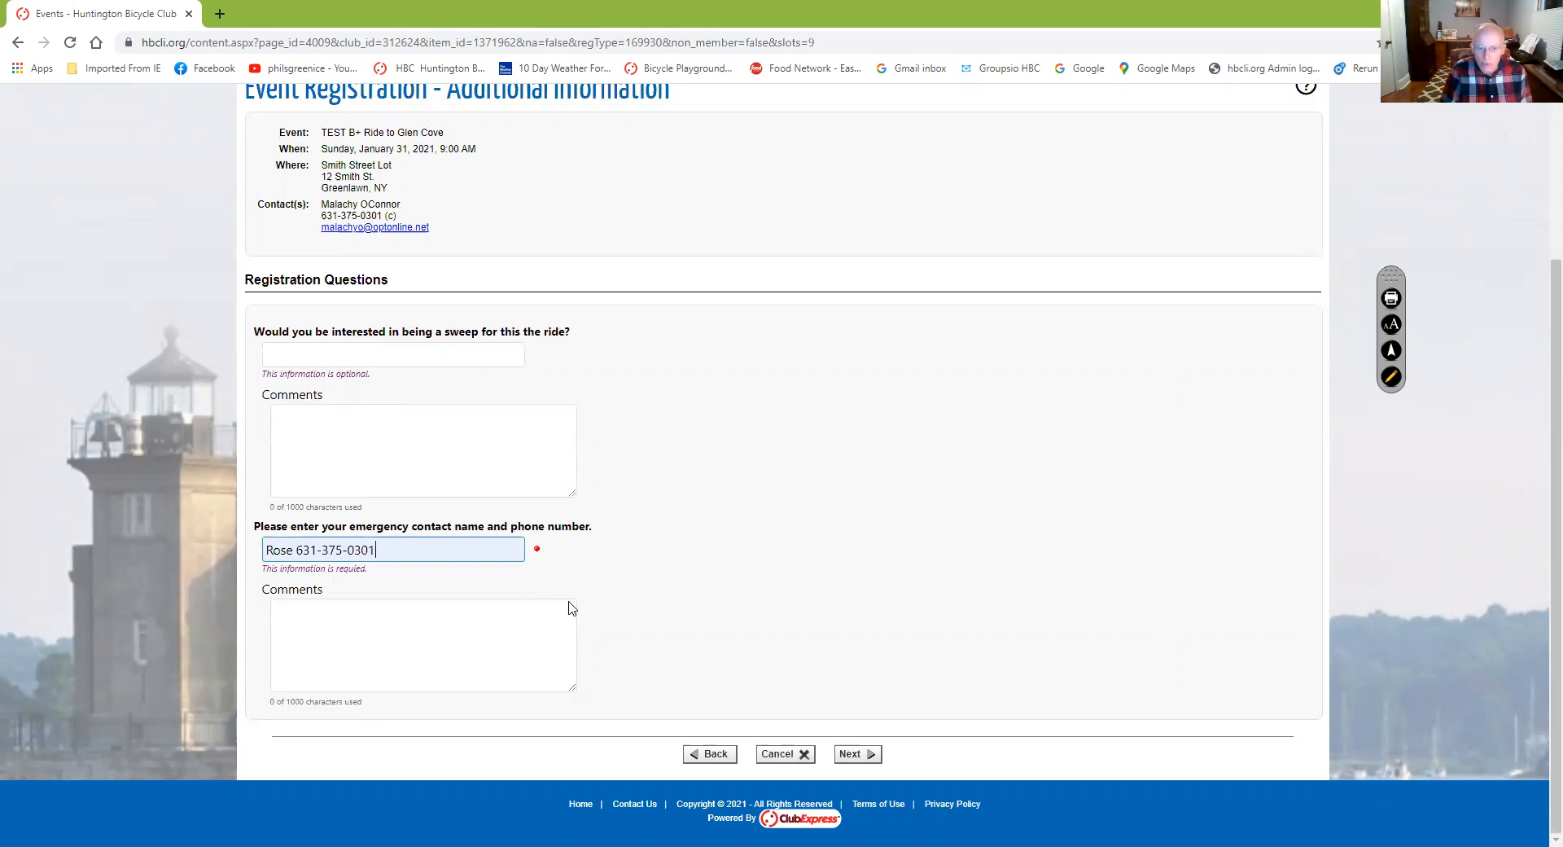
click(852, 755)
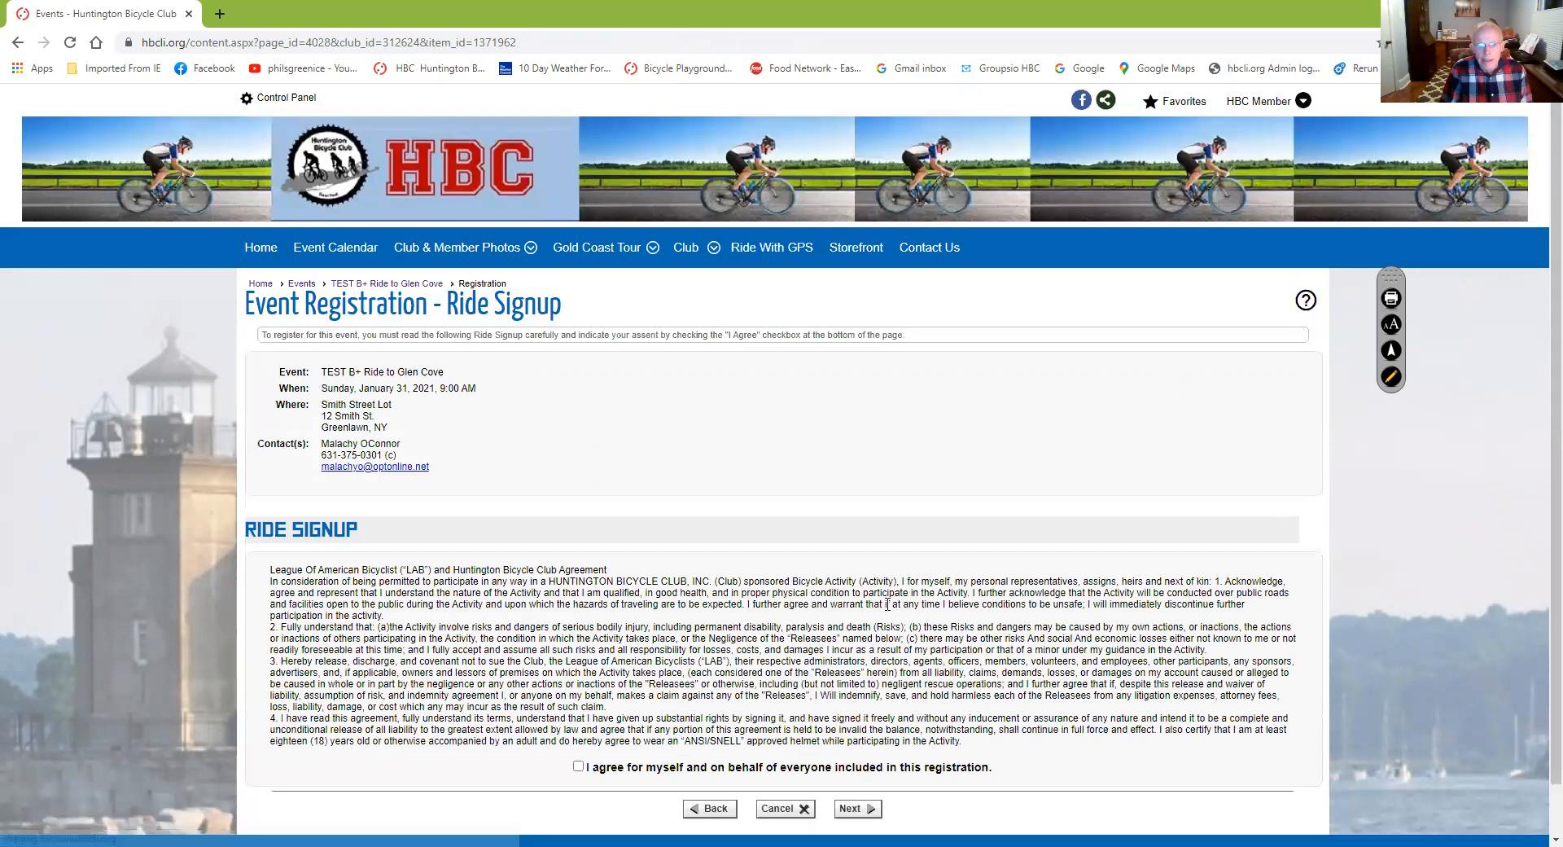
Accept the Ride Signup club agreement with 'I agree'
scroll(488, 586, down, 1)
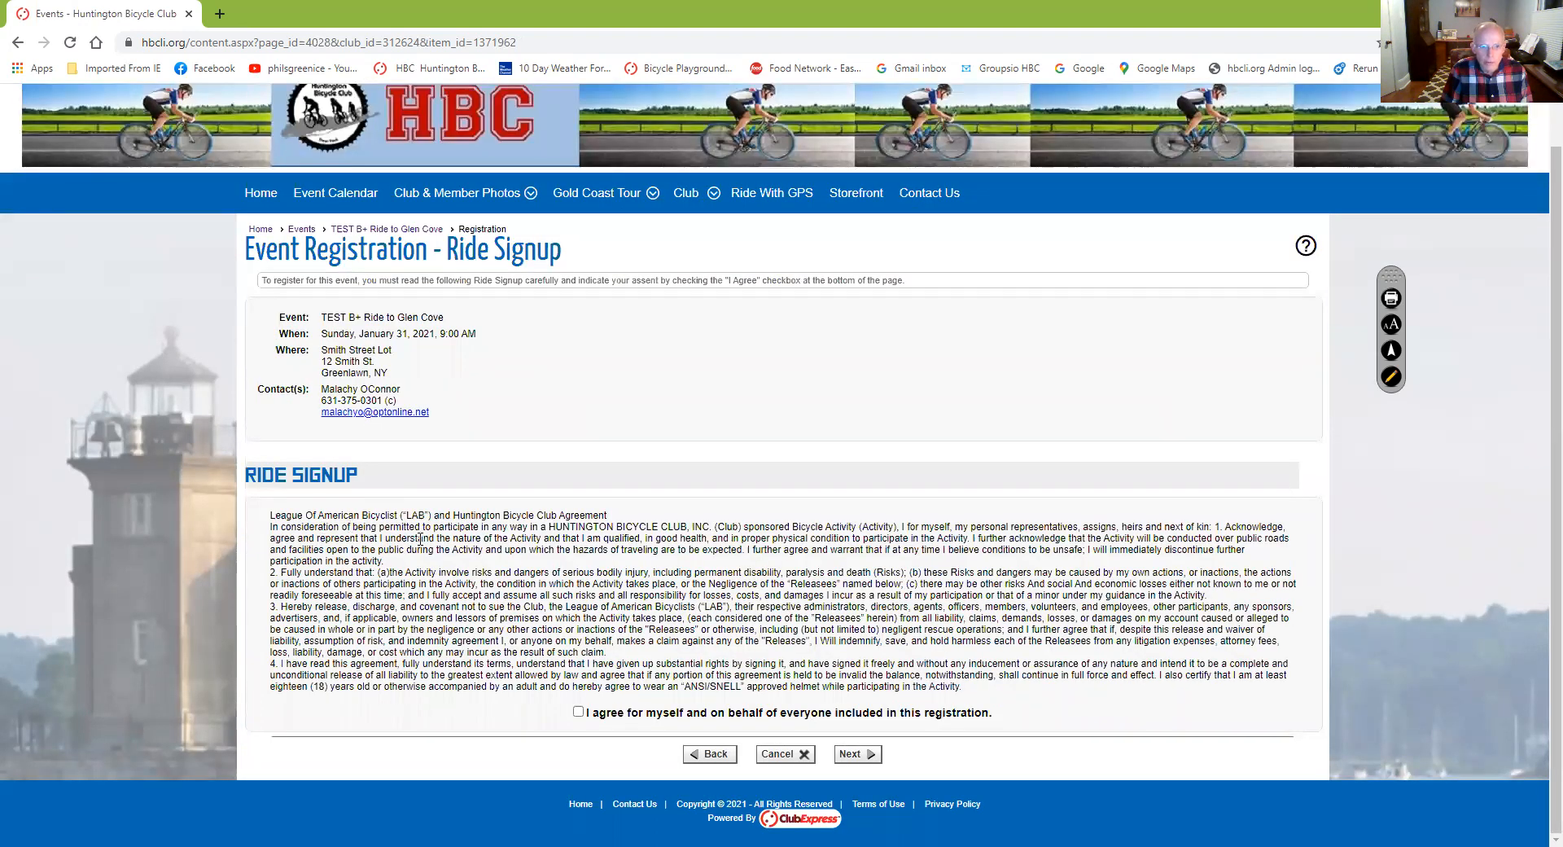
click(578, 713)
click(848, 757)
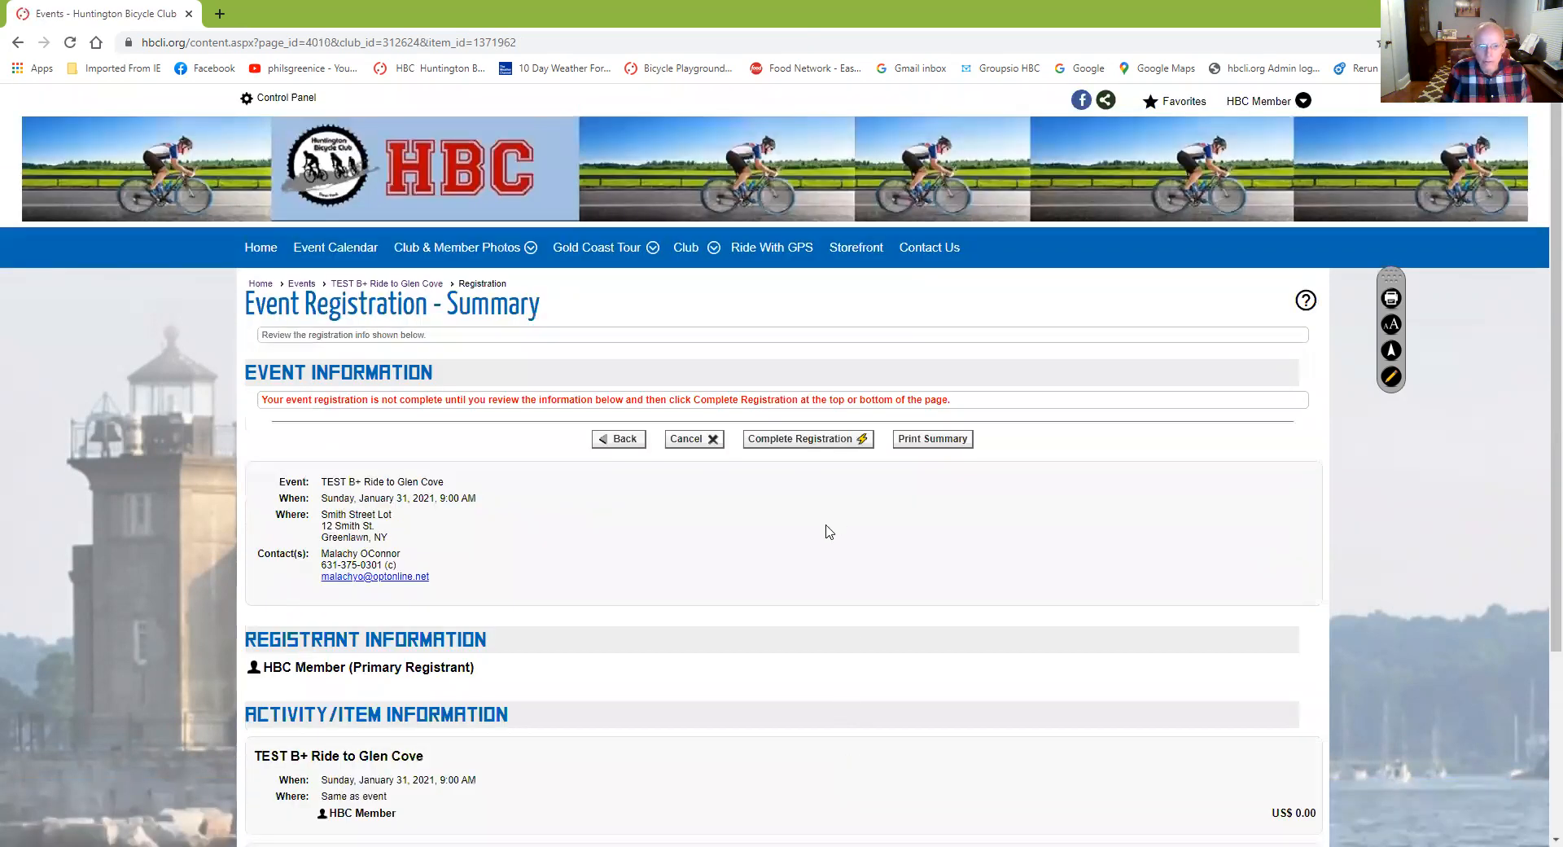
Complete the free registration and confirm the event shows 1 completed registration
scroll(819, 548, down, 3)
scroll(820, 504, up, 4)
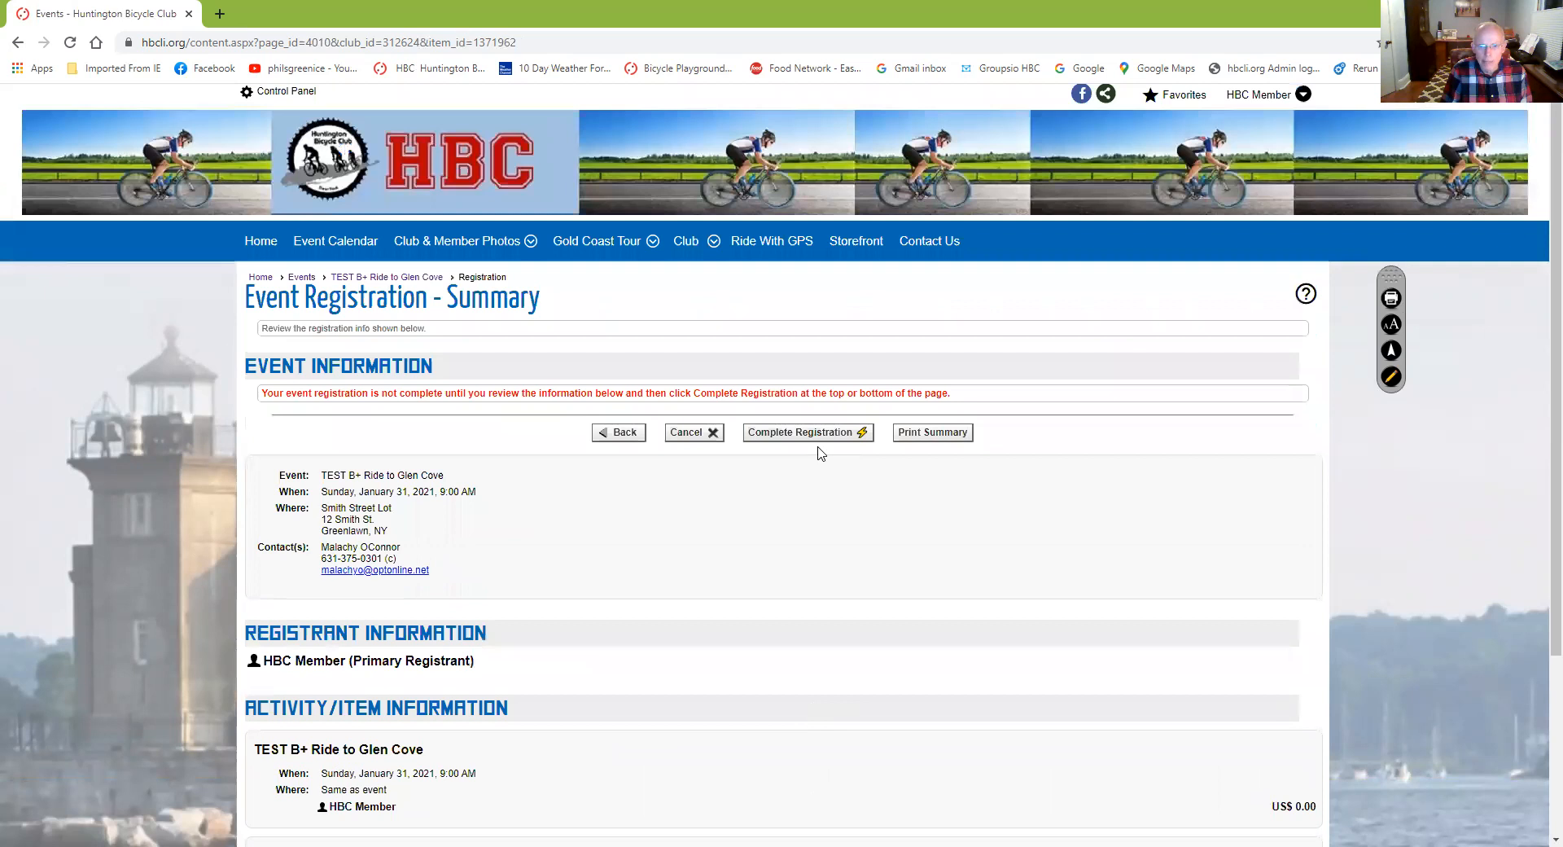
click(817, 435)
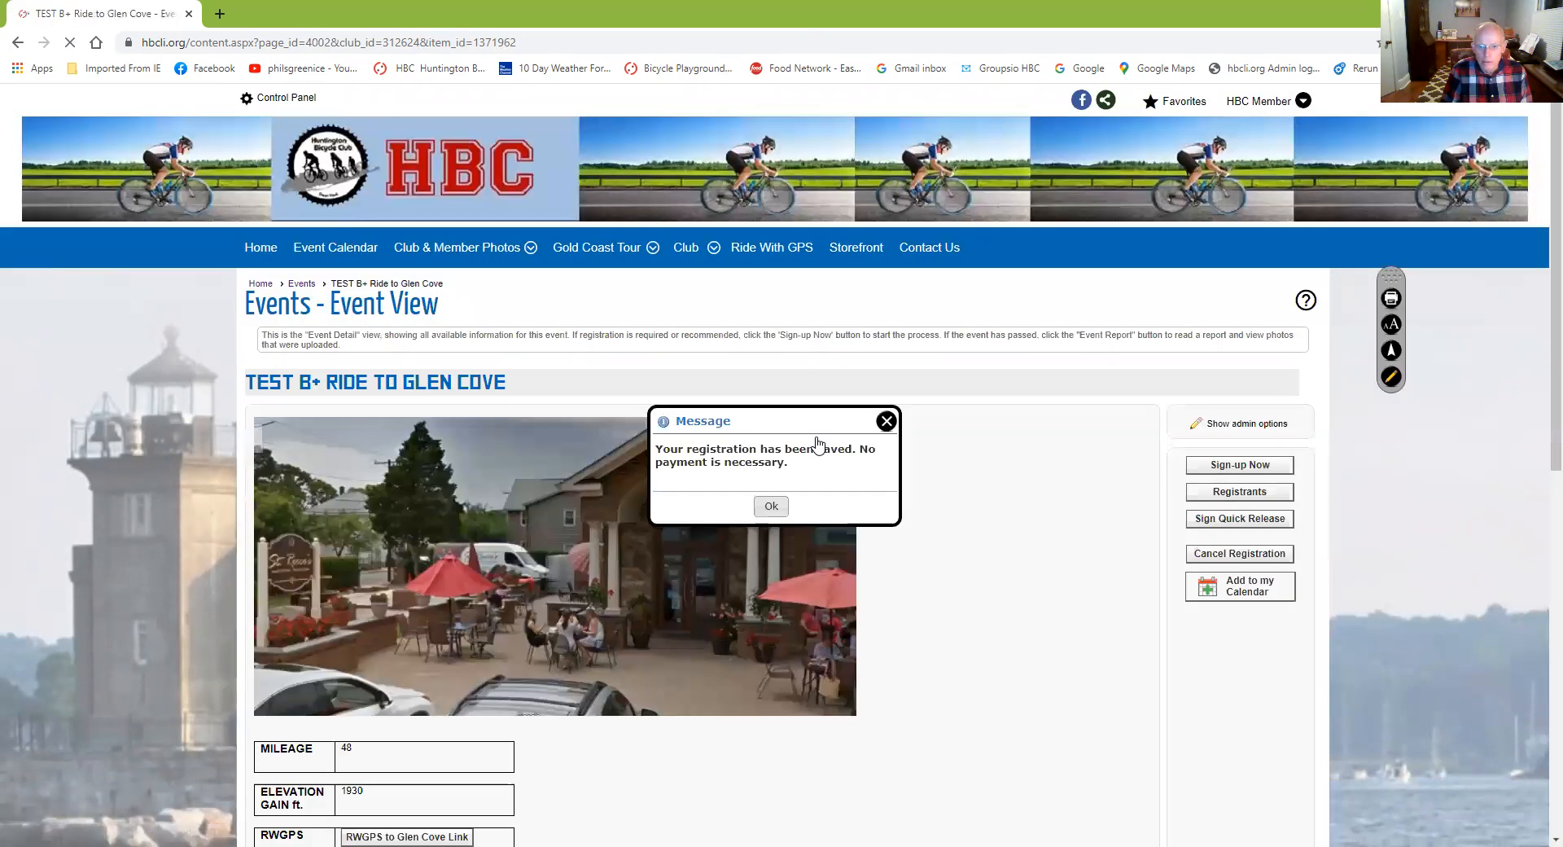
click(771, 507)
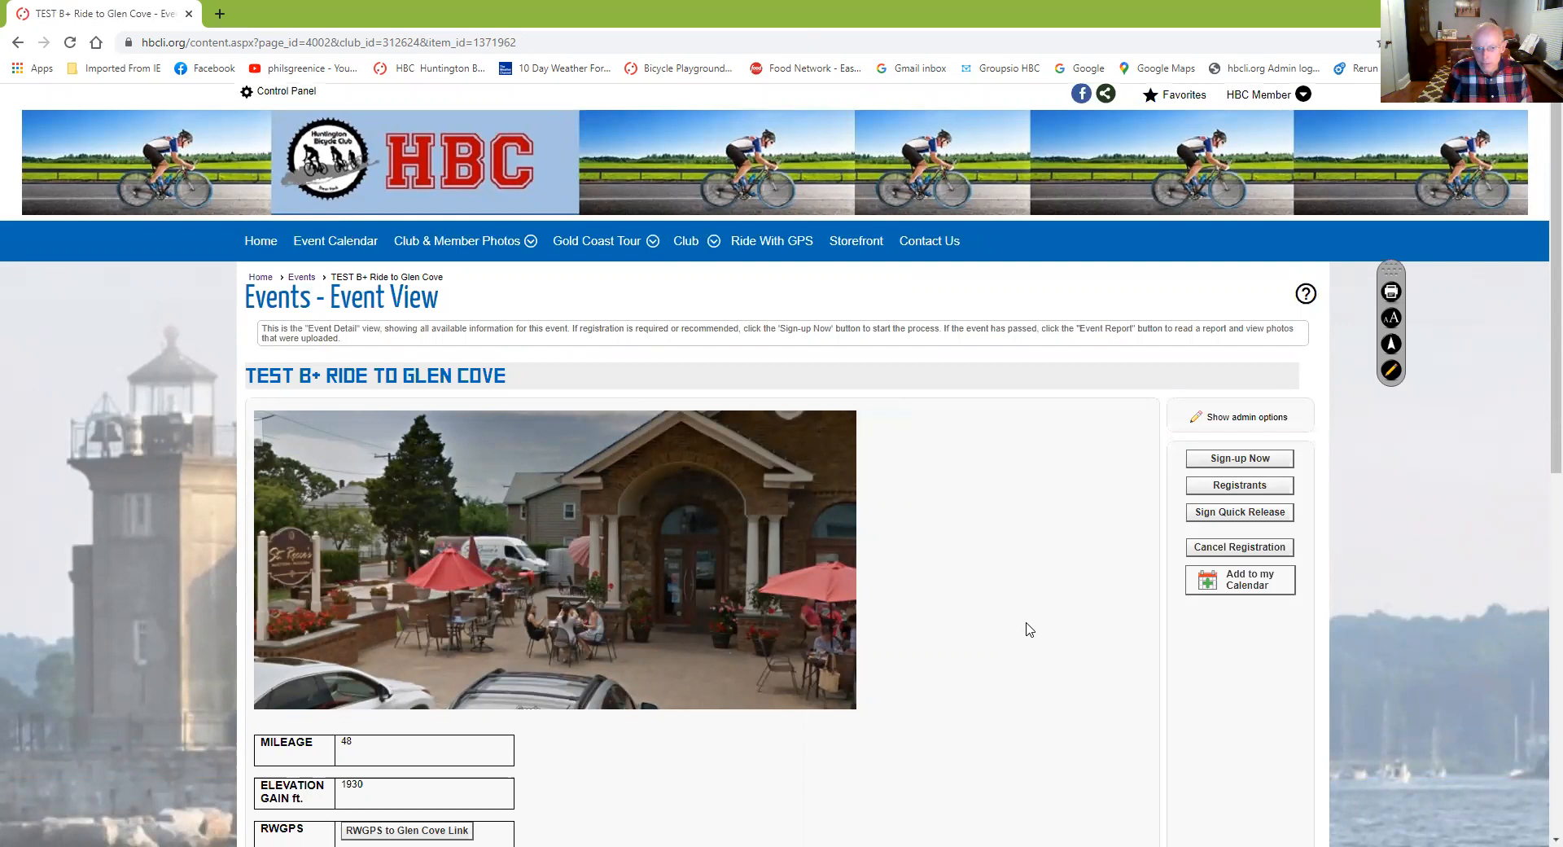
scroll(1030, 631, down, 4)
scroll(1030, 635, down, 3)
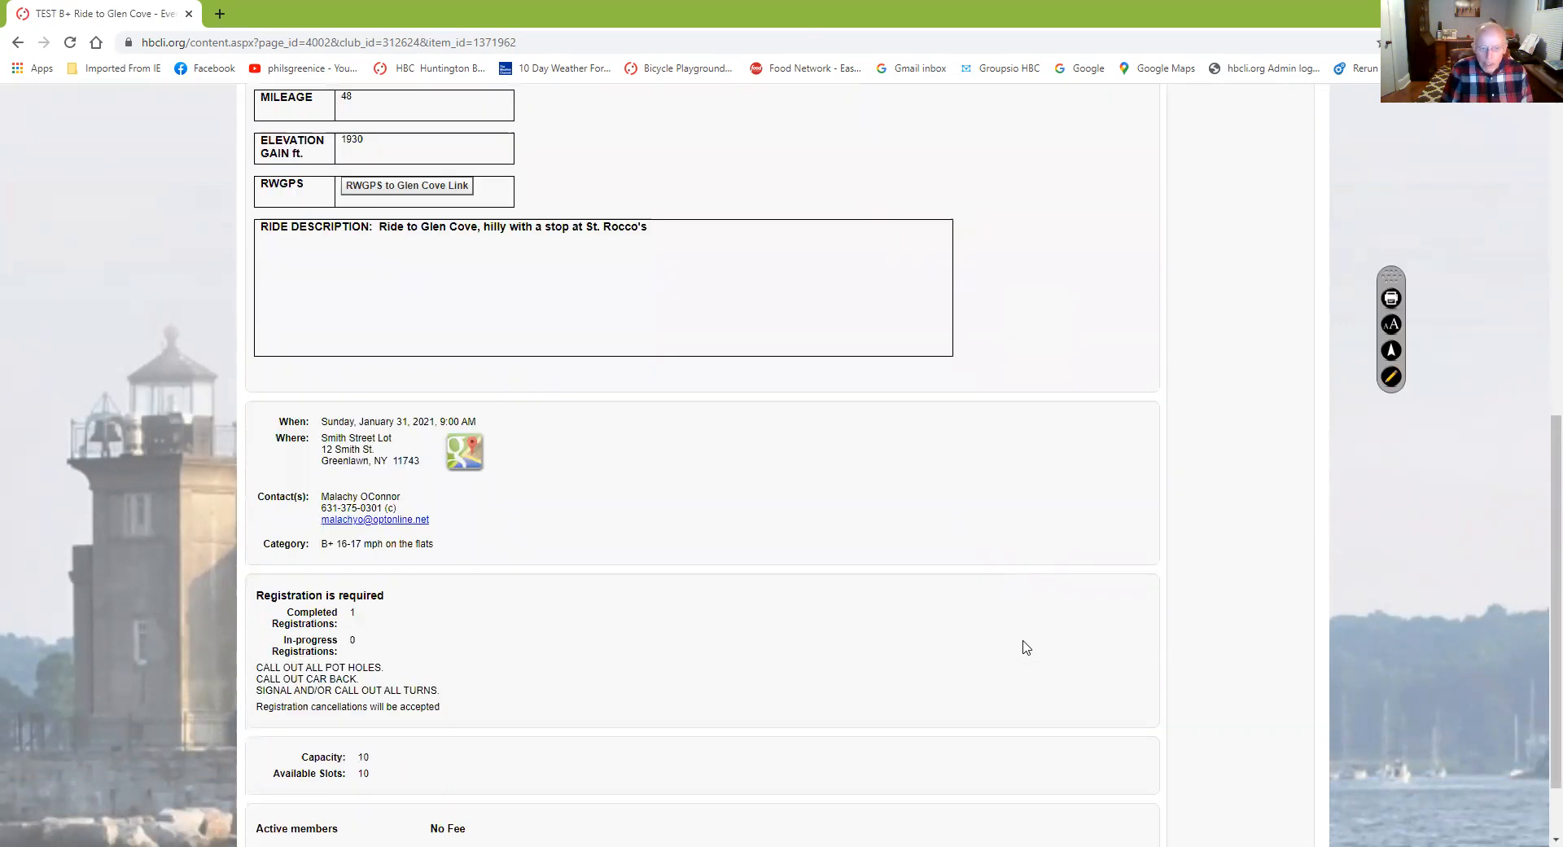
scroll(1026, 647, up, 7)
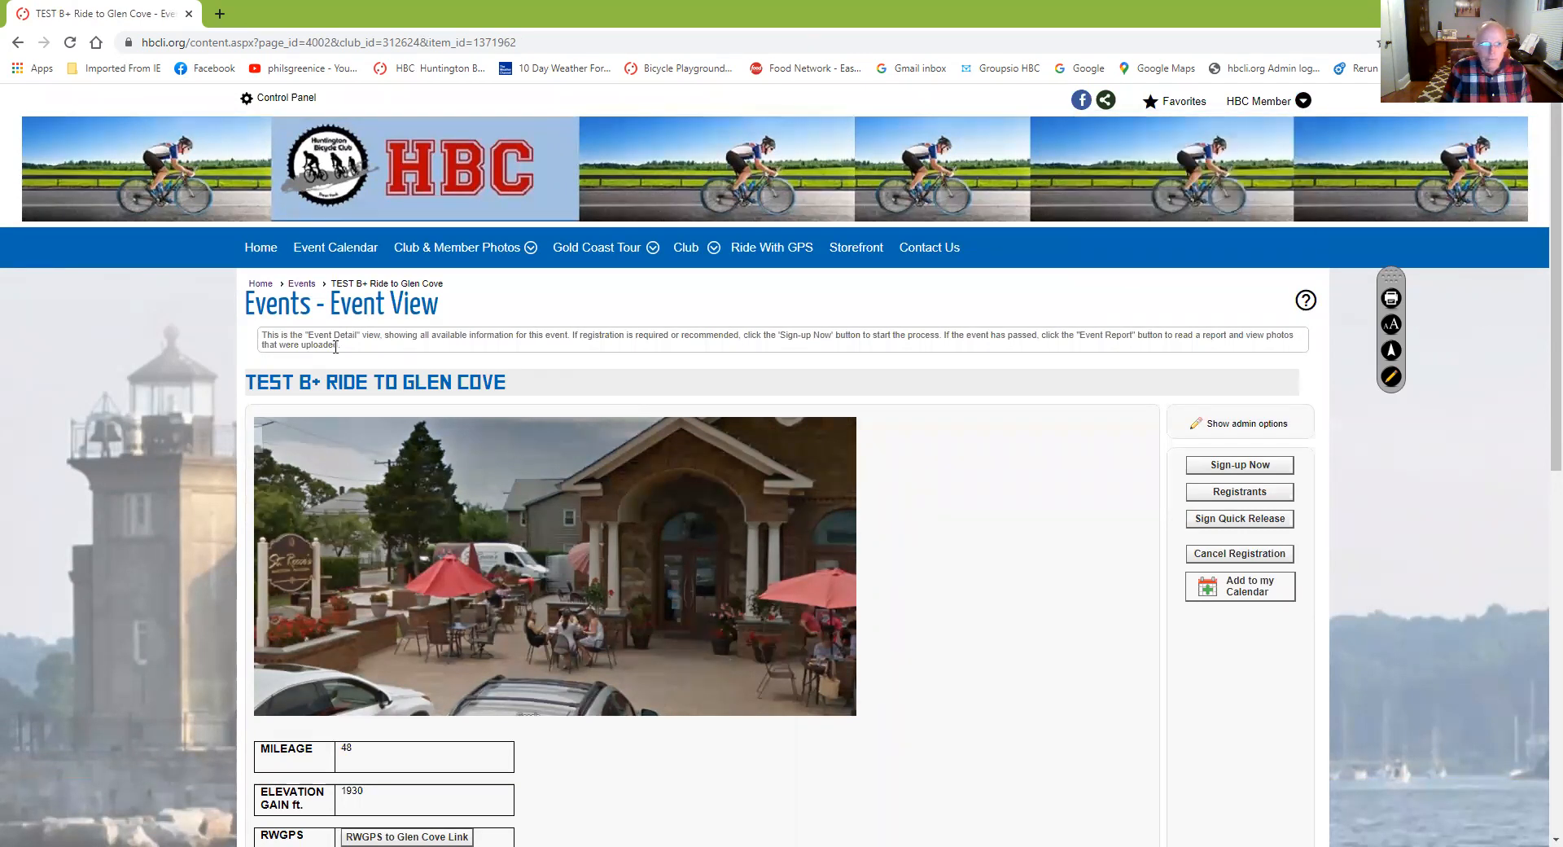
Confirm TEST B+ Ride to Glen Cove appears on Sunday, January 31 at 9:00 AM, then log out
click(332, 257)
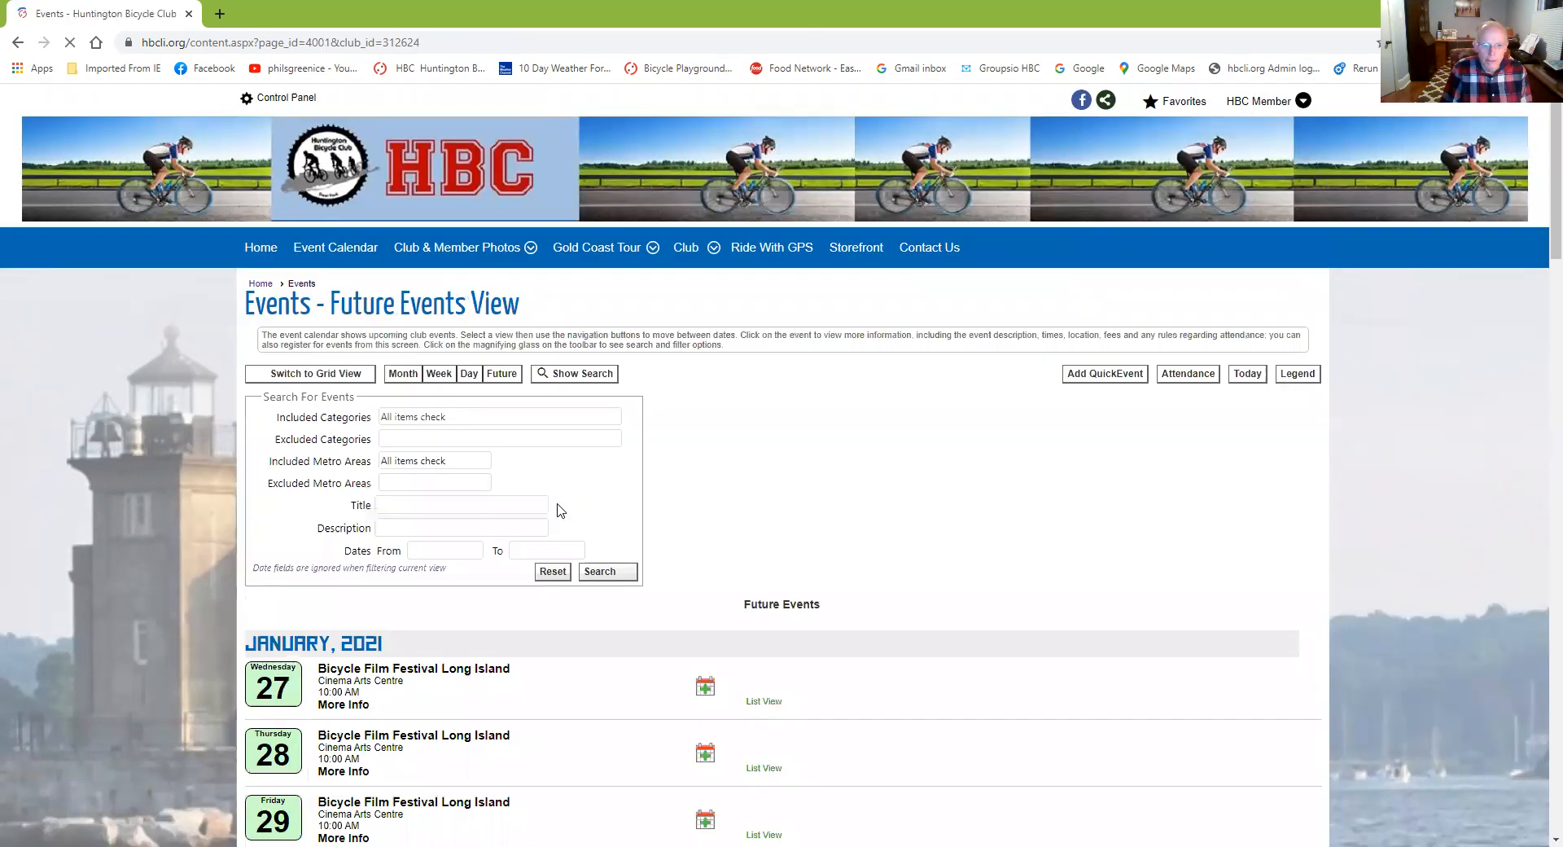
scroll(560, 514, down, 5)
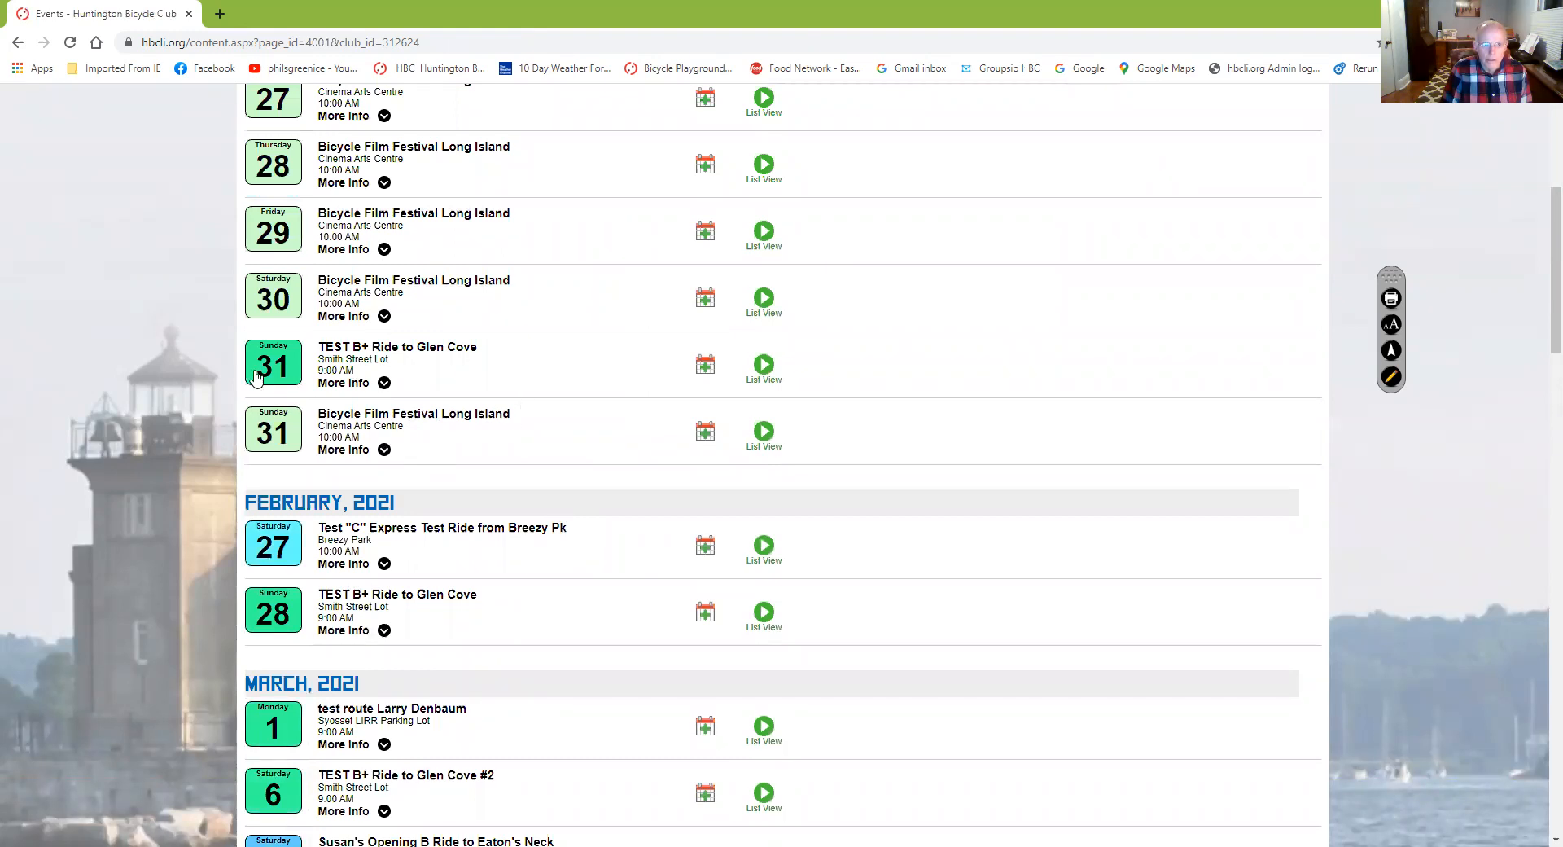
scroll(1079, 330, up, 5)
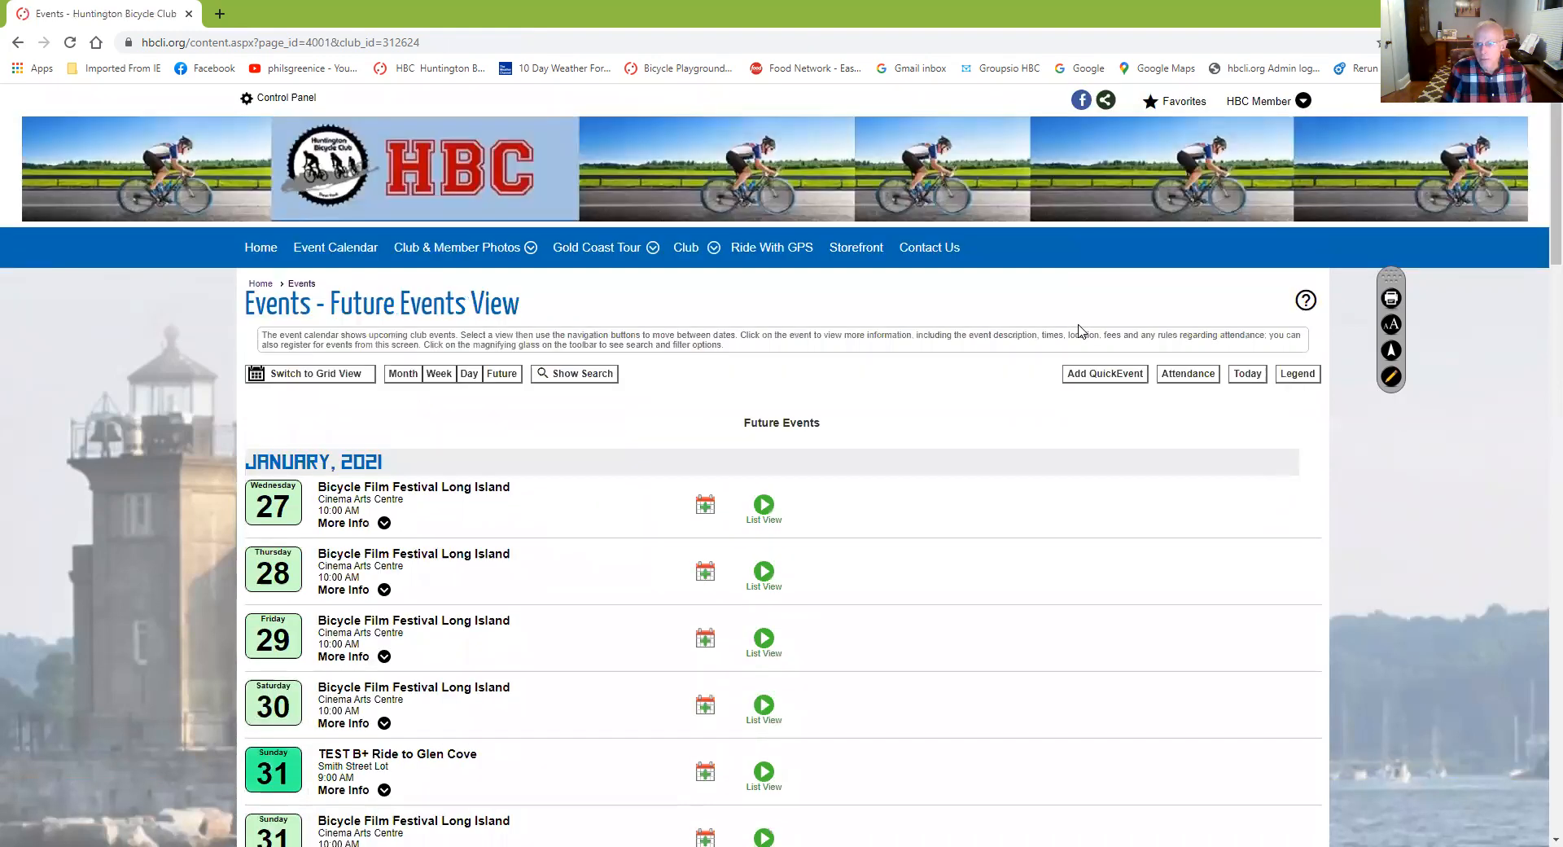
click(1303, 101)
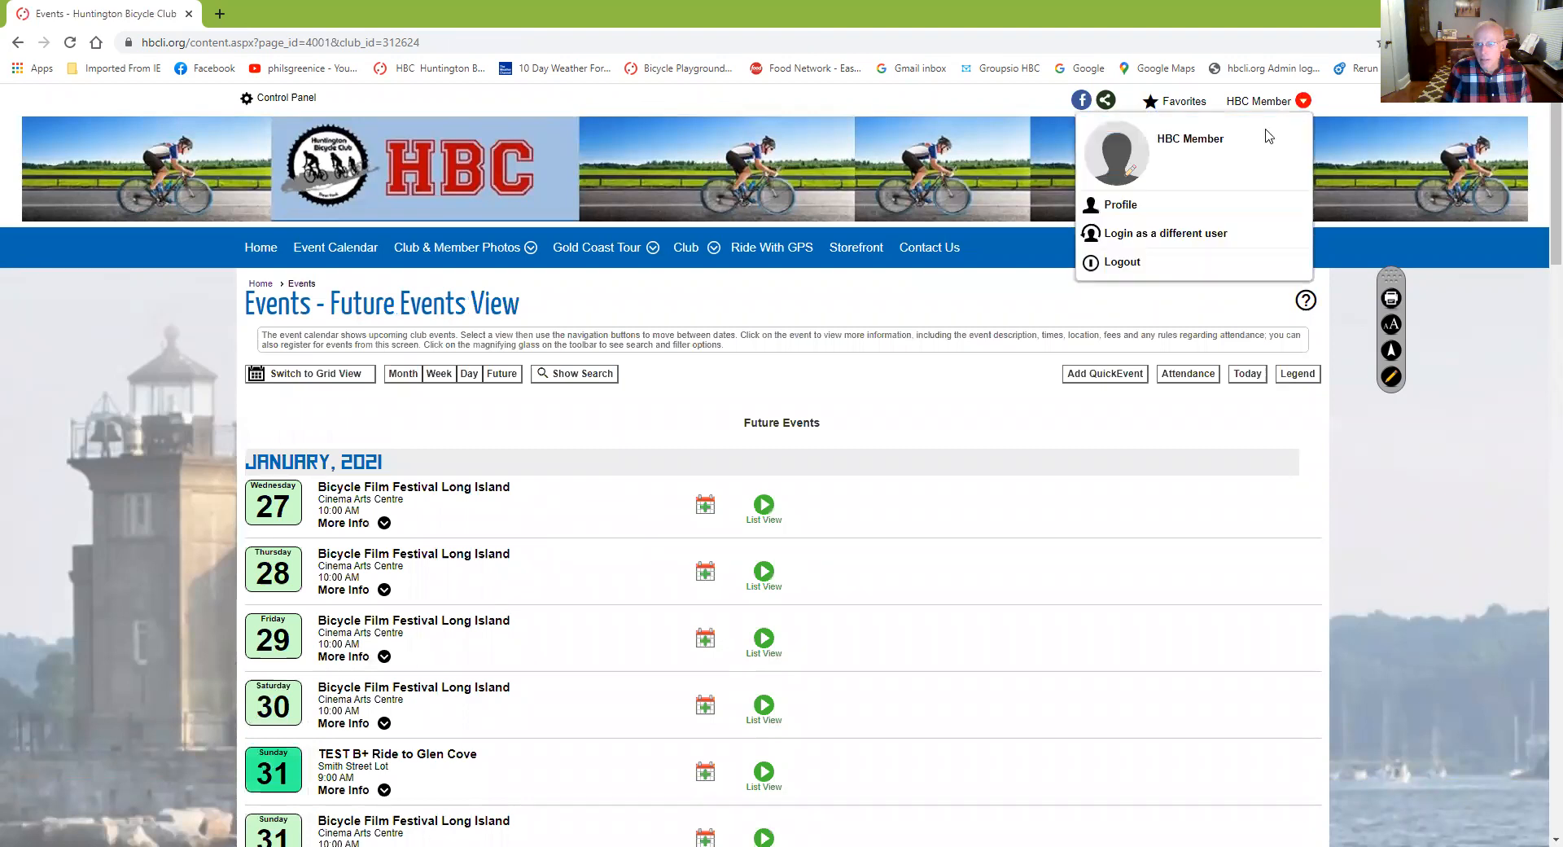
click(1138, 262)
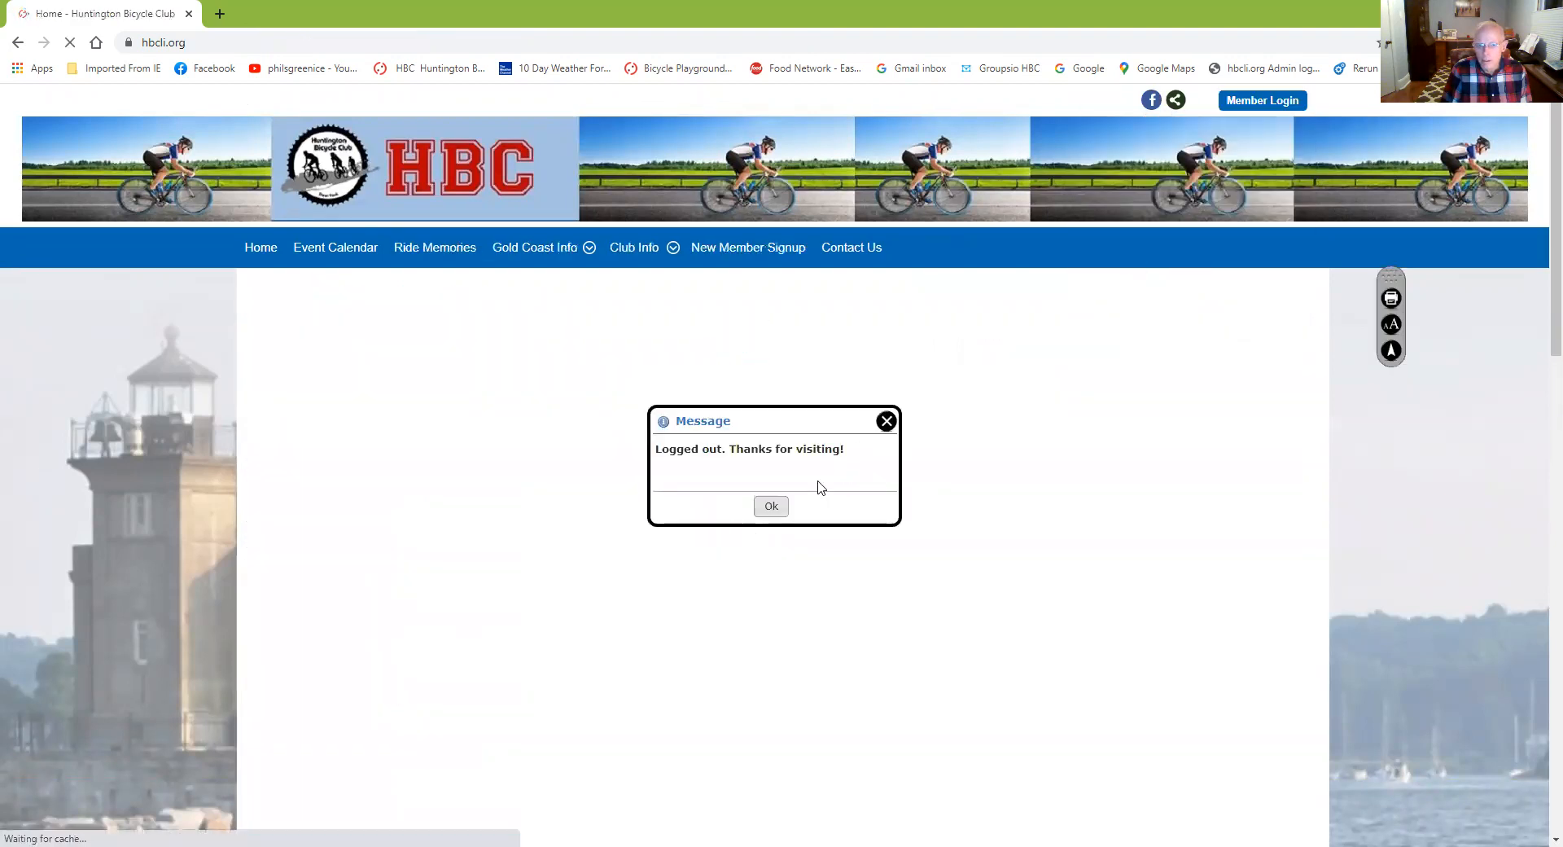
Browse the public Event Calendar while logged out, which lists only Bicycle Film Festival Long Island entries
click(762, 505)
scroll(773, 574, down, 7)
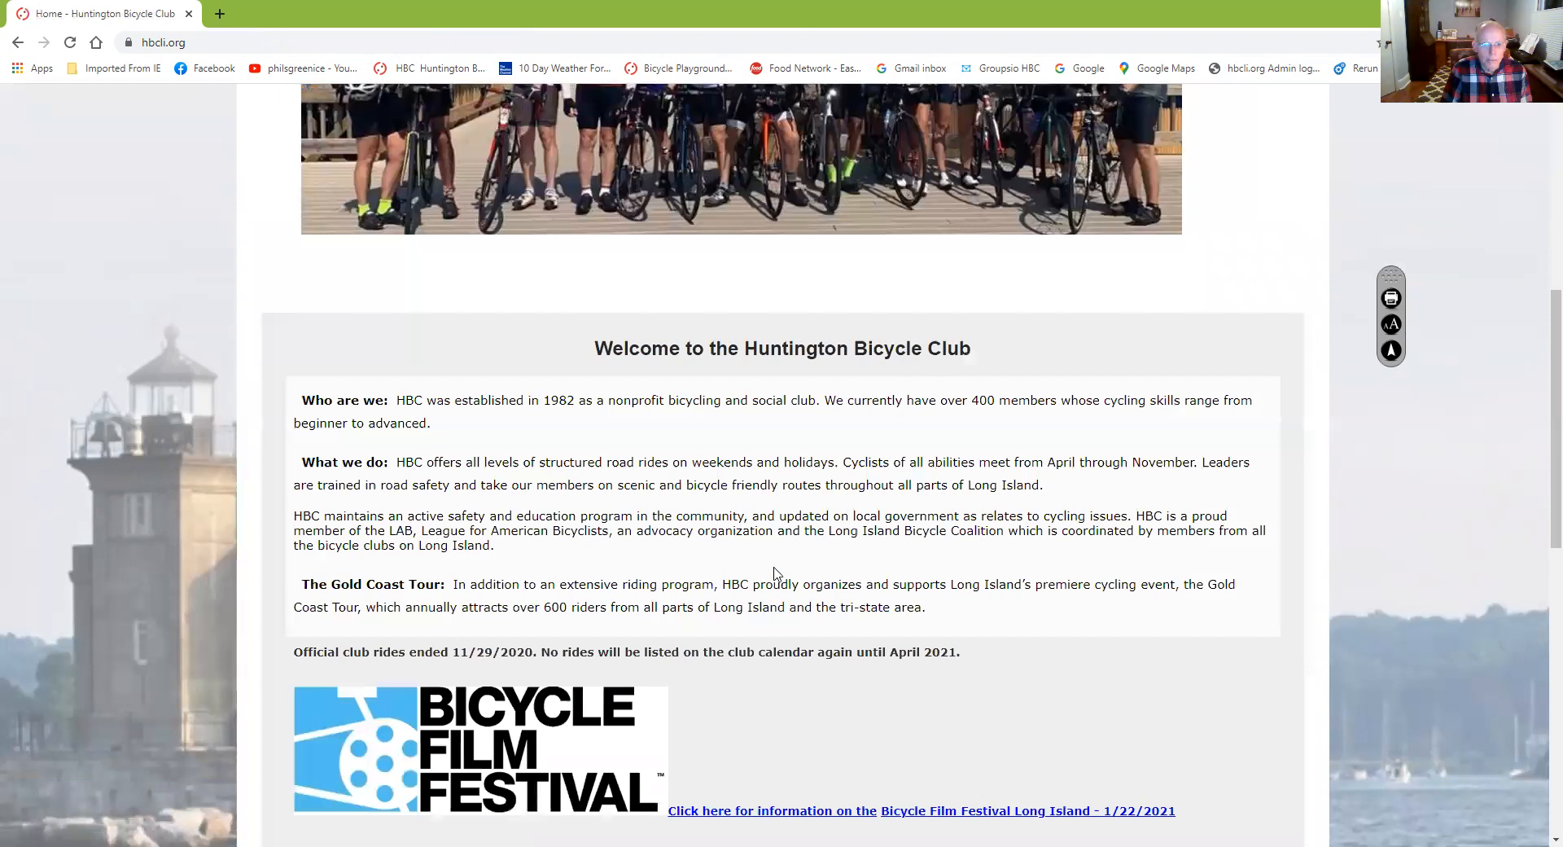
scroll(775, 574, up, 7)
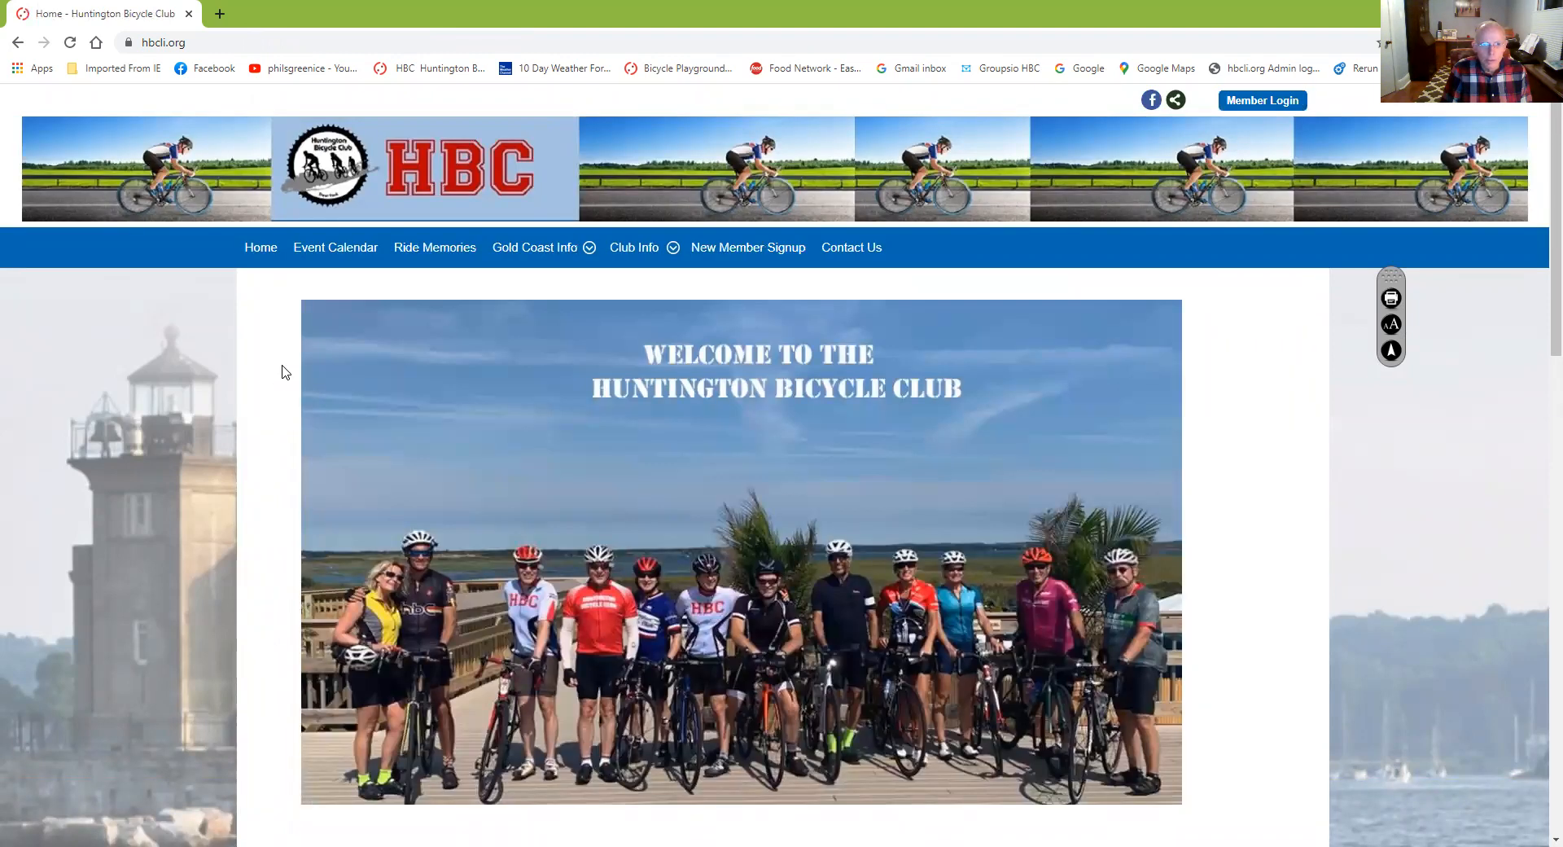
click(337, 245)
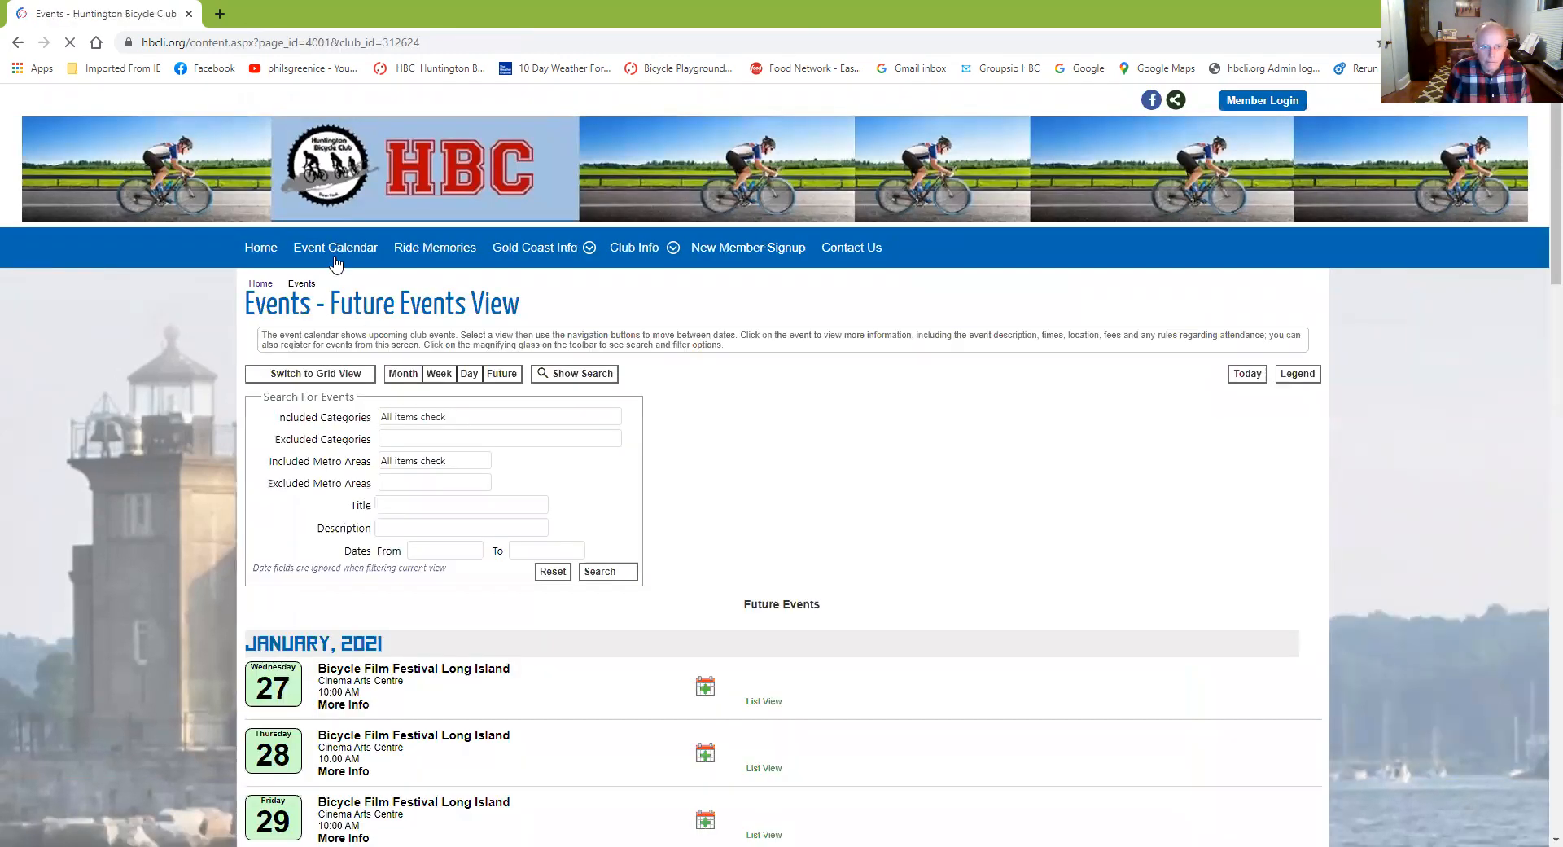
scroll(274, 460, down, 7)
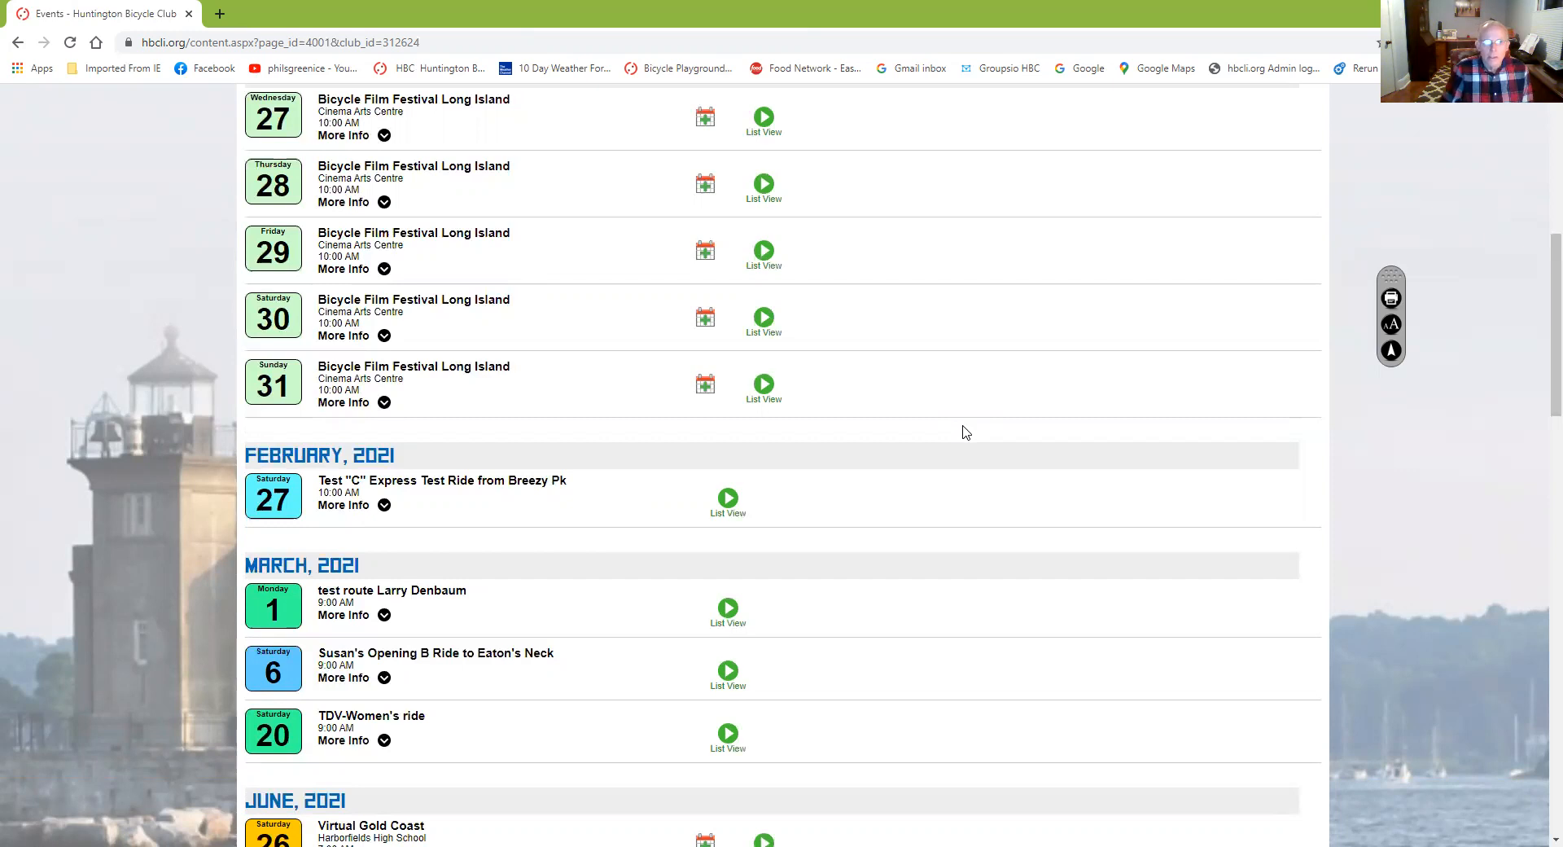
scroll(966, 432, up, 2)
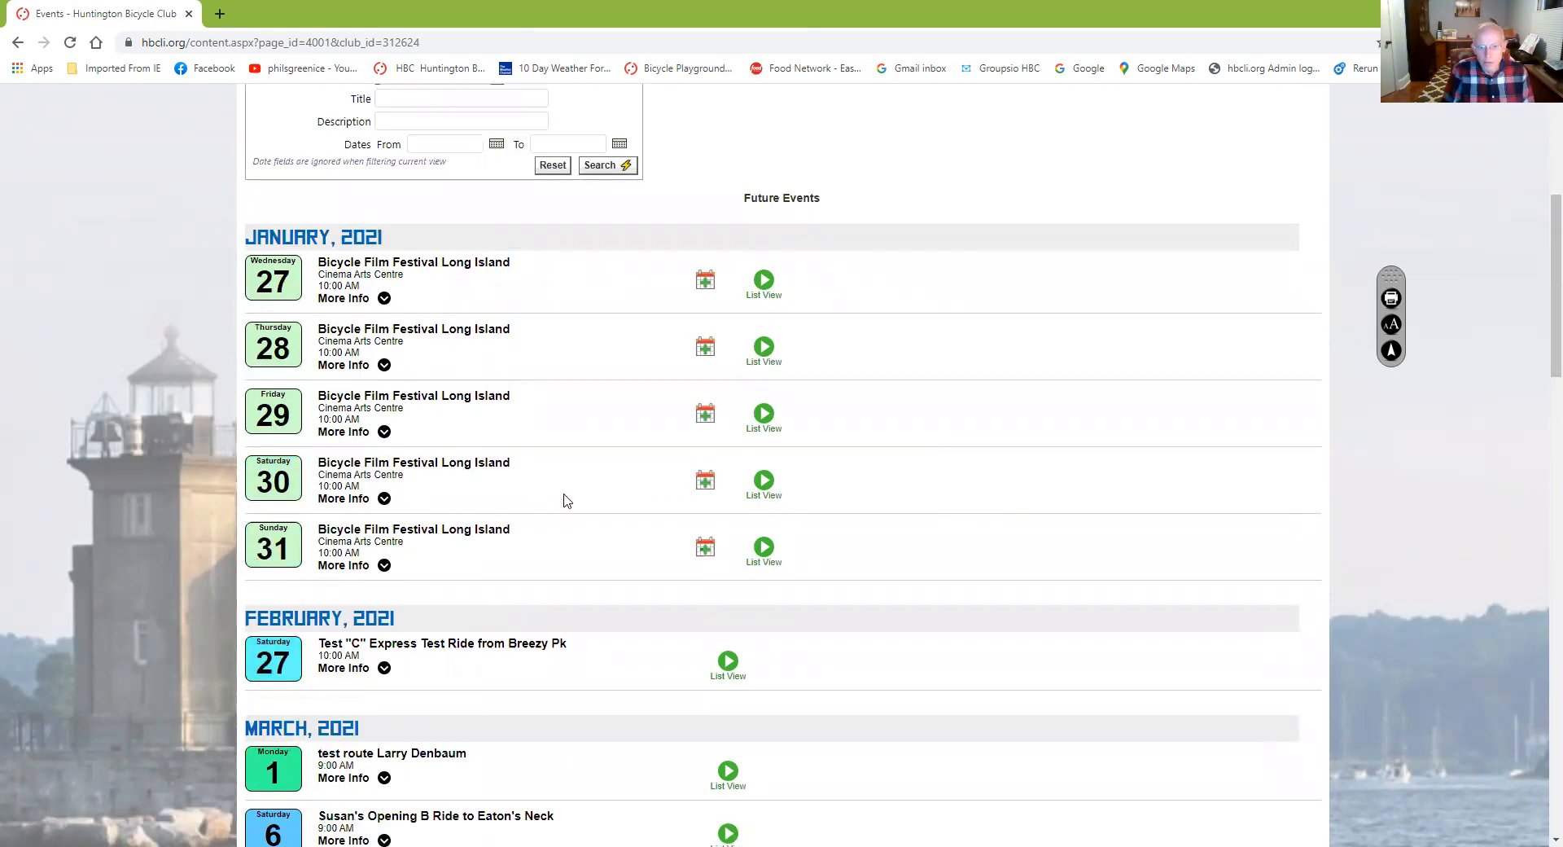
scroll(567, 500, up, 5)
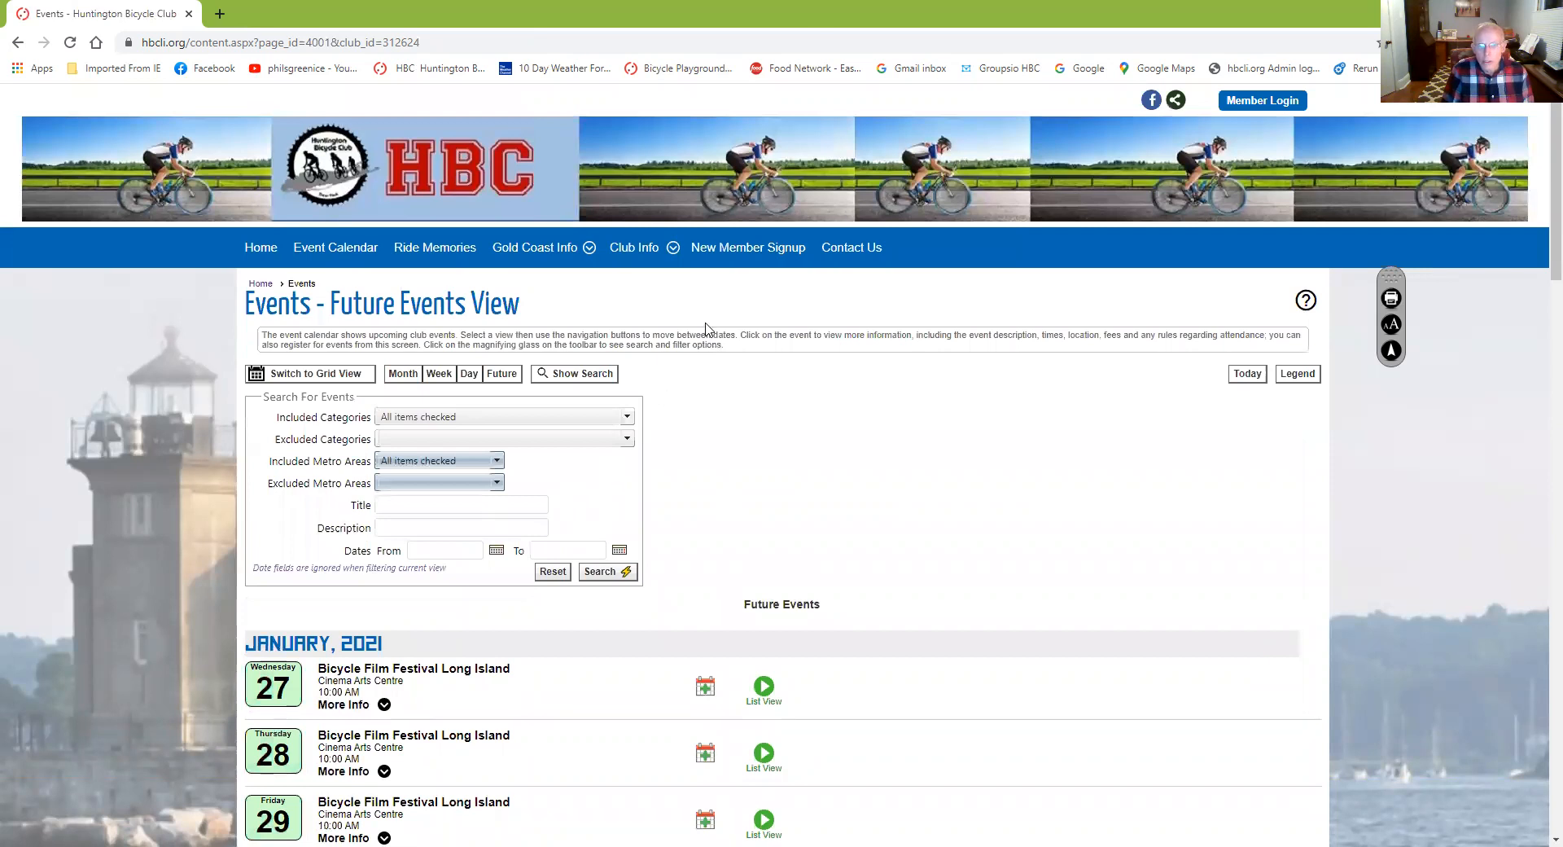